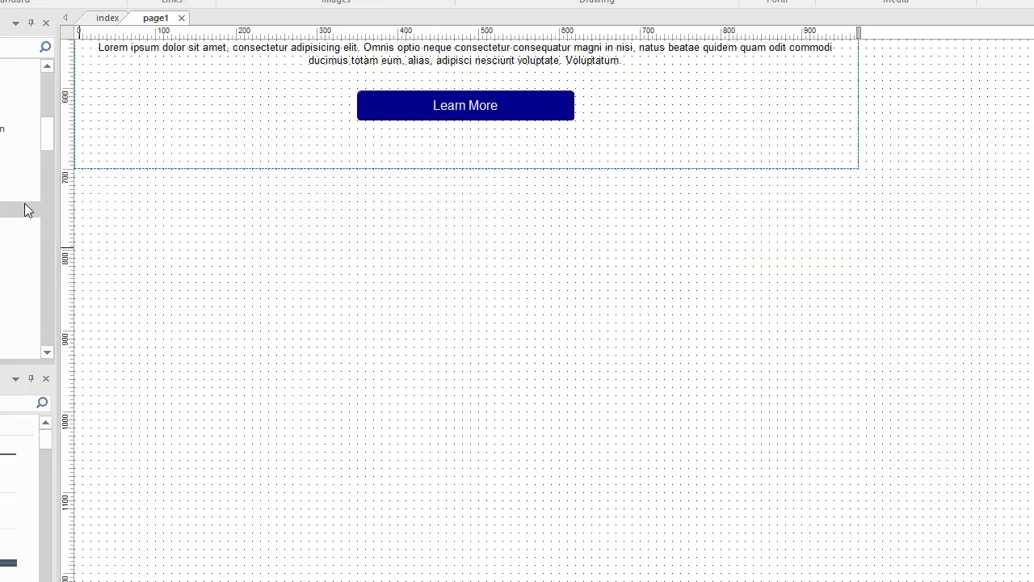
Step: Insert a layout grid directly beneath the section with the Learn More button
scroll(25, 206, down, 1)
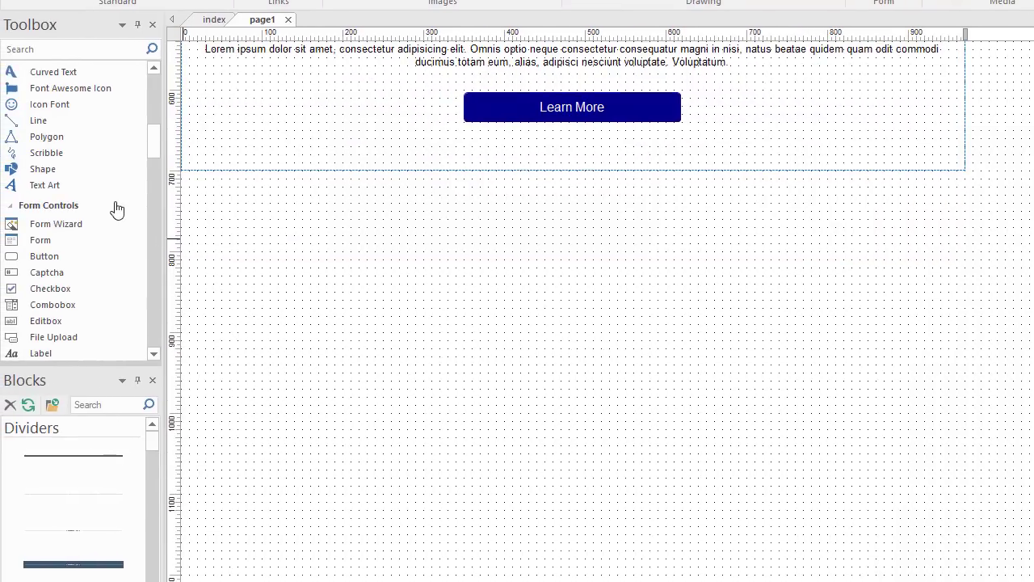
scroll(114, 202, down, 5)
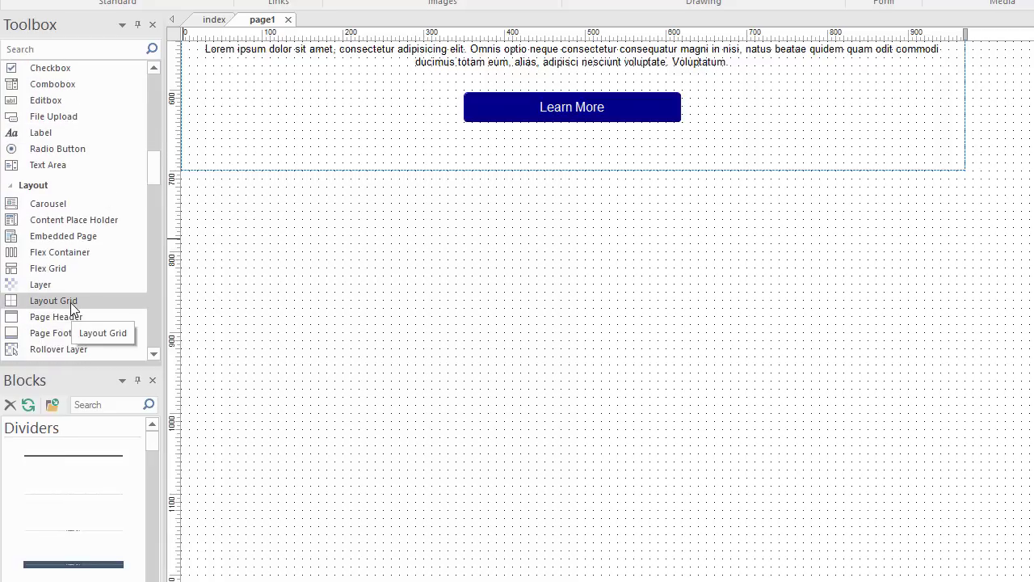
click(72, 304)
drag(205, 261, 990, 313)
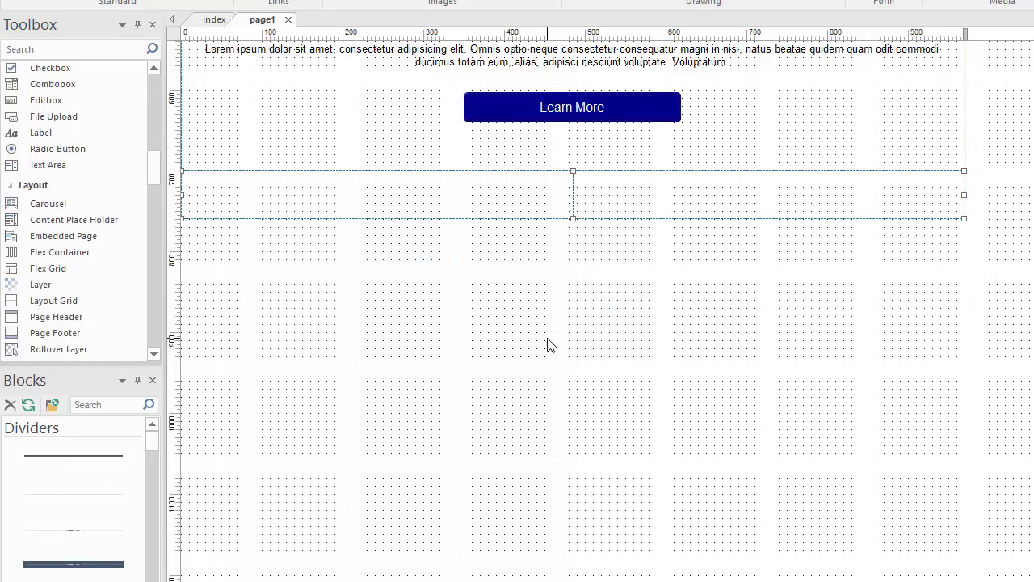
Step: Remove one column from the new layout grid to leave a single 12x column
double_click(643, 205)
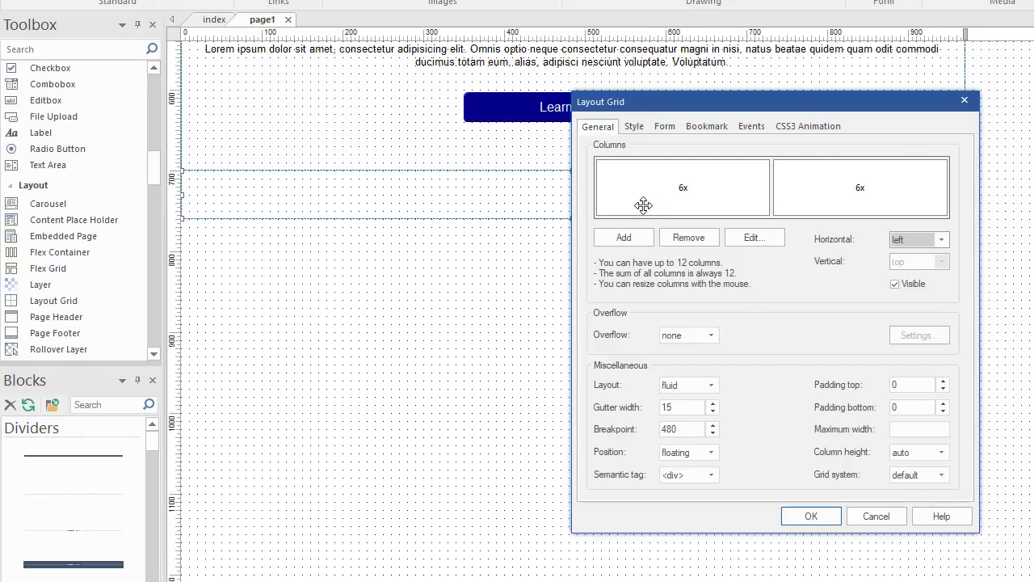
click(723, 187)
click(696, 240)
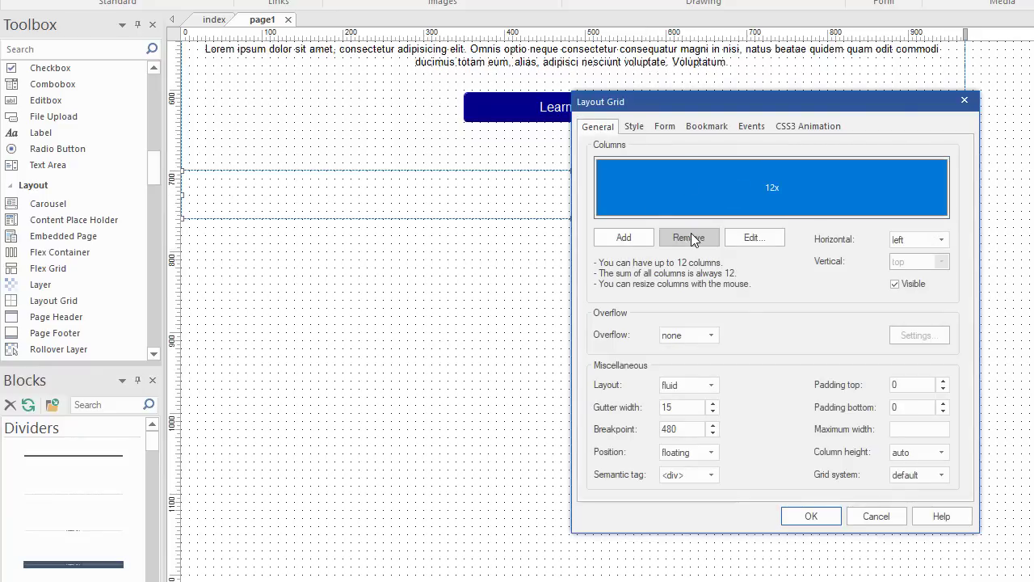
click(811, 518)
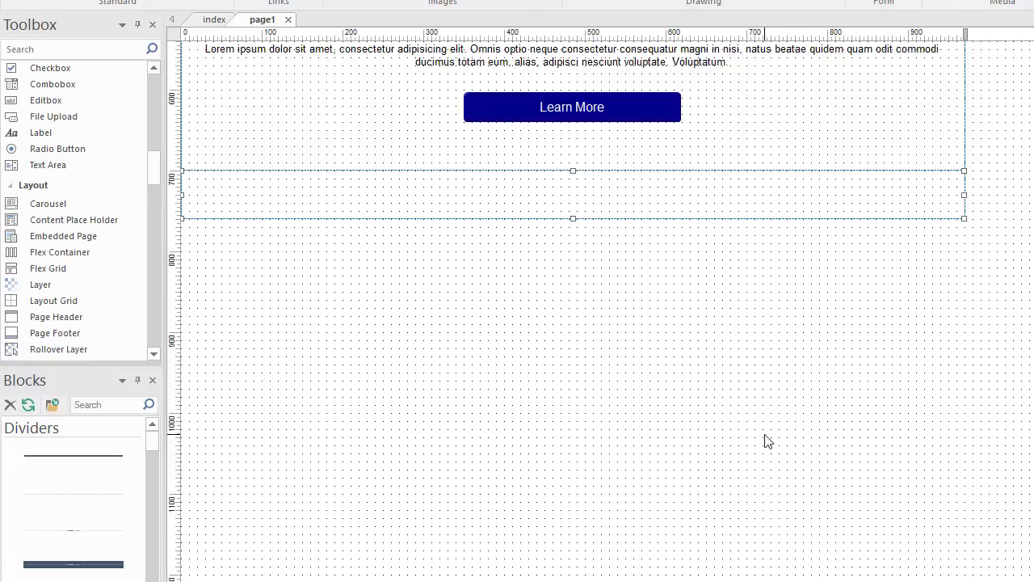
Step: Give the single-column layout grid a solid dark blue background
scroll(1025, 360, up, 10)
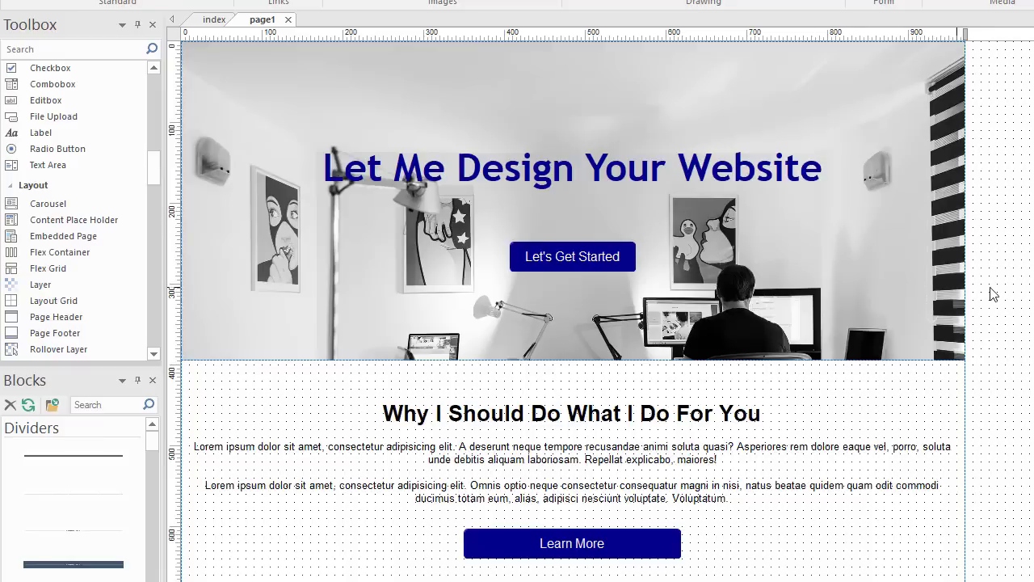
scroll(993, 294, down, 5)
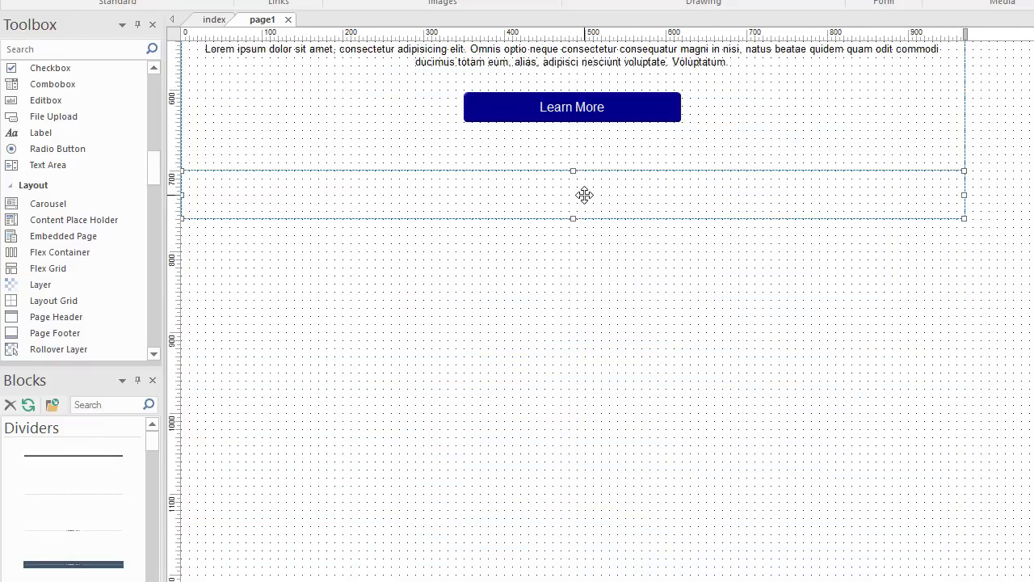
double_click(584, 195)
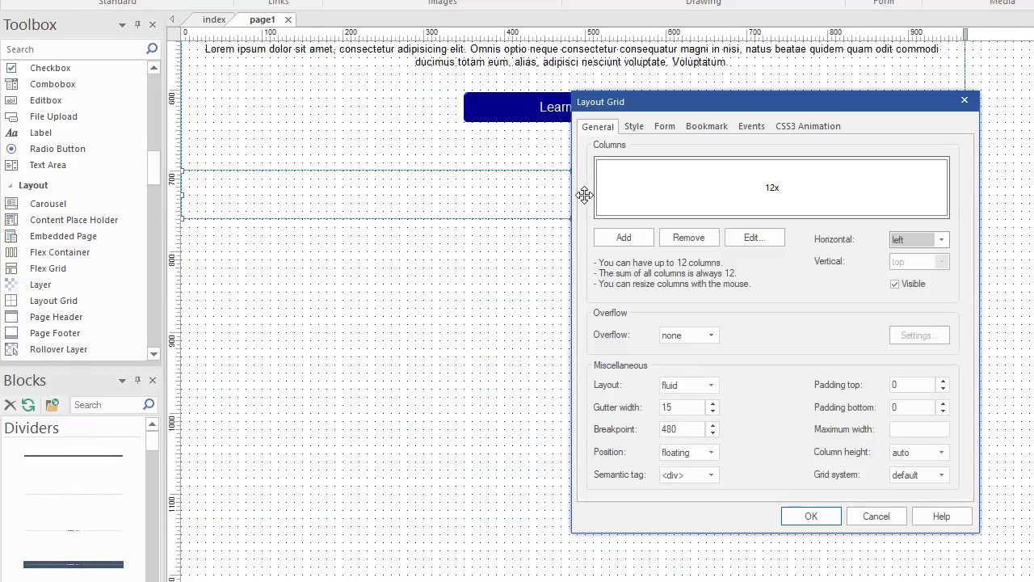
click(632, 127)
click(782, 210)
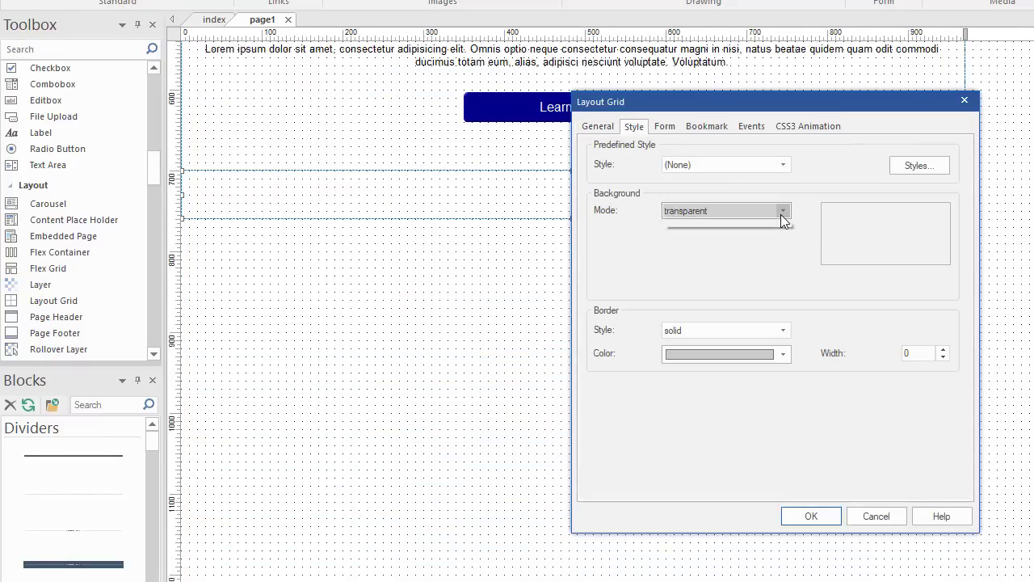
click(702, 237)
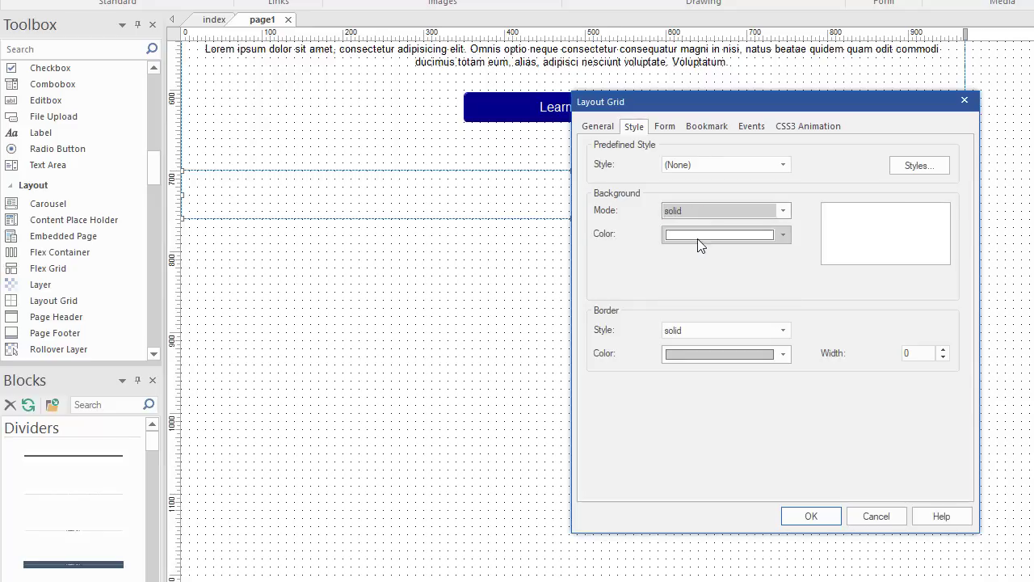
click(783, 233)
click(671, 458)
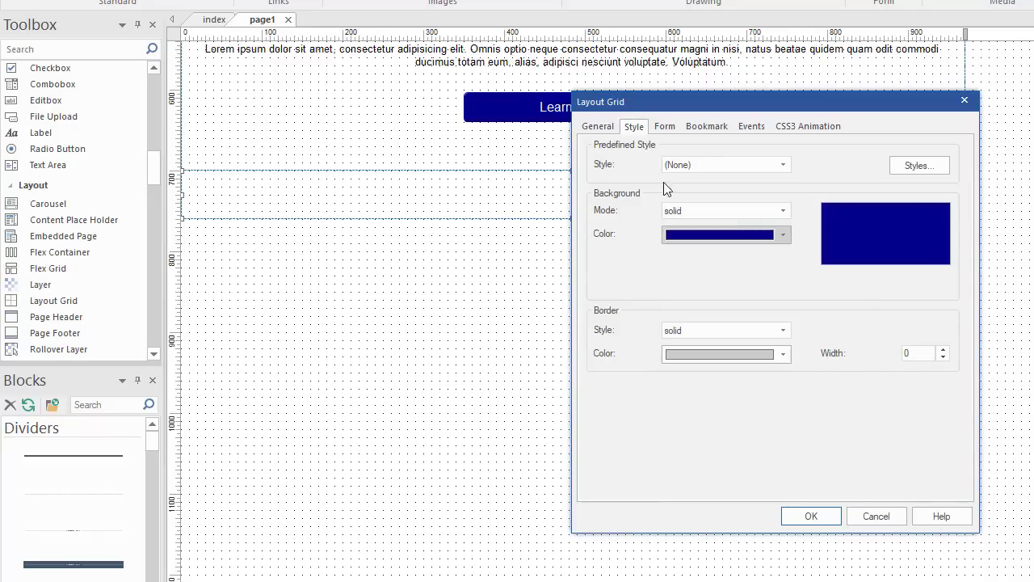
click(809, 515)
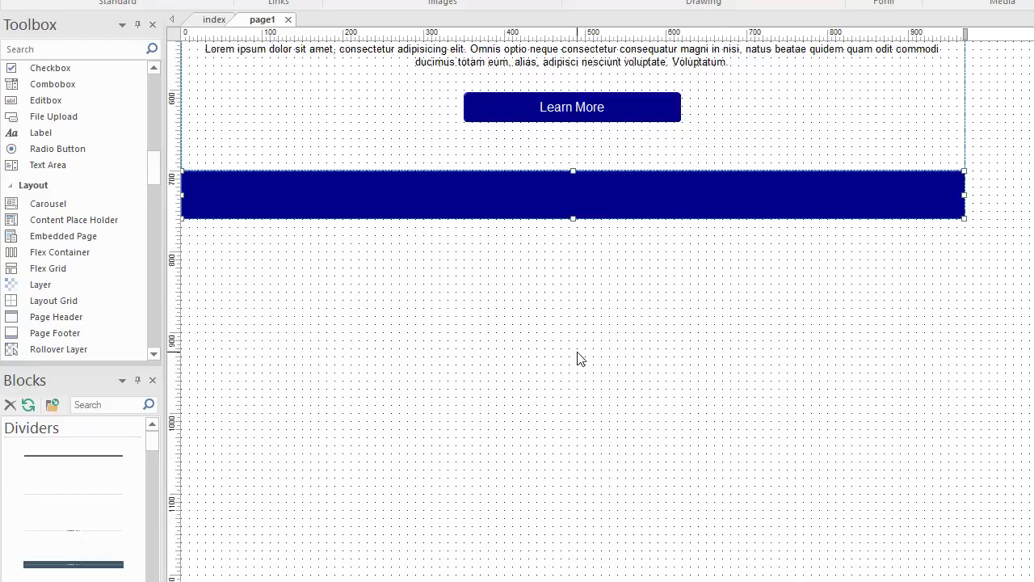
Step: Paste the copied "Services" and "How I Do What I Do" headings below the blue grid and space them apart
click(575, 474)
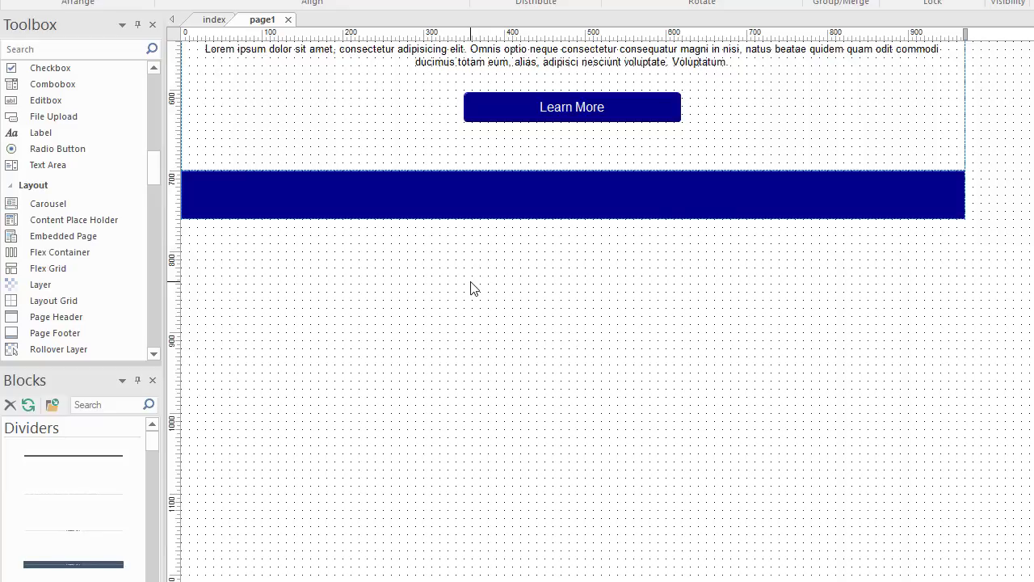
key(ctrl+v)
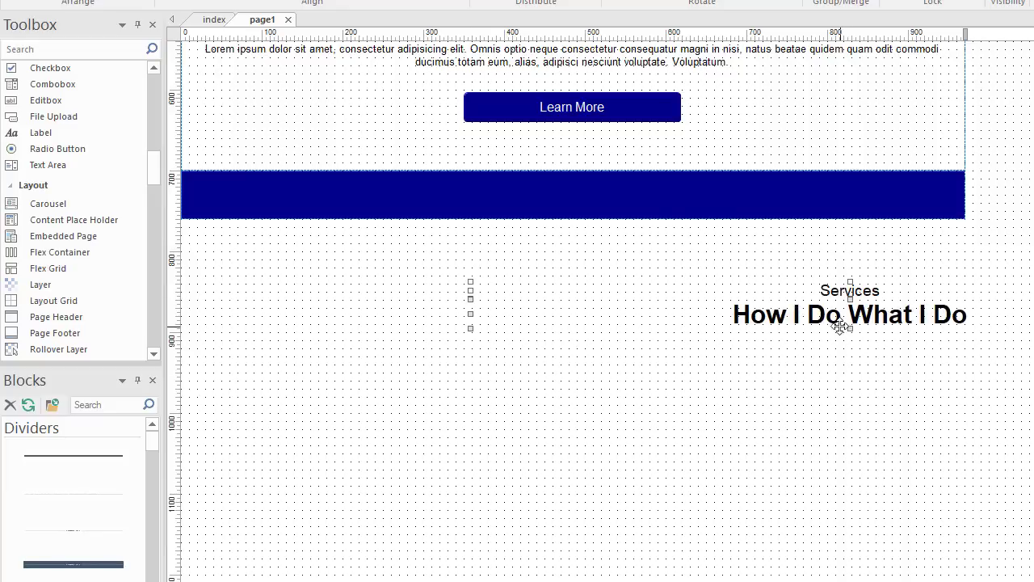
drag(833, 323, 603, 334)
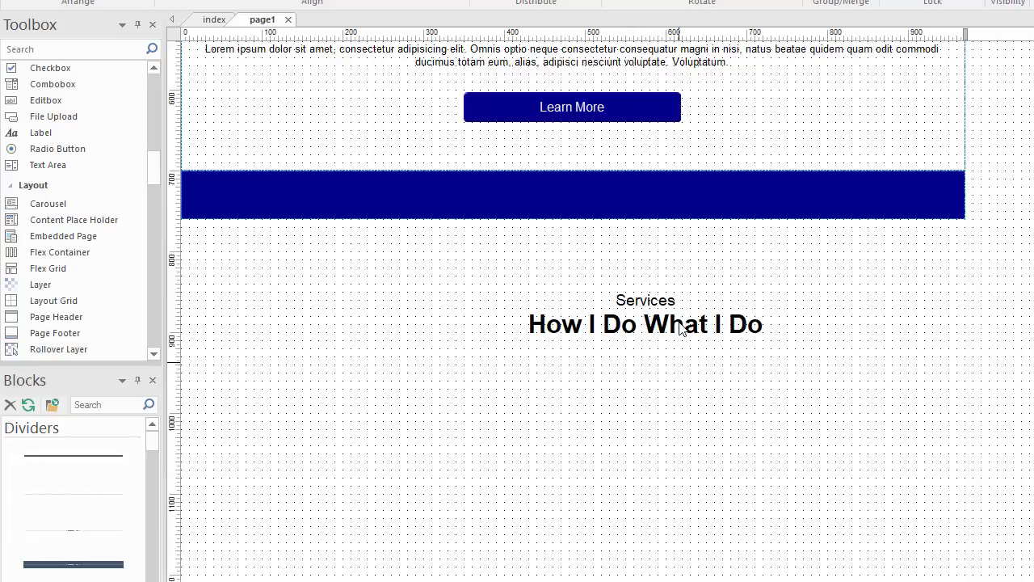
drag(659, 305, 633, 259)
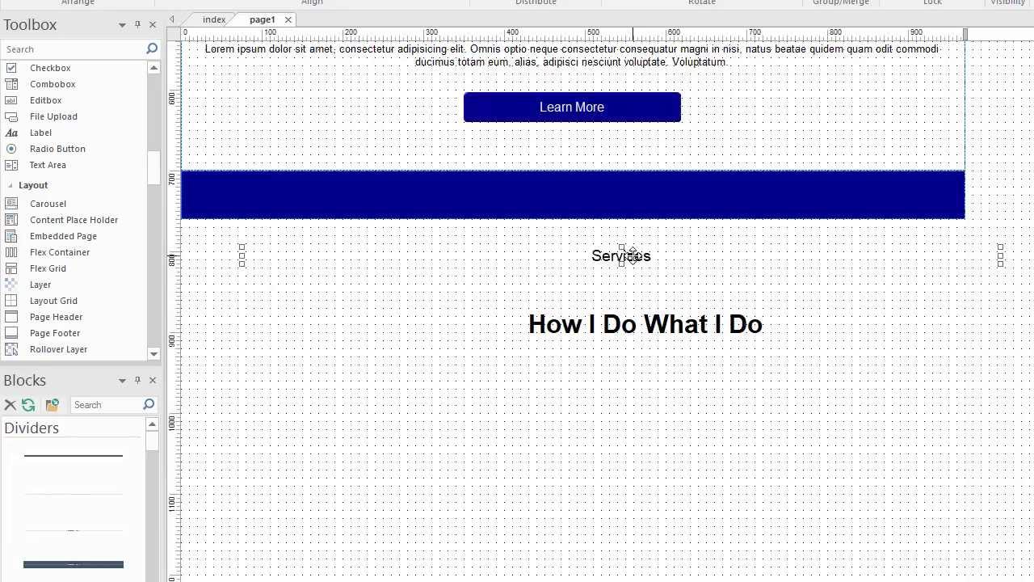
Step: Examine the size, text and alignment settings of the "Services" and "How I Do What I Do" headings
double_click(673, 257)
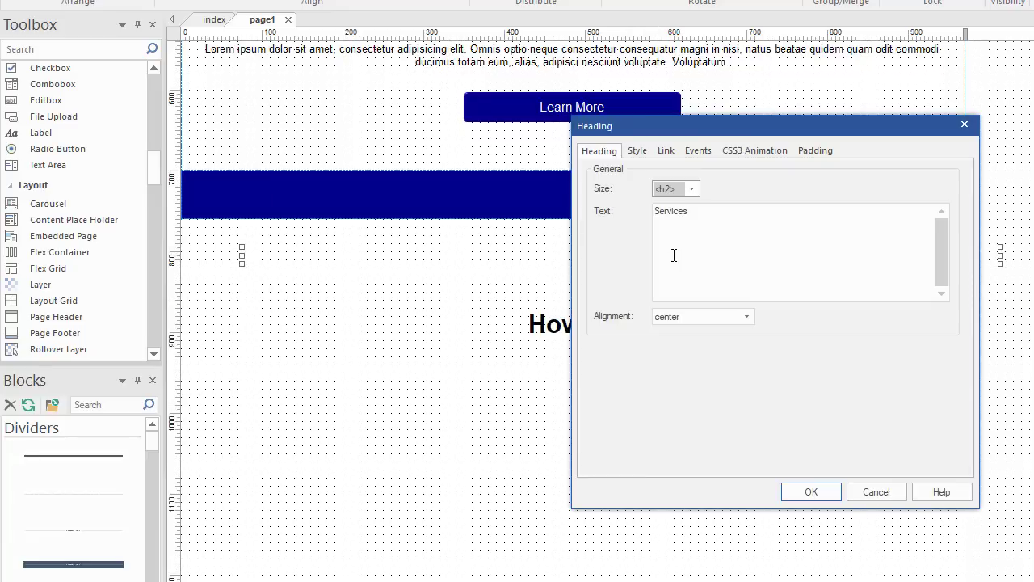
key(Return)
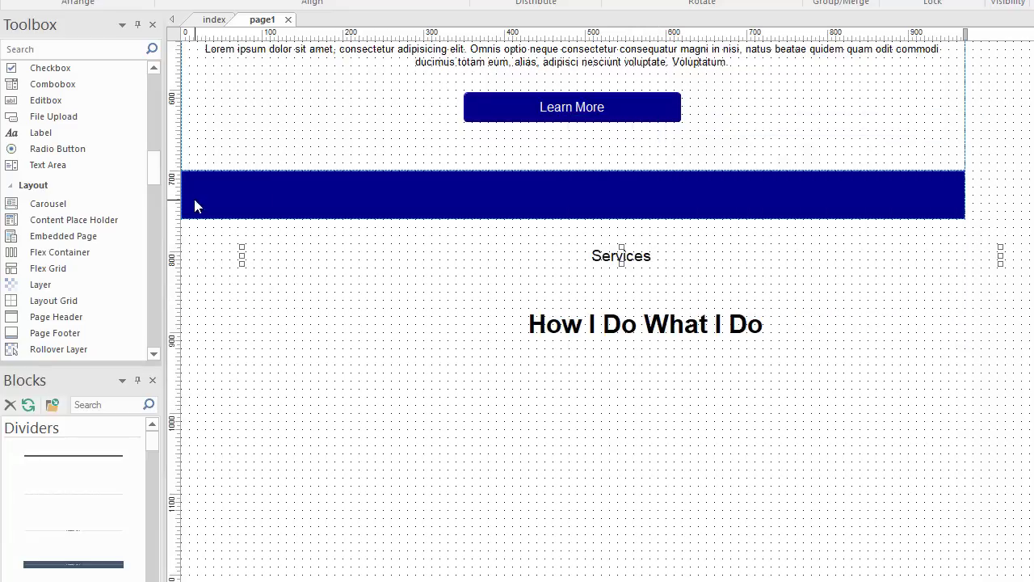
drag(151, 176, 165, 106)
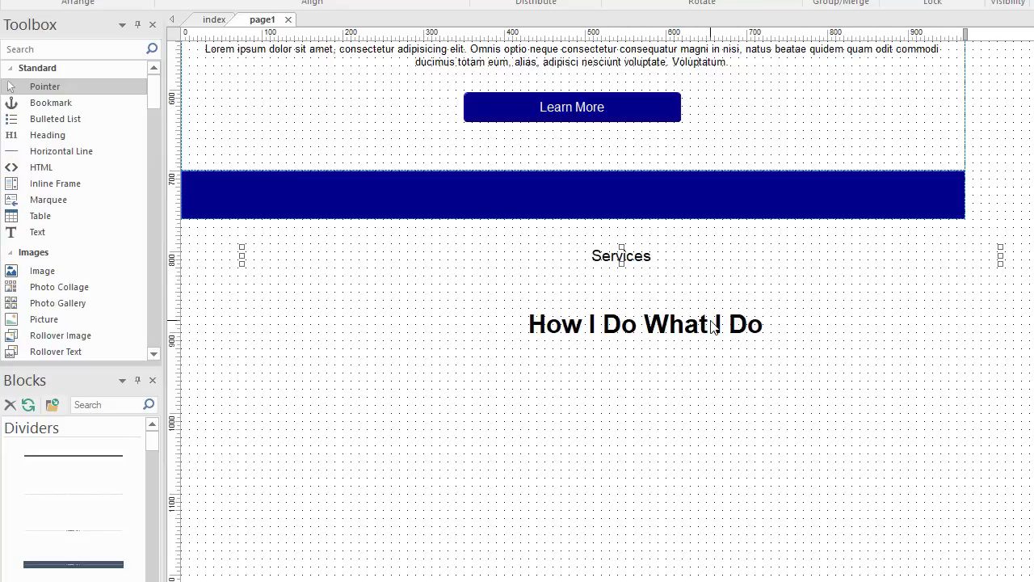
double_click(648, 258)
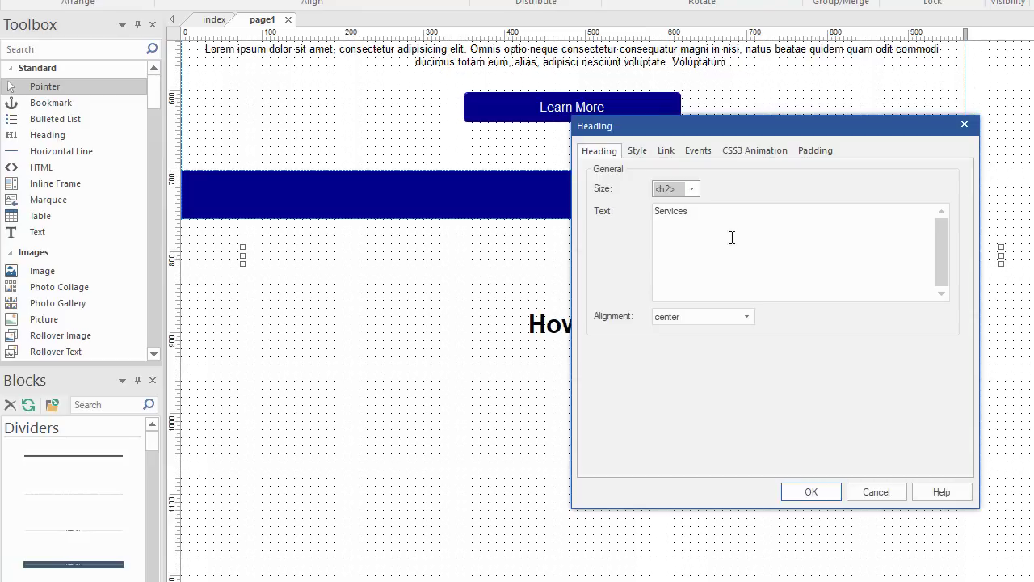
click(692, 189)
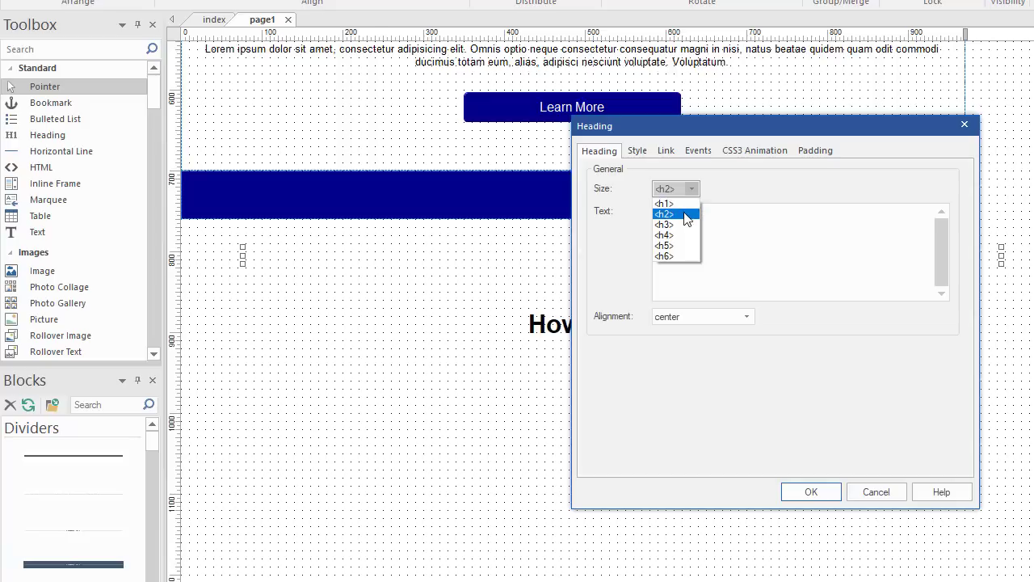
click(688, 214)
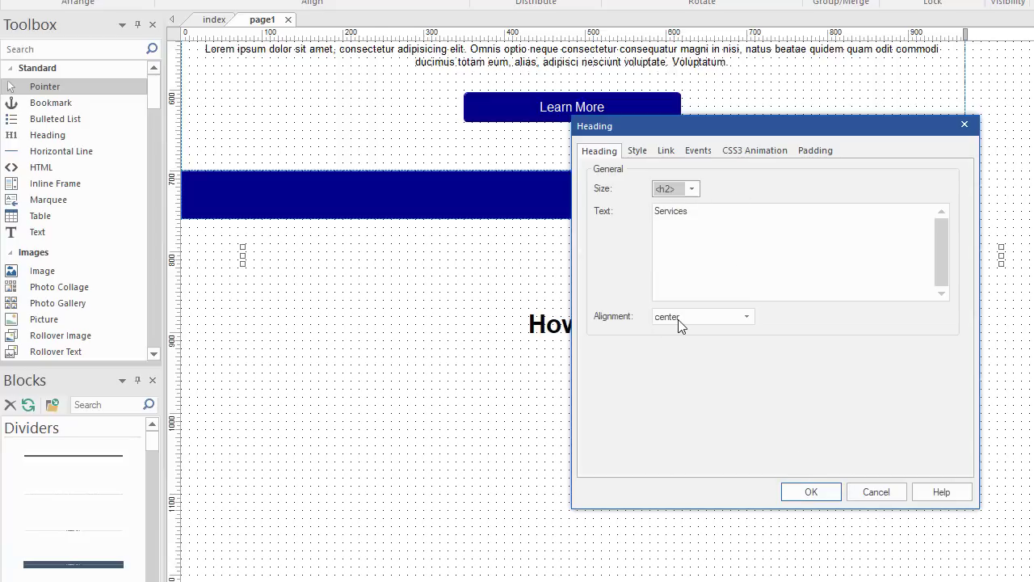
click(824, 493)
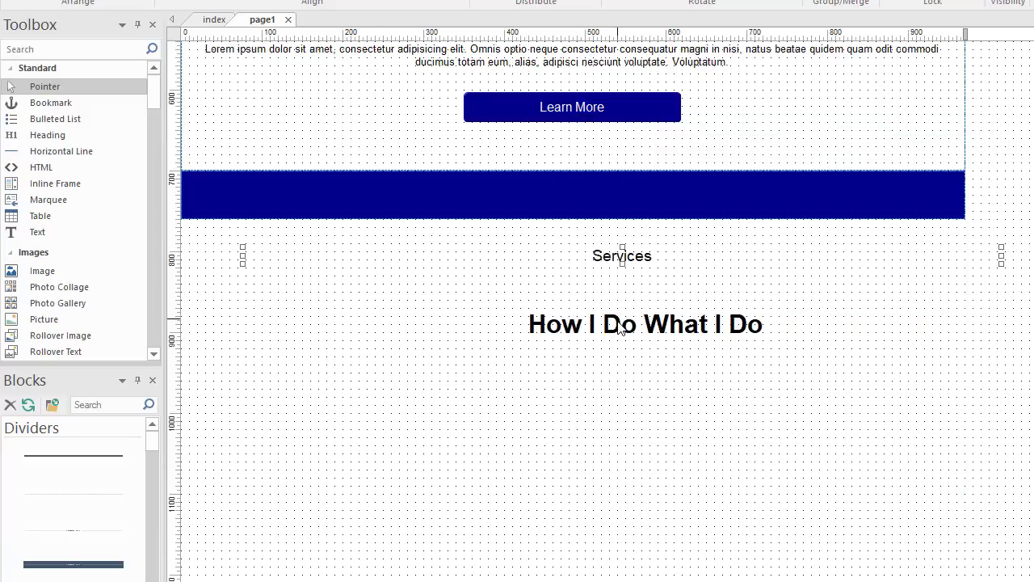
double_click(620, 324)
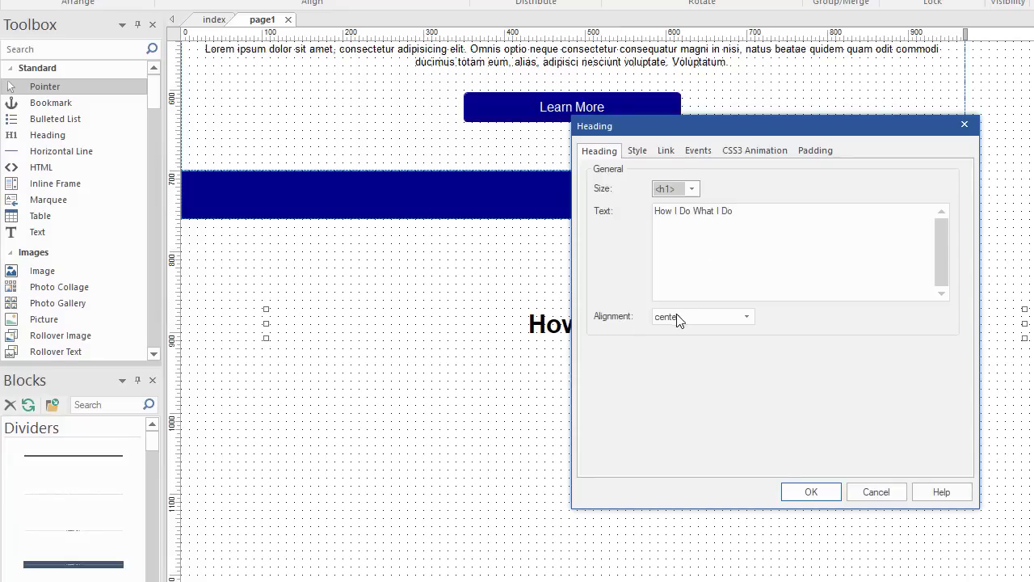
key(Return)
click(638, 392)
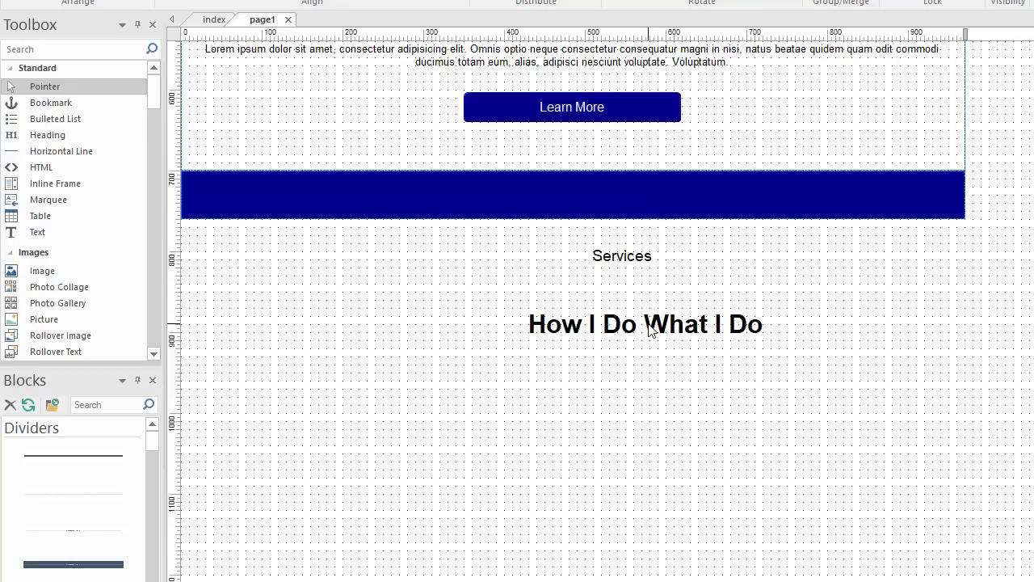
Step: Move both headings into the dark blue layout grid, with "Services" above "How I Do What I Do"
drag(649, 327, 606, 217)
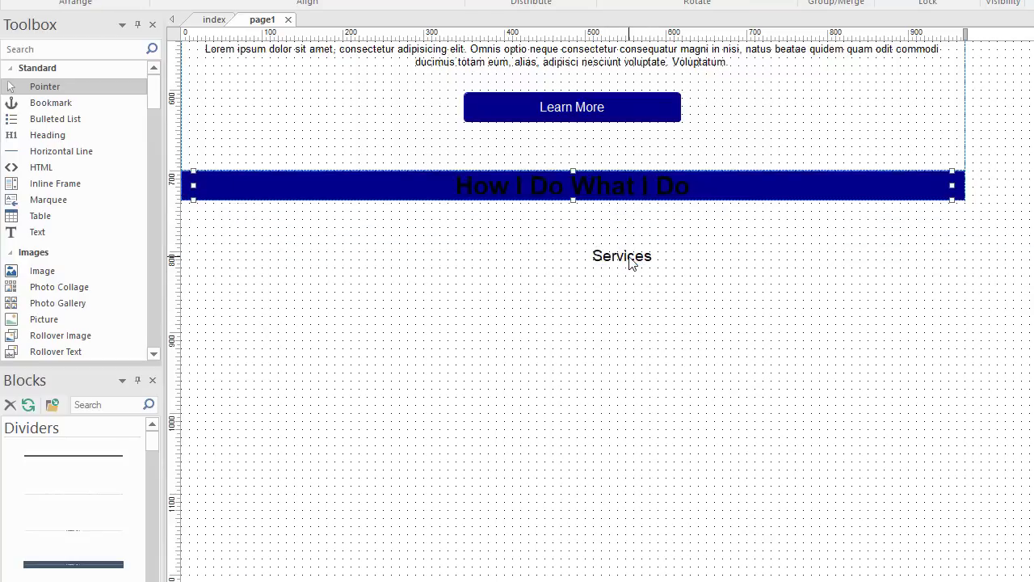
drag(623, 256, 464, 195)
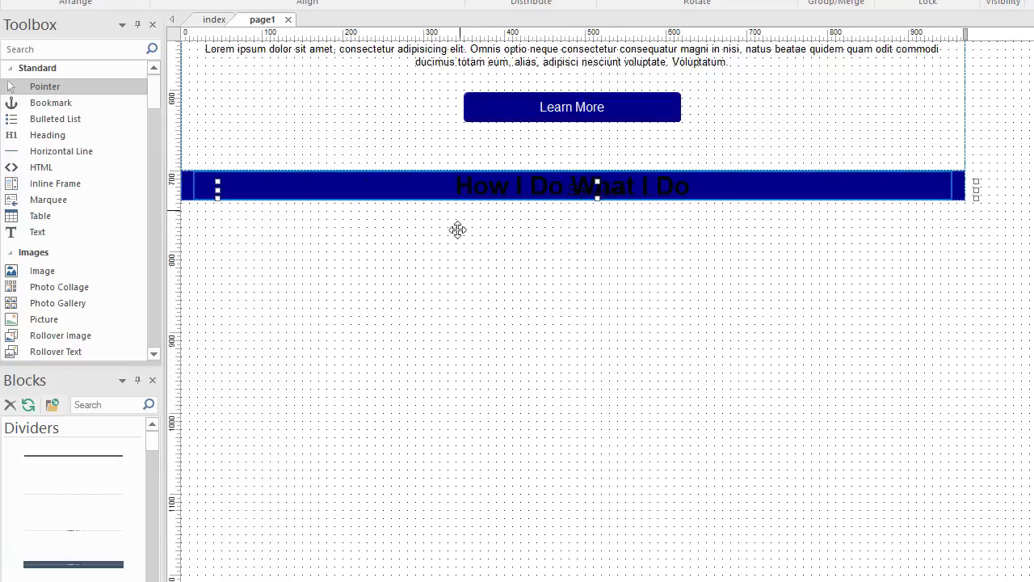
drag(457, 230, 450, 194)
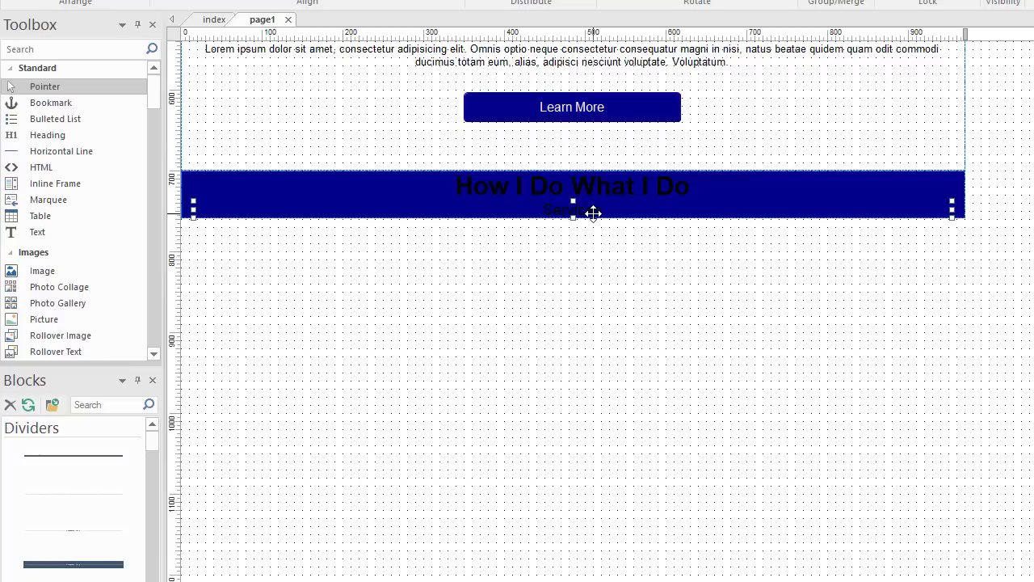
mouse_move(593, 212)
mouse_down()
mouse_move(592, 186)
mouse_move(593, 201)
mouse_up()
click(599, 185)
drag(600, 185, 576, 189)
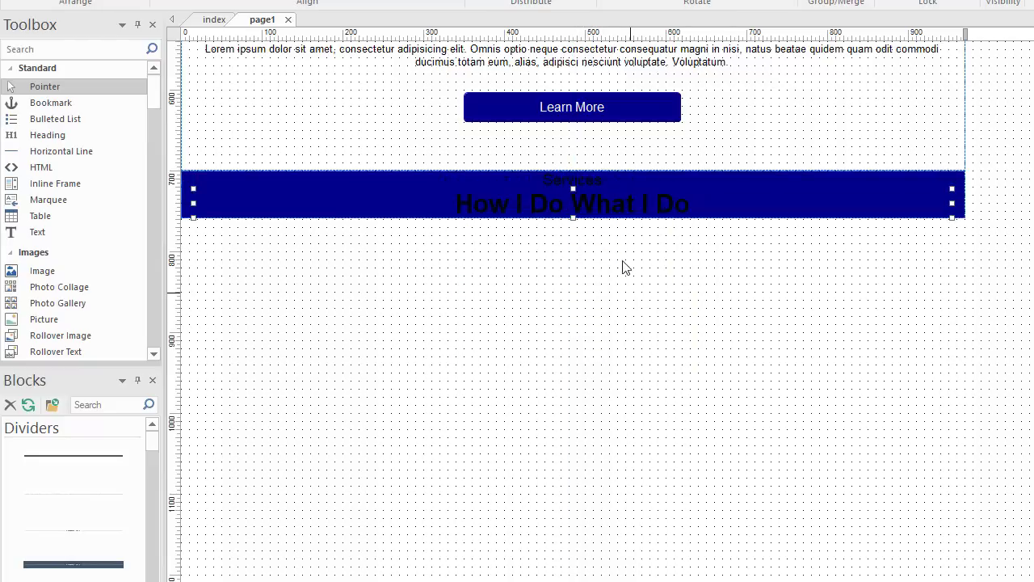
Step: Set the text color of the "How I Do What I Do" heading to white
double_click(595, 212)
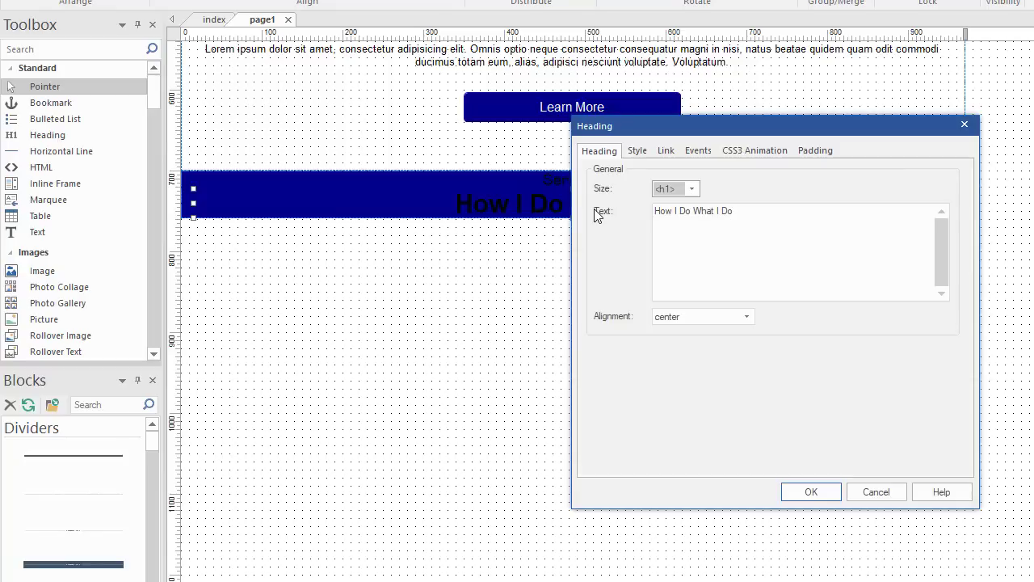
click(638, 151)
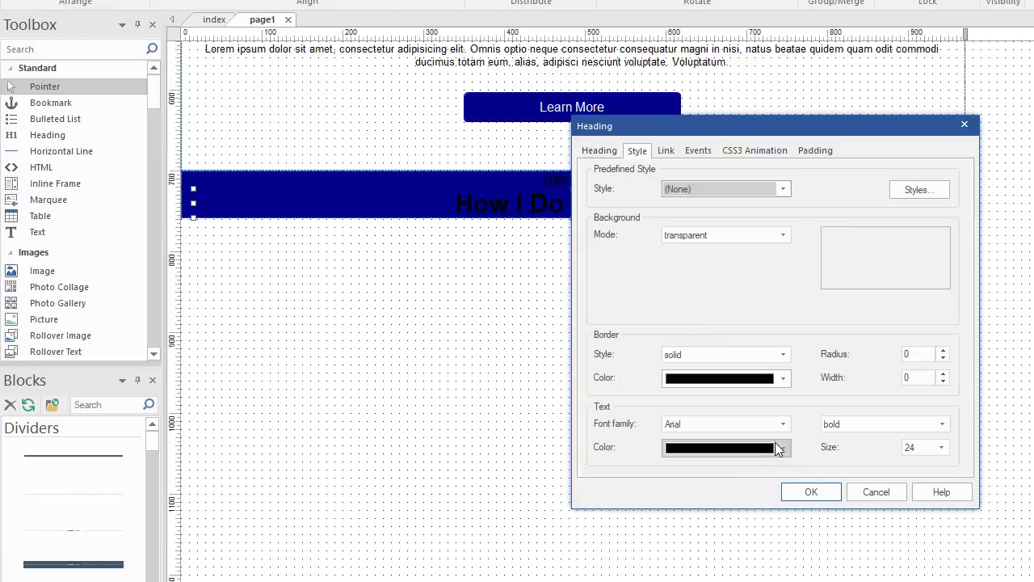
click(780, 449)
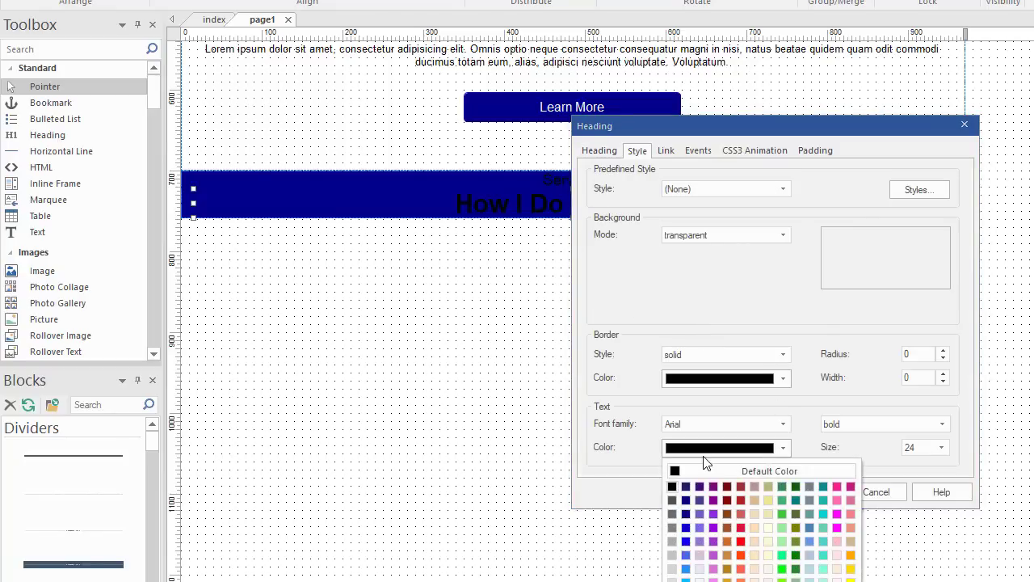
click(673, 549)
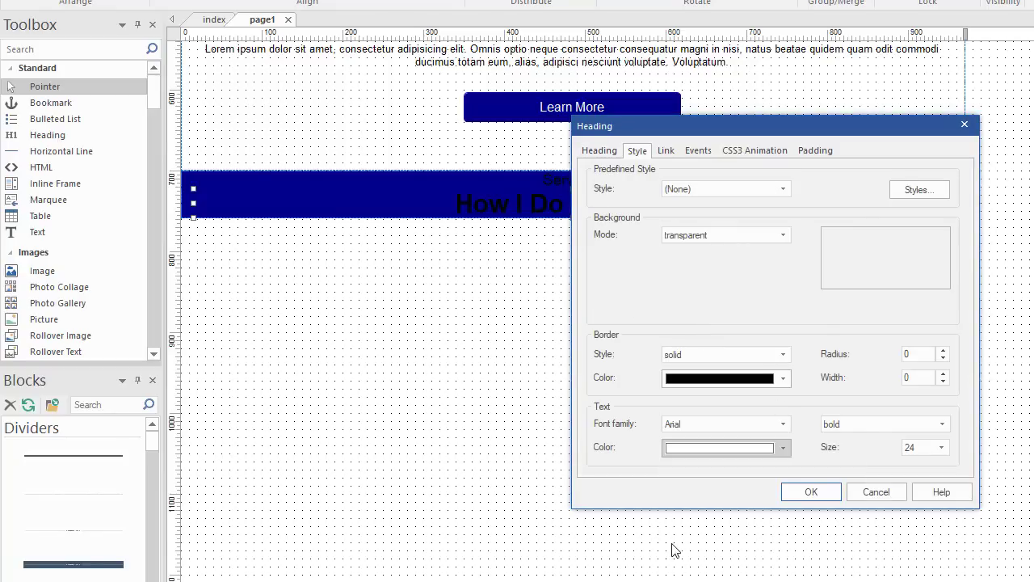
click(805, 491)
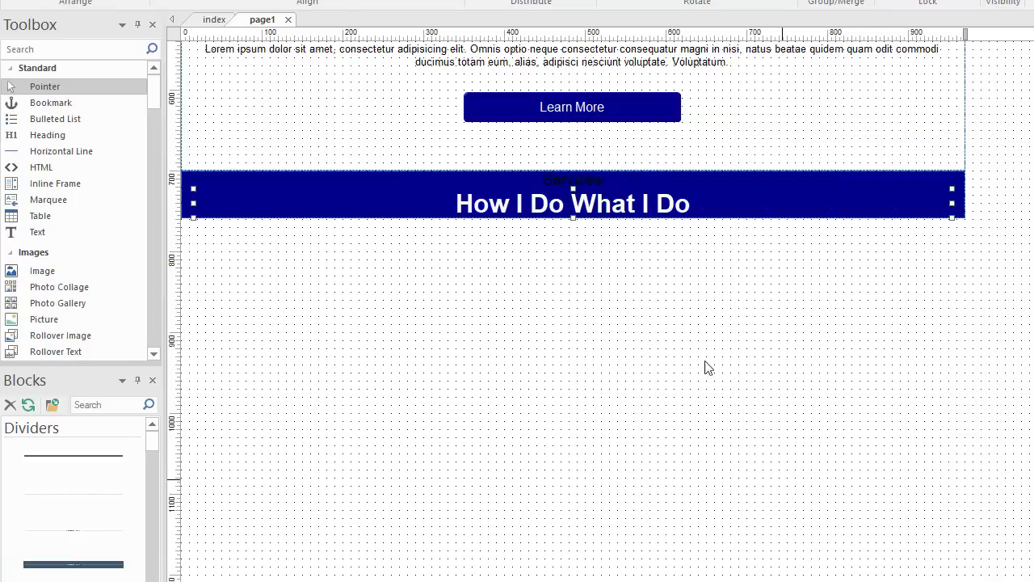
Step: Set the text color of the "Services" heading to white
double_click(572, 181)
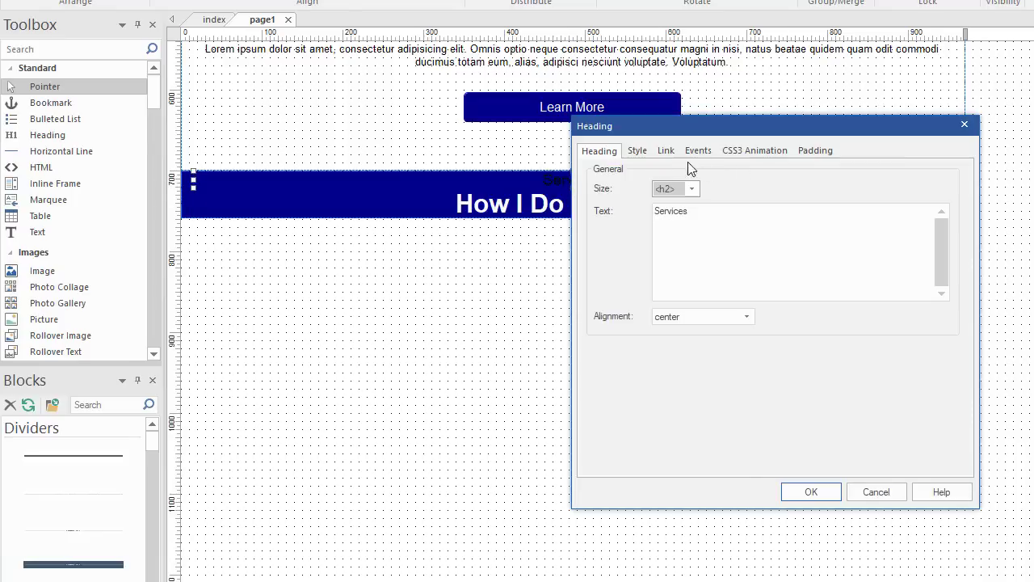
click(638, 151)
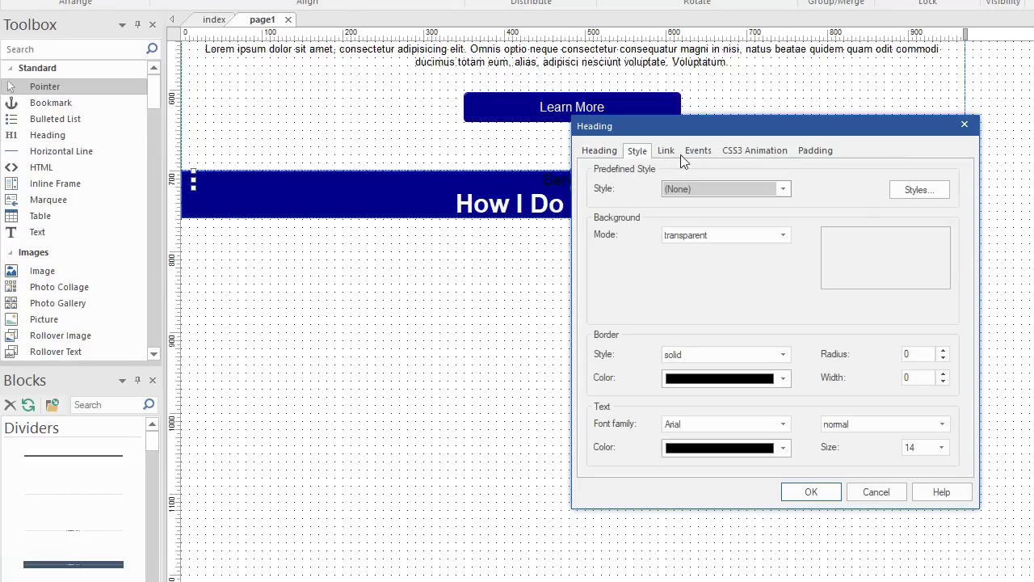
click(782, 448)
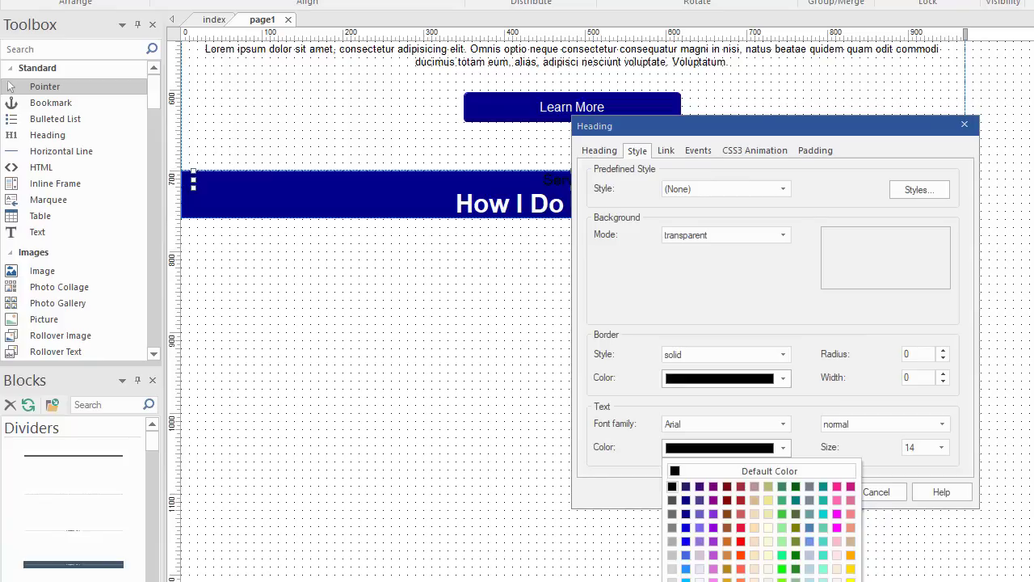
click(767, 527)
click(806, 490)
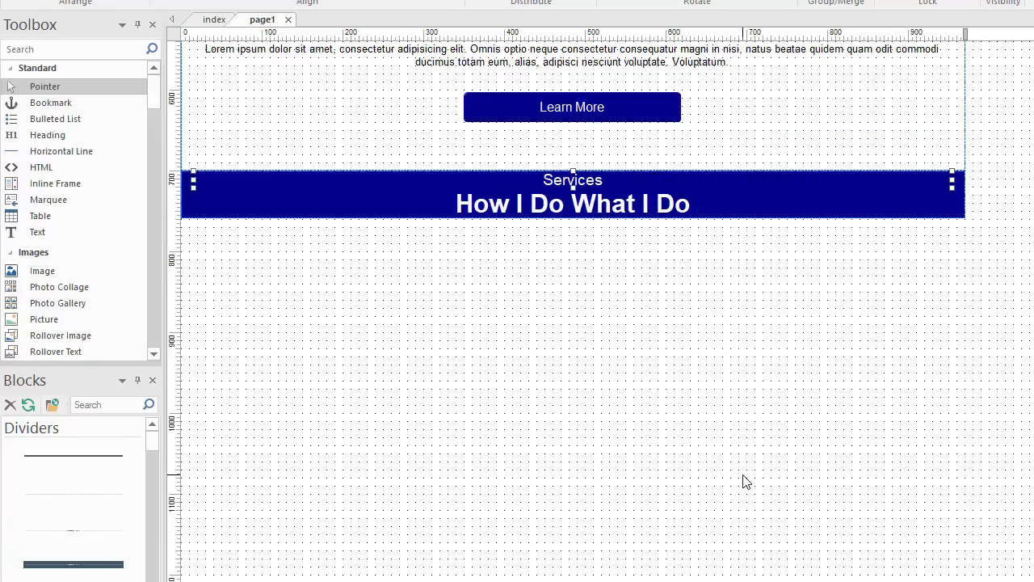
click(757, 328)
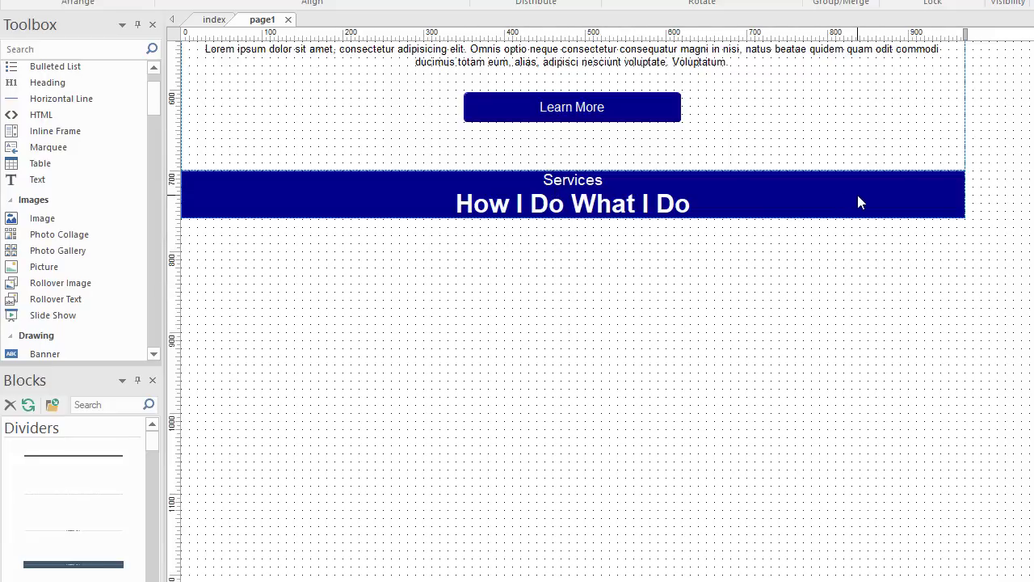
Step: Set the top and bottom padding of the dark blue layout grid to 25
double_click(947, 192)
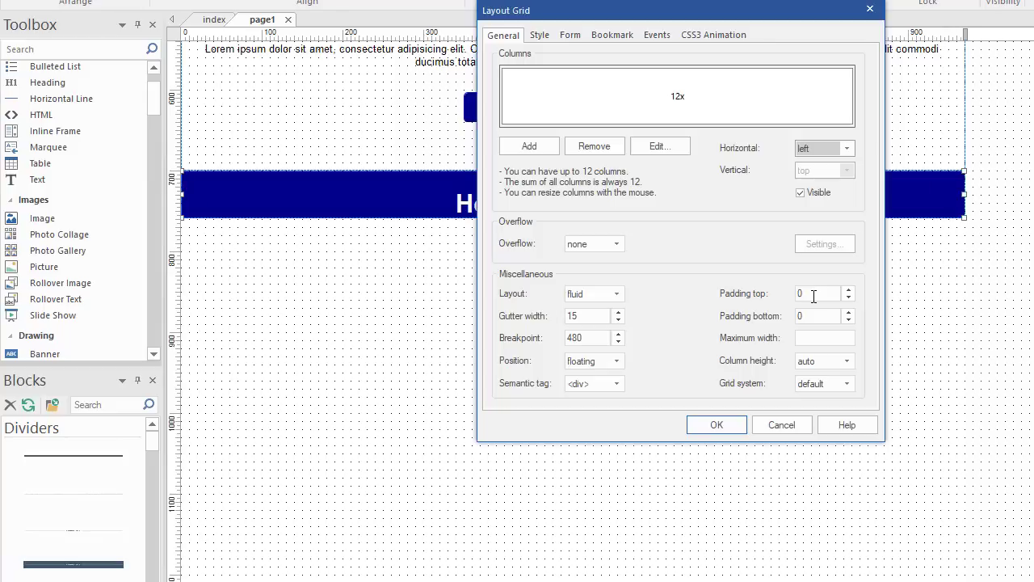
double_click(813, 296)
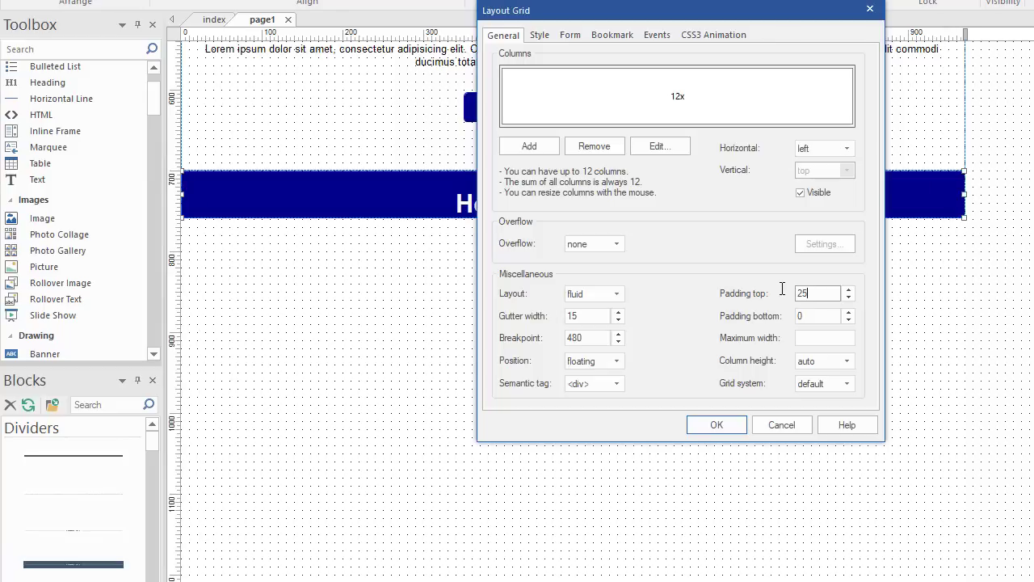
double_click(822, 315)
click(733, 425)
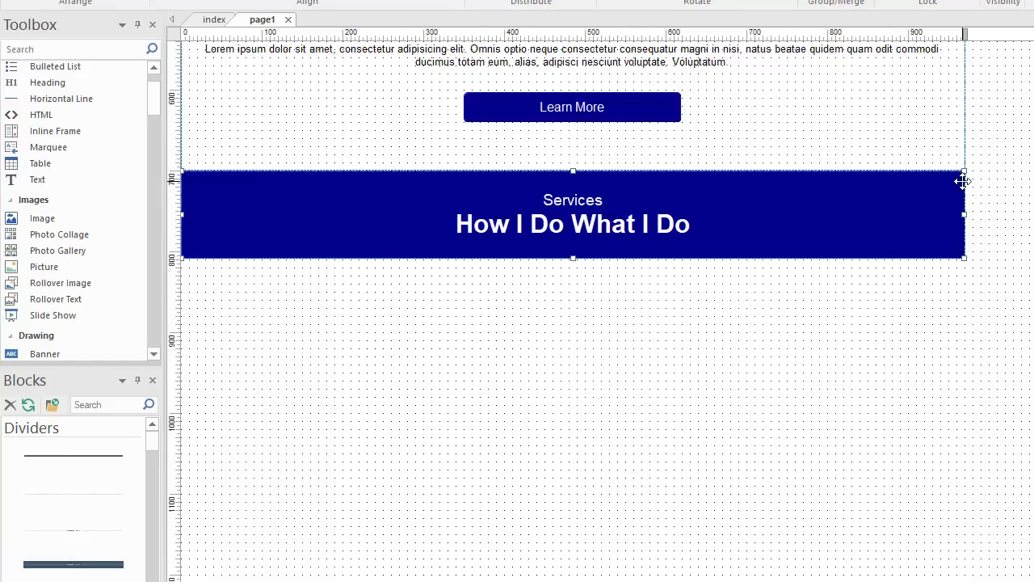
Step: Duplicate the dark blue grid directly below and delete both headings from the copy
key(ctrl+d)
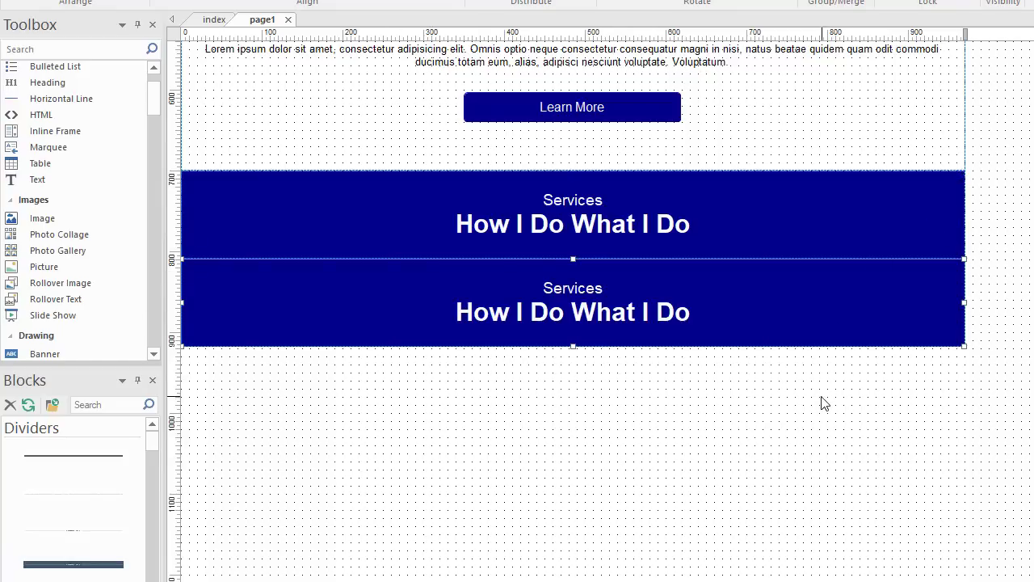
click(706, 423)
click(579, 304)
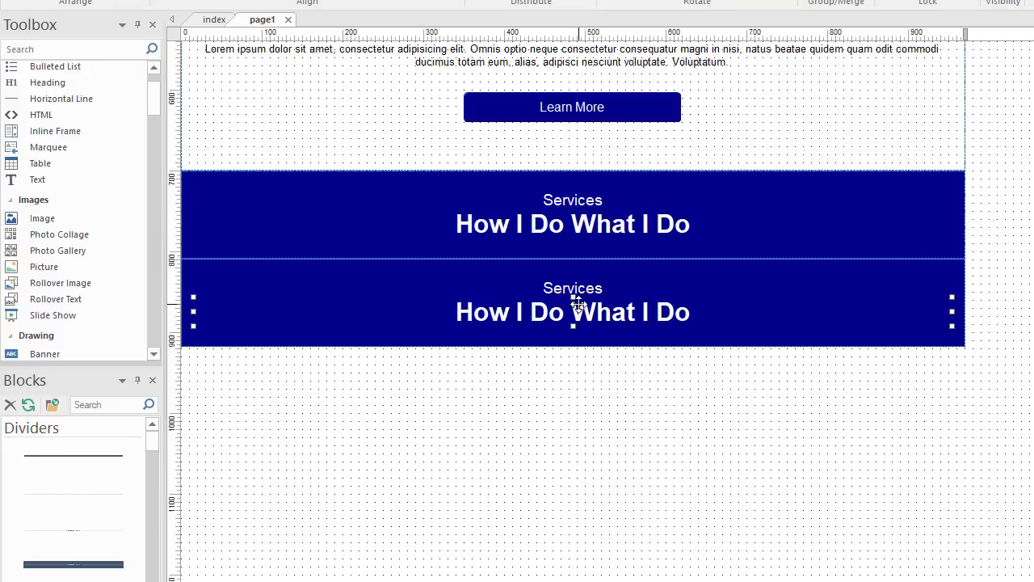
key(Delete)
click(591, 283)
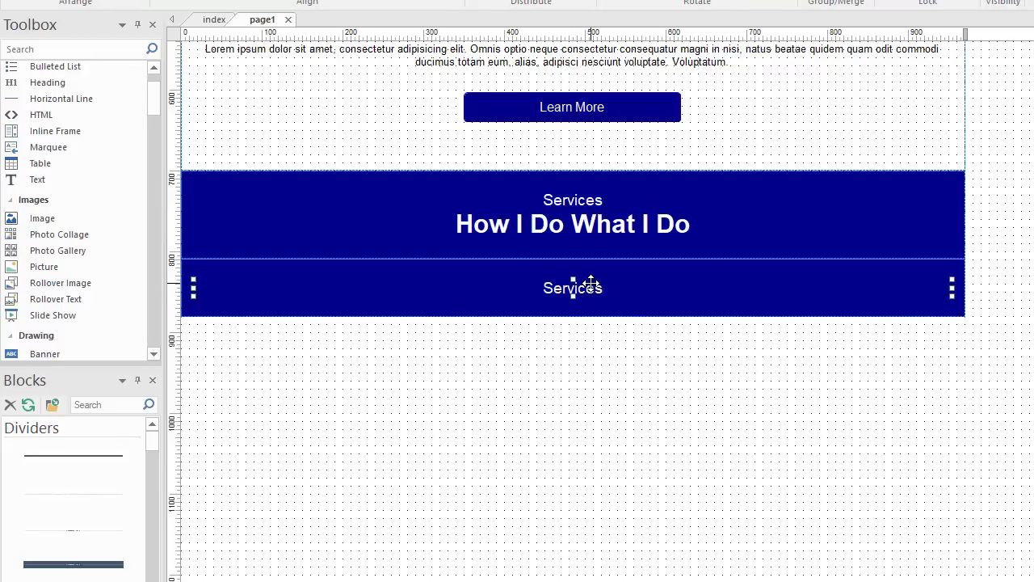
key(Delete)
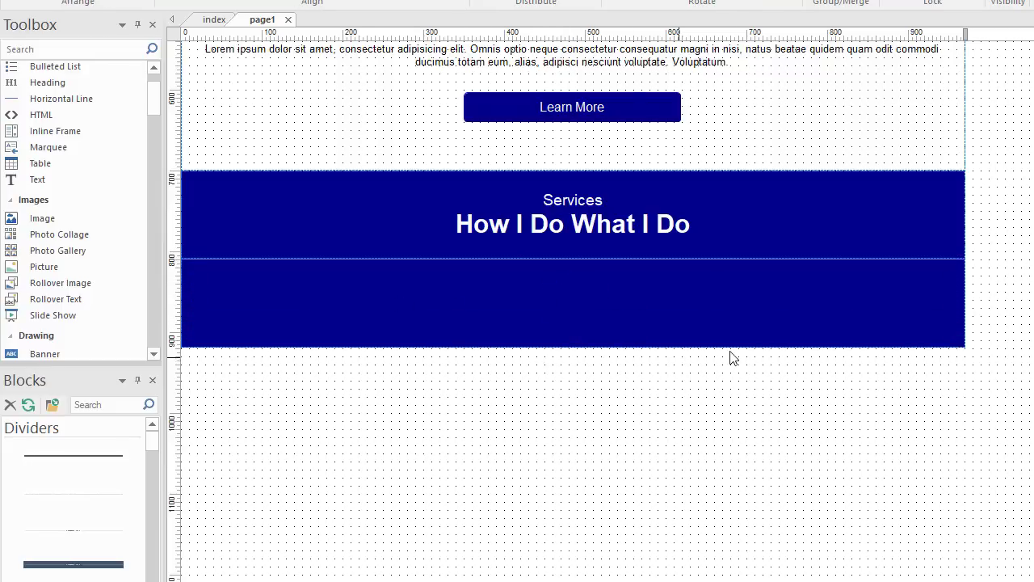
Step: Divide the empty duplicate grid into four equal columns of 3x each
double_click(837, 319)
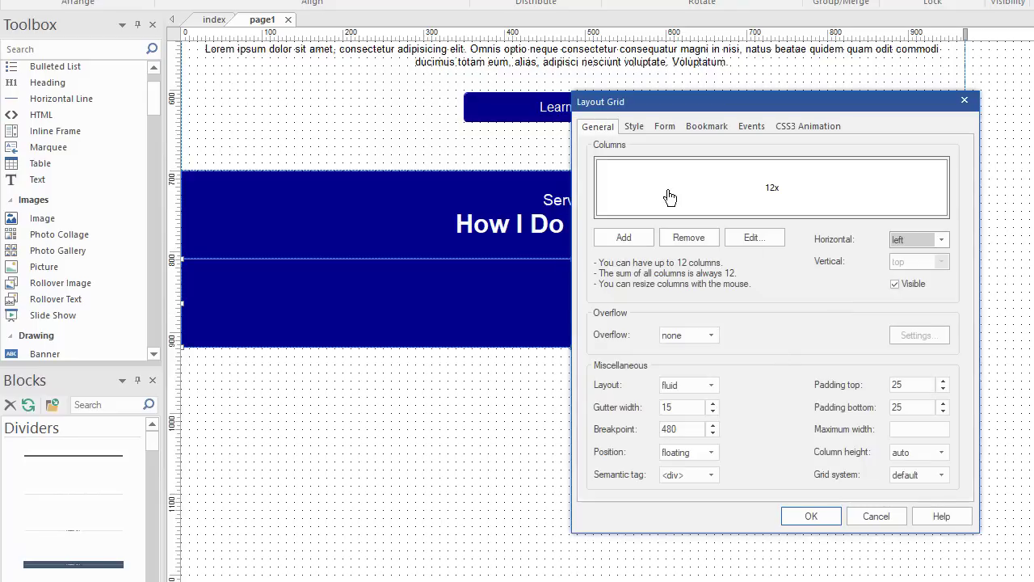
click(627, 235)
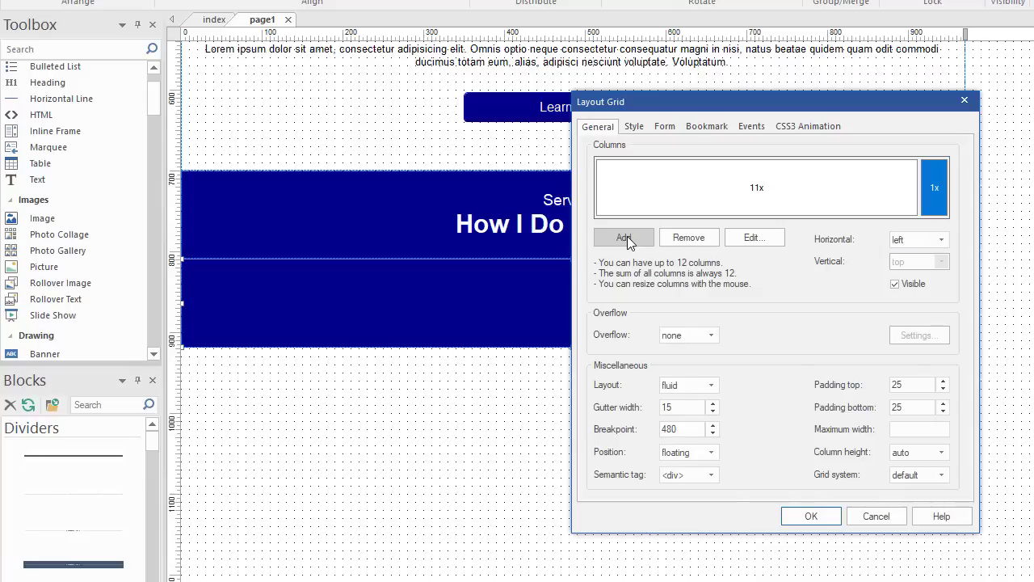
click(627, 236)
click(627, 237)
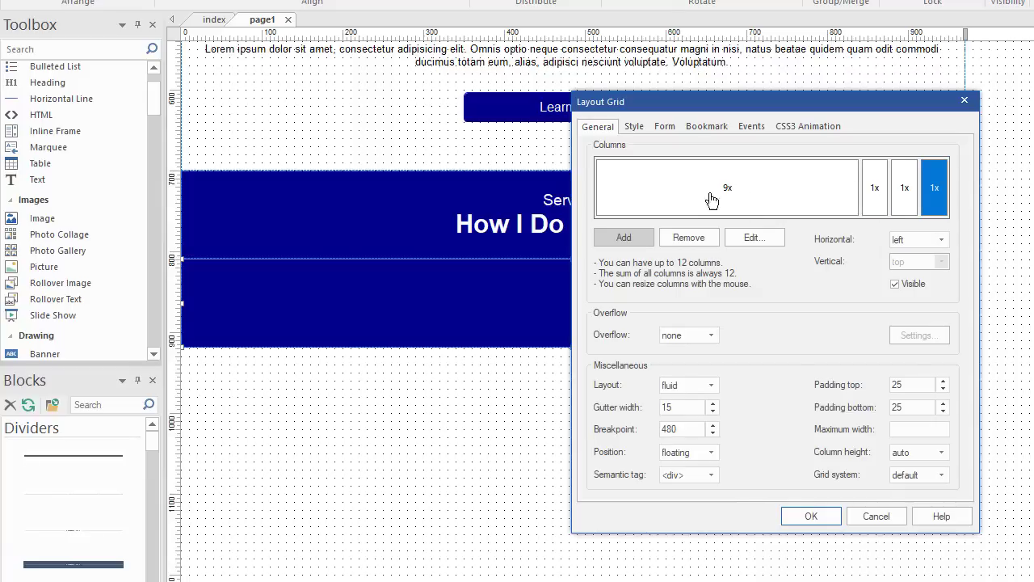
click(872, 190)
drag(859, 186, 683, 184)
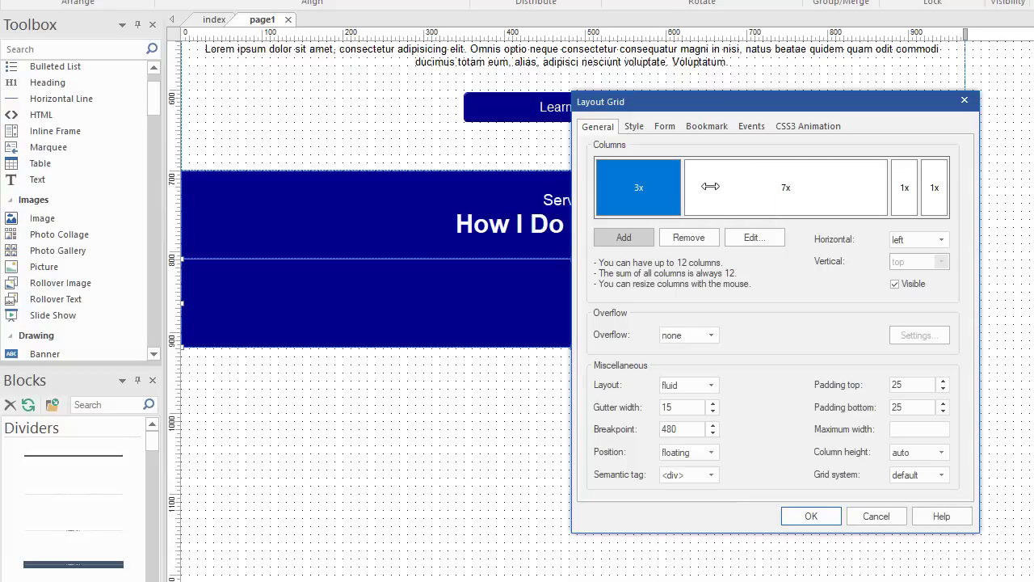
drag(886, 186, 788, 188)
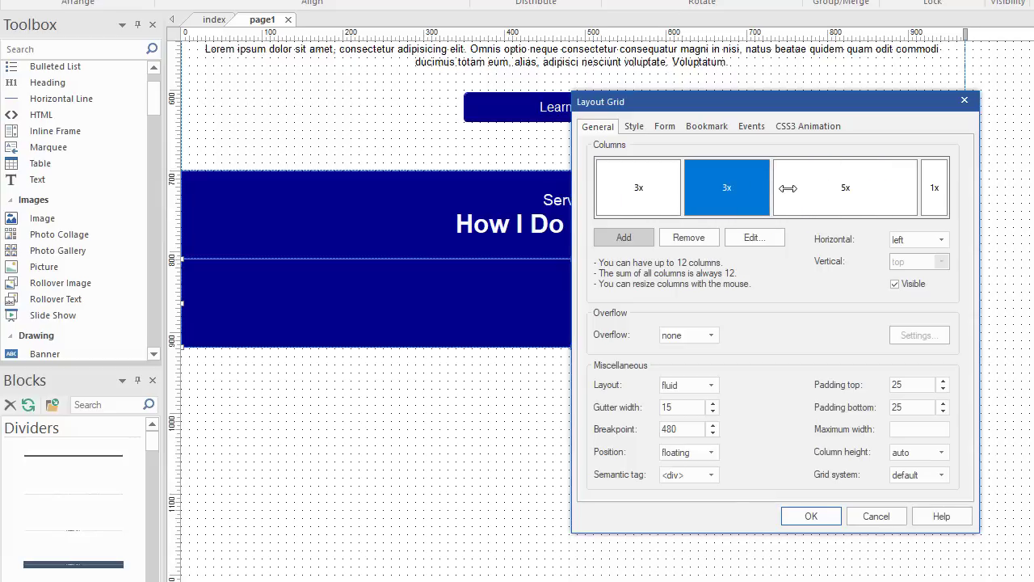
drag(920, 186, 859, 180)
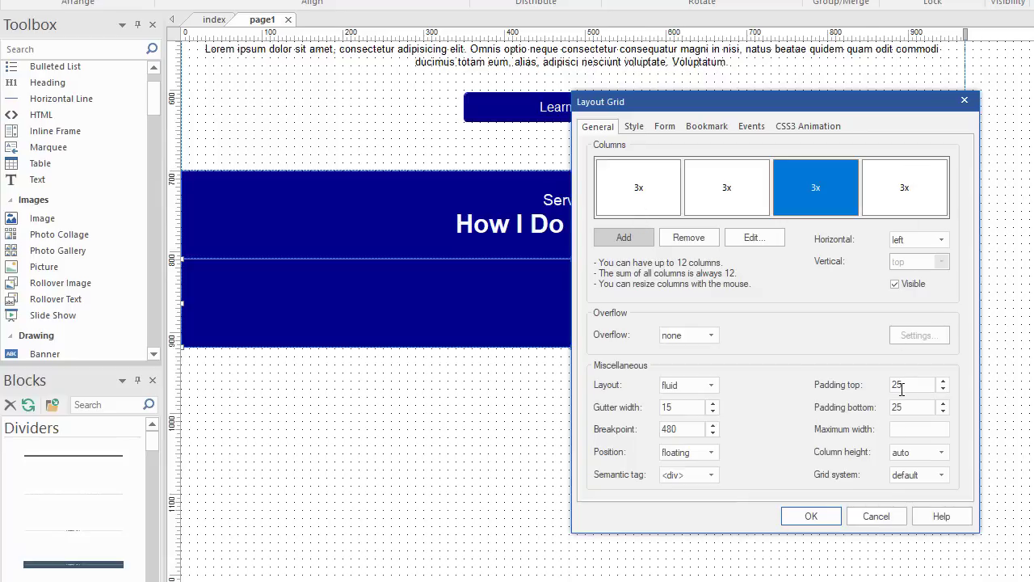
click(811, 516)
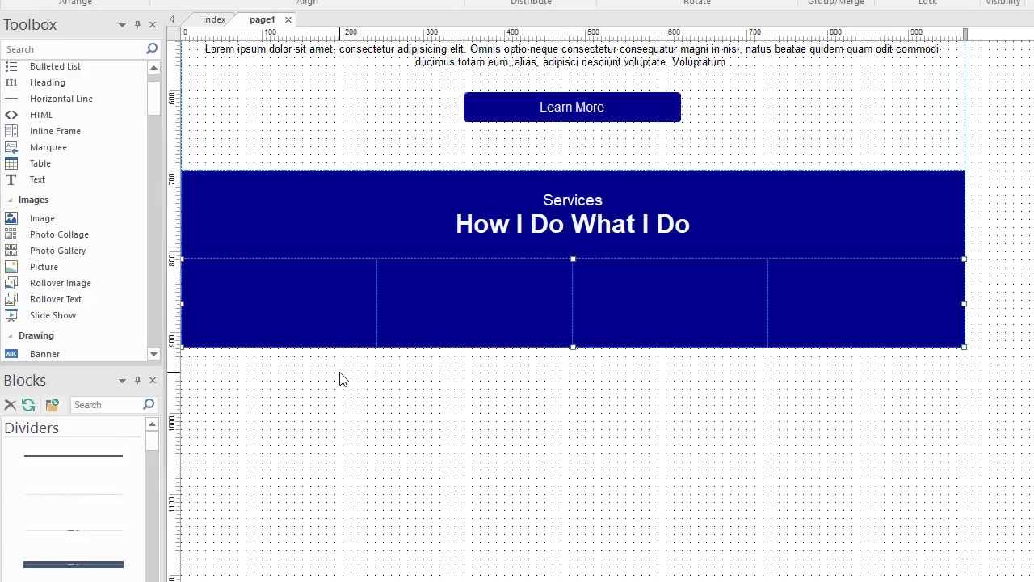
Step: Paste the copied icon and "Web Design" text into the grid's first column, arranging the icon above the text
key(ctrl+v)
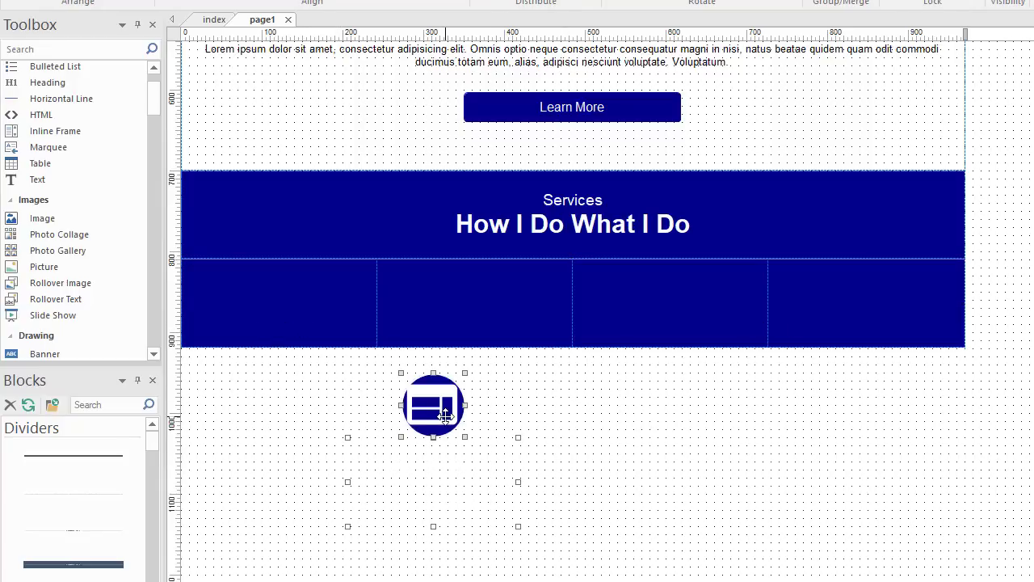
drag(445, 415, 309, 321)
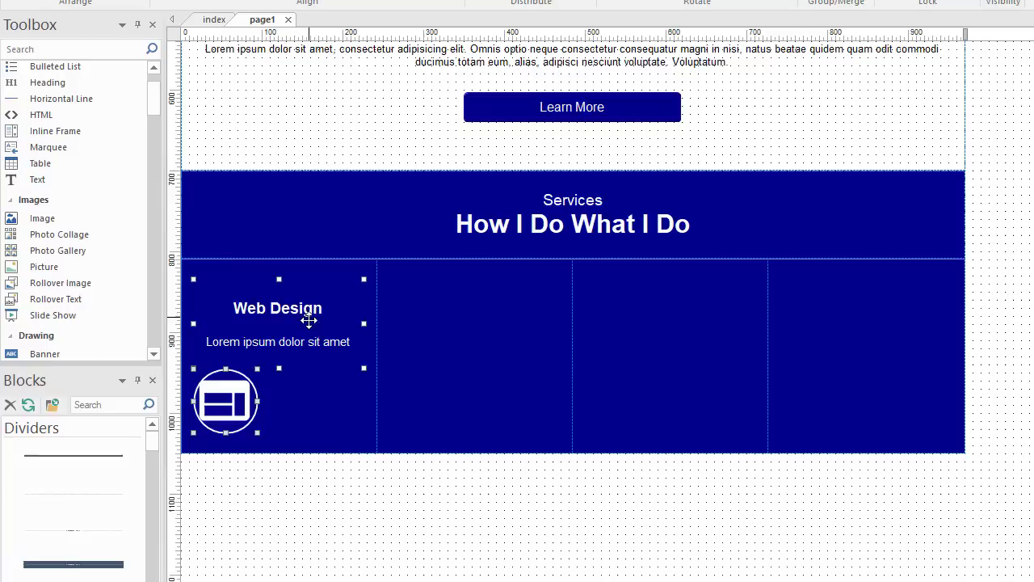
click(298, 436)
click(230, 410)
click(272, 315)
drag(316, 293, 316, 493)
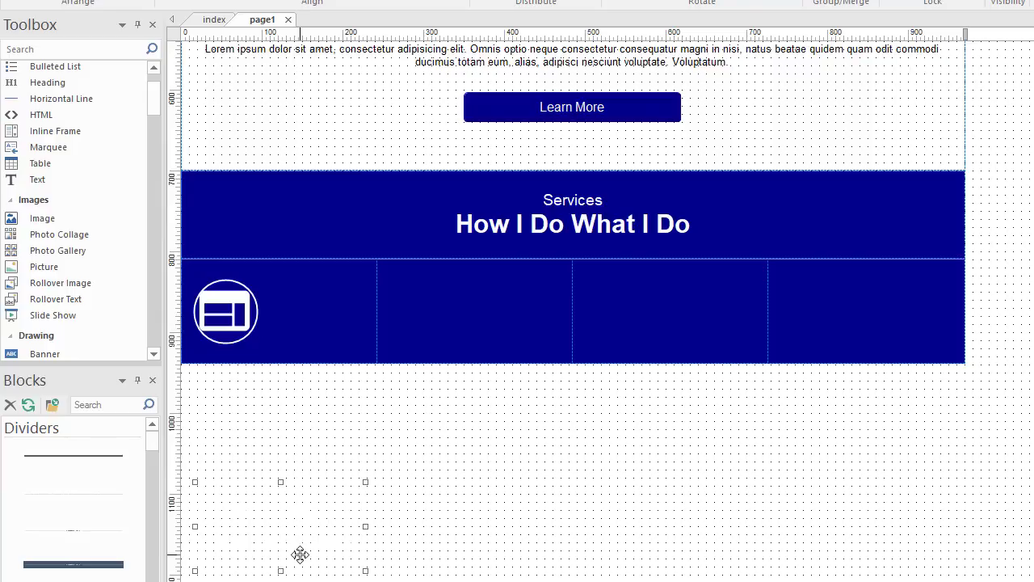
drag(298, 554, 288, 347)
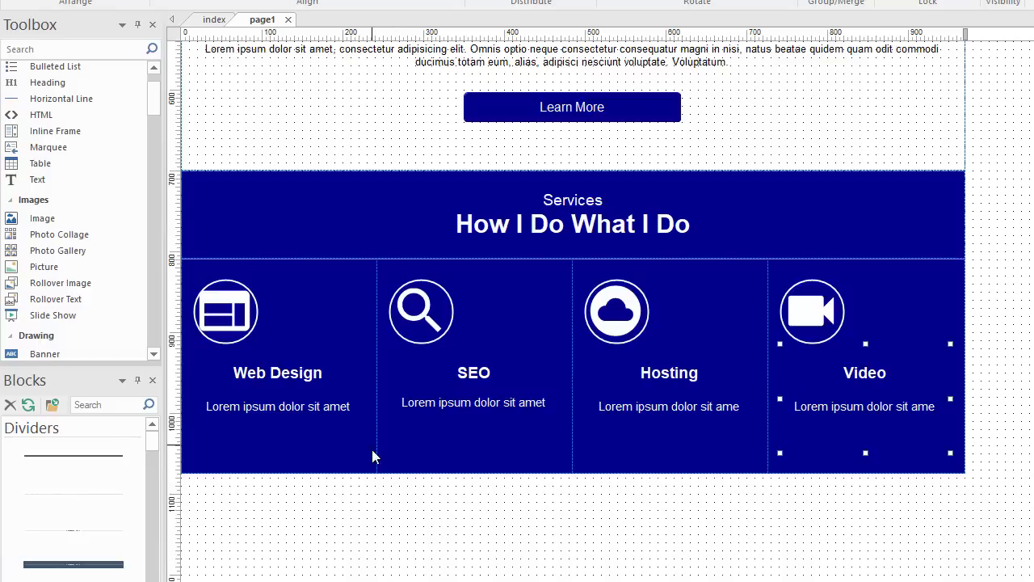
Step: Examine the padding settings of the "Web Design" text block and check the text blocks in the other columns
click(1015, 339)
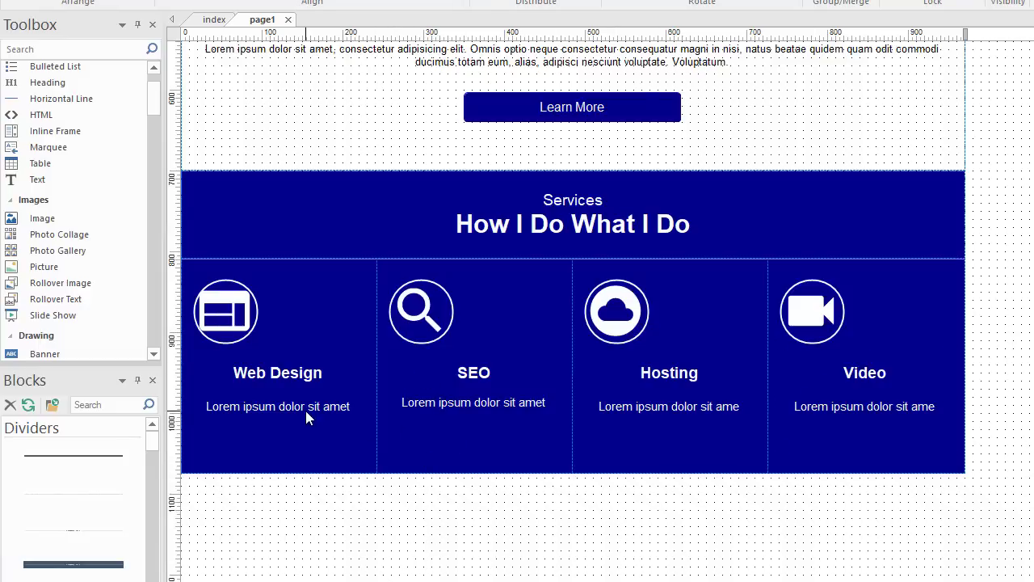
click(254, 318)
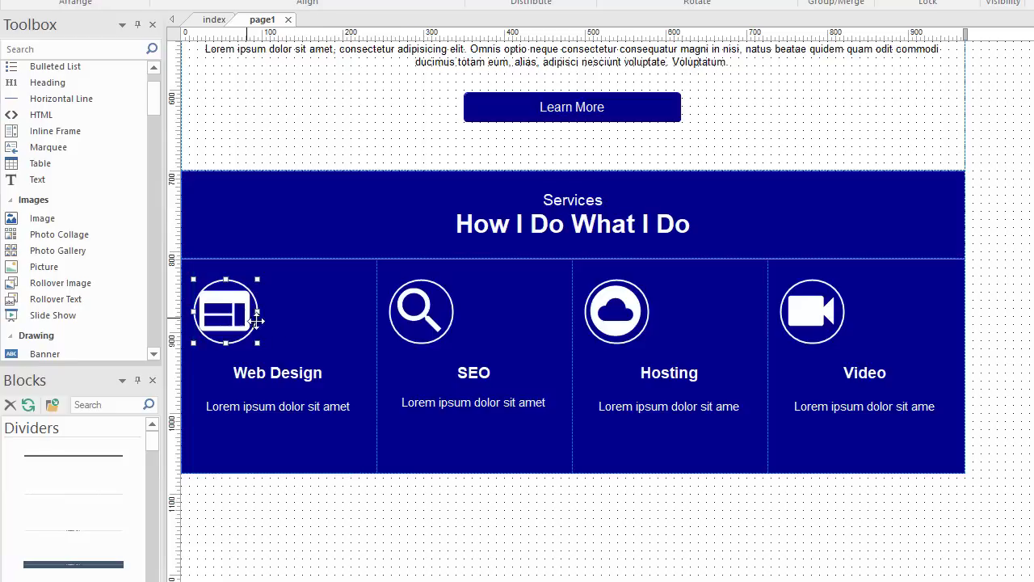
click(286, 396)
click(655, 545)
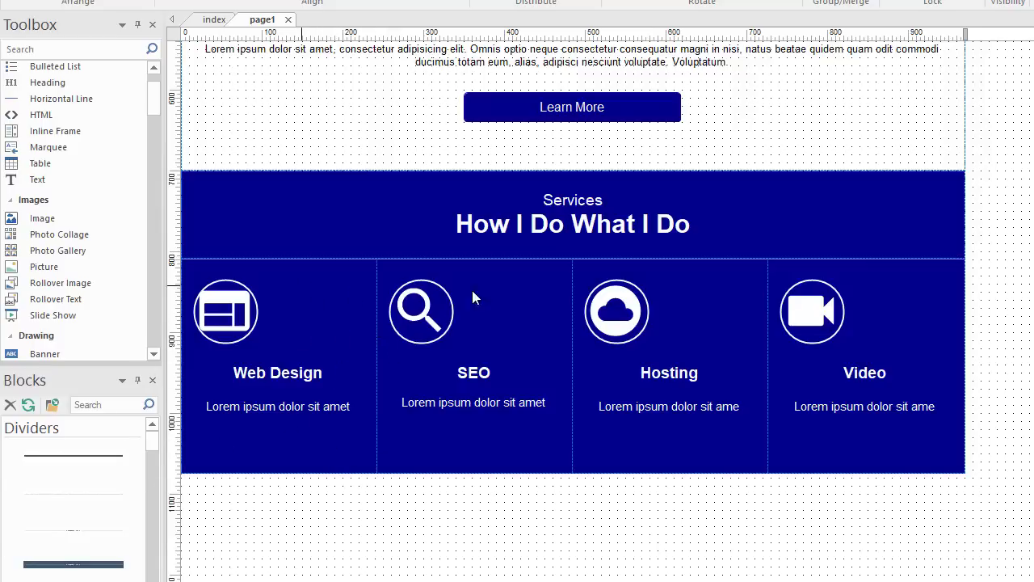
click(291, 396)
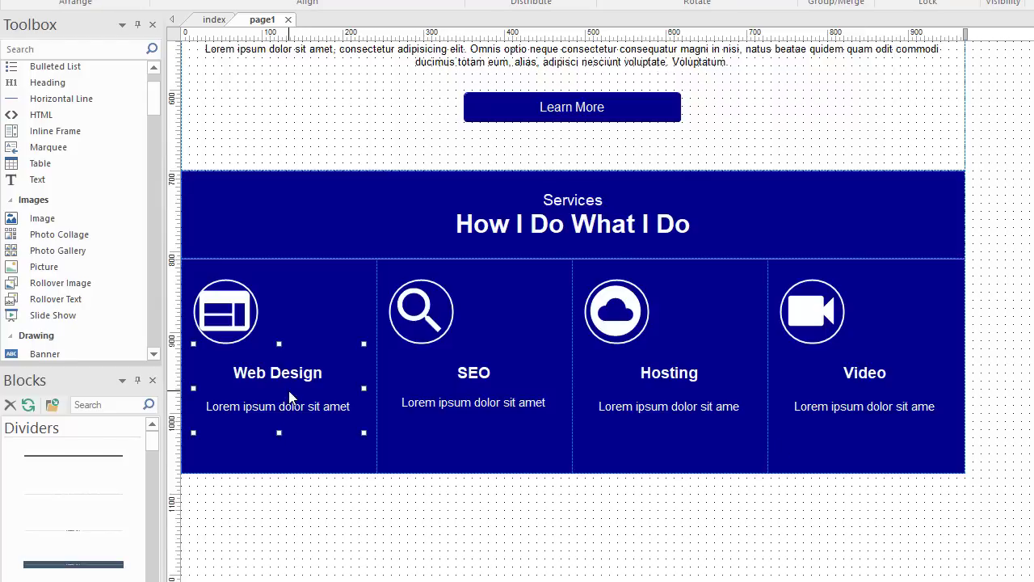
right_click(288, 389)
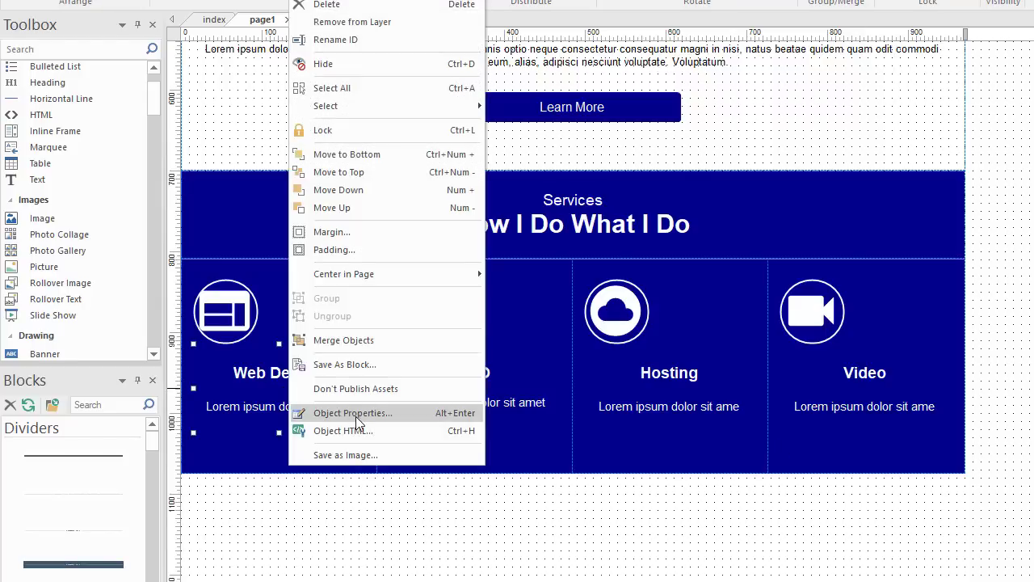
click(355, 415)
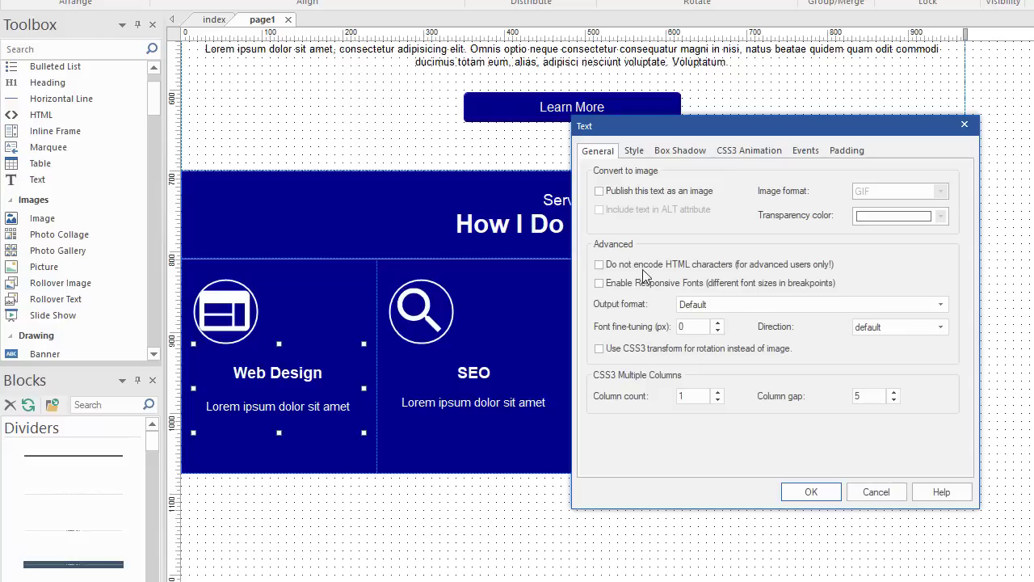
drag(736, 129, 528, 108)
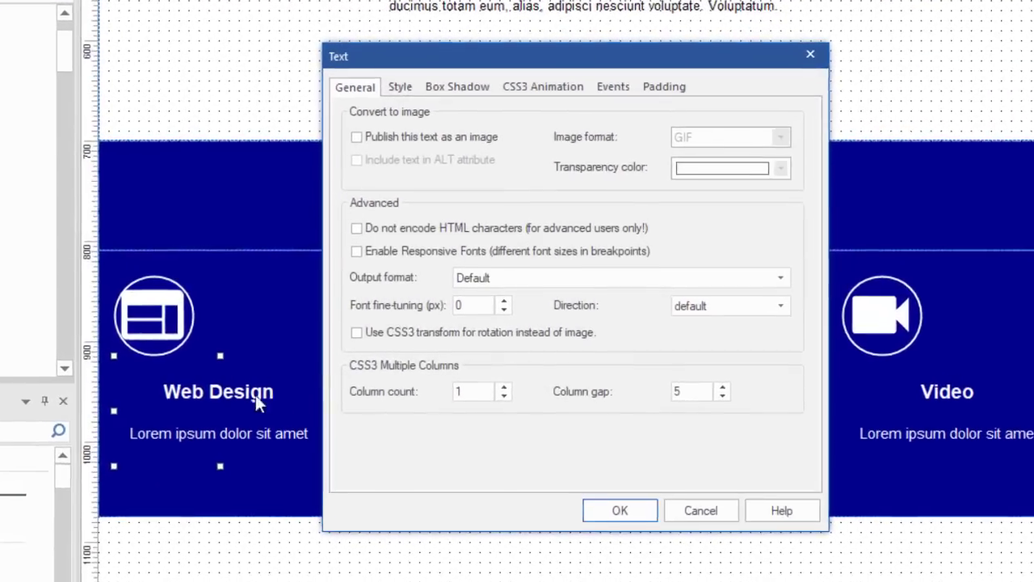
click(684, 58)
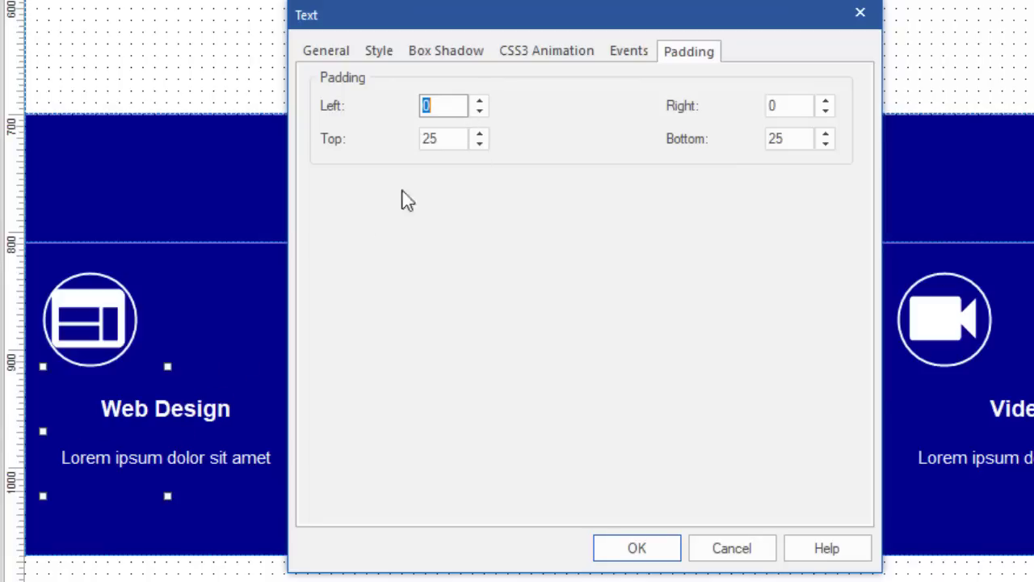
click(636, 548)
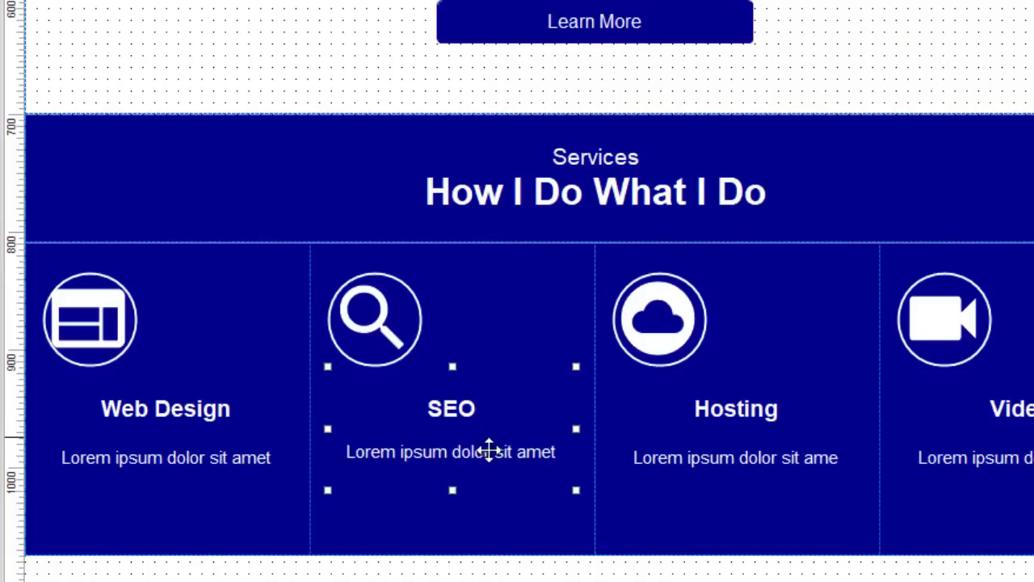
click(711, 415)
click(1027, 440)
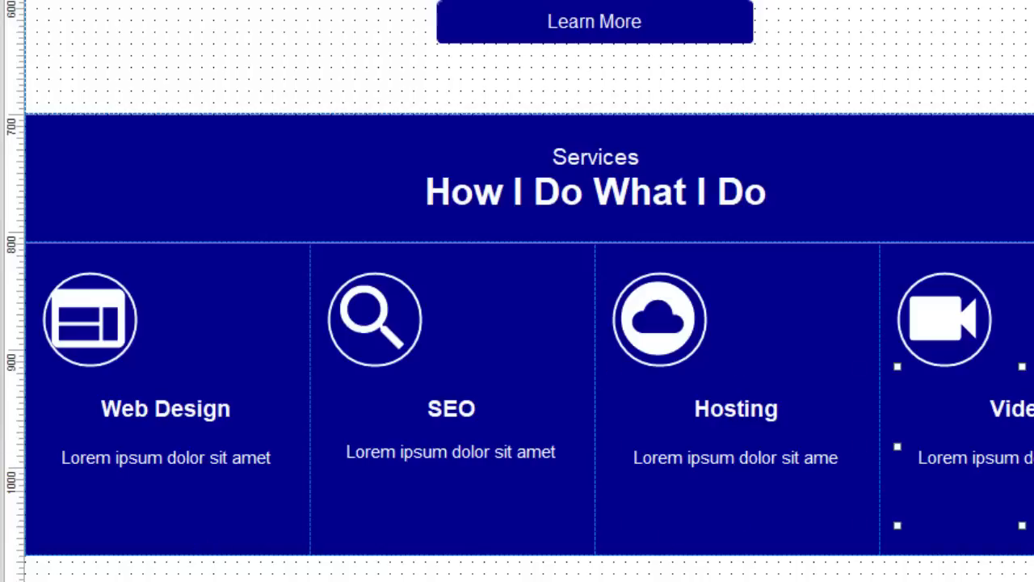
Step: Set the horizontal alignment of the four-column services grid's first column to center
click(184, 575)
double_click(298, 549)
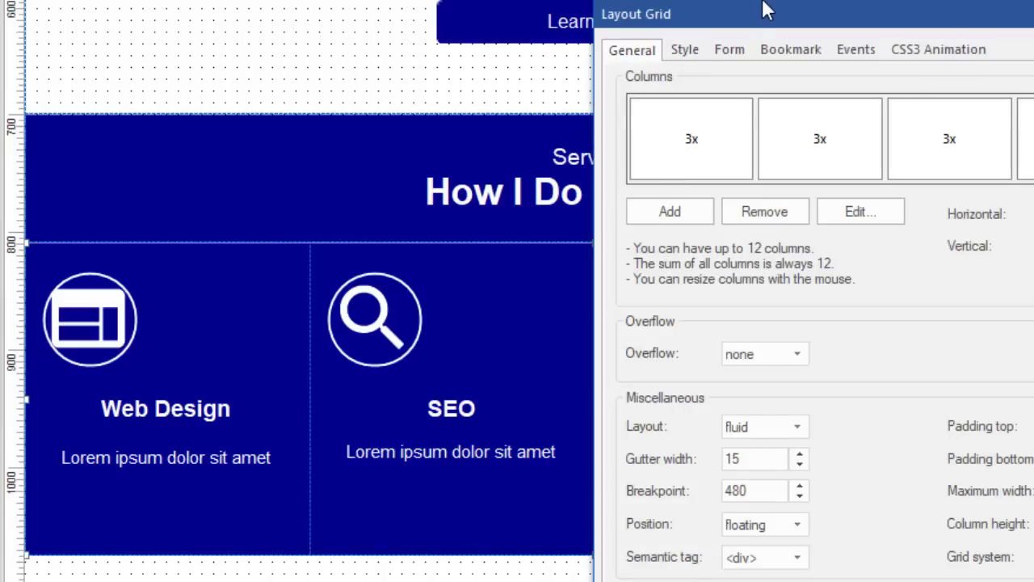
drag(784, 17, 588, 0)
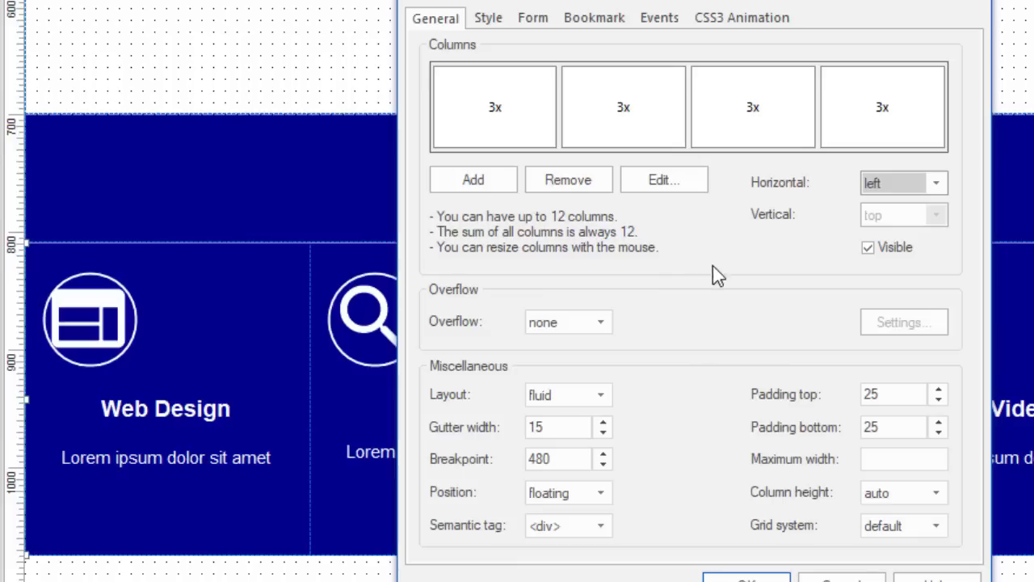
click(523, 133)
click(512, 106)
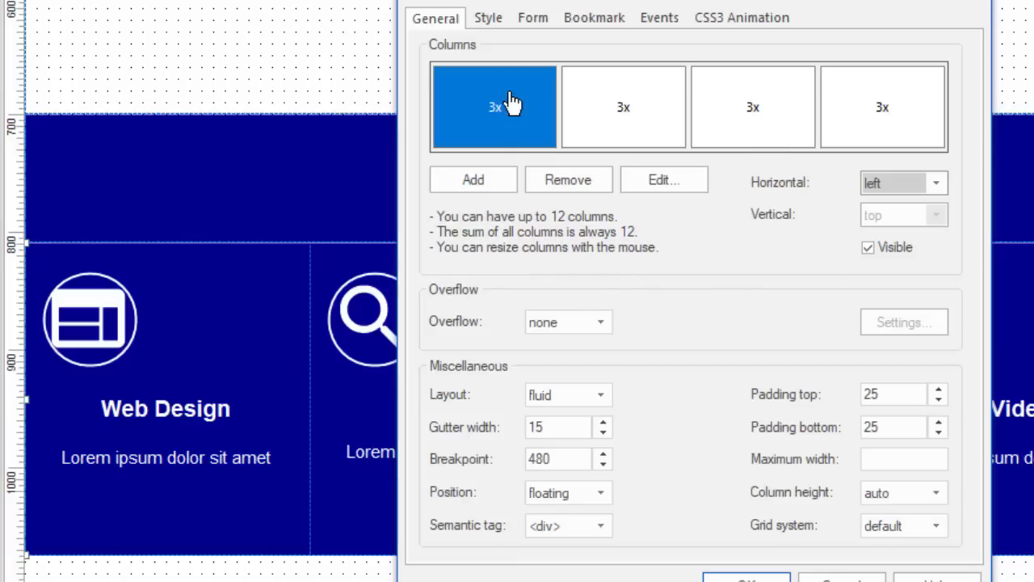
click(941, 184)
click(910, 220)
click(745, 577)
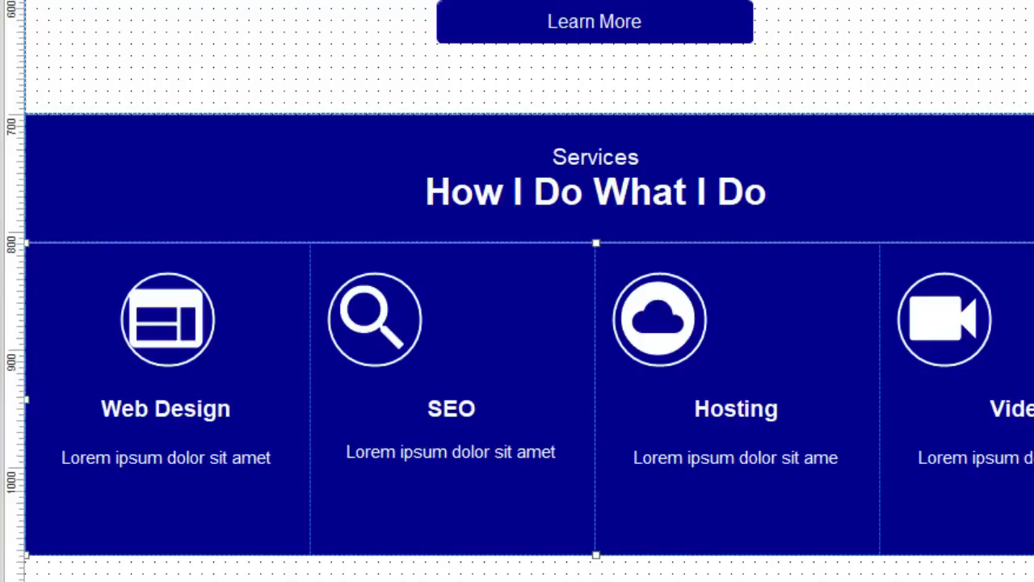
Step: Set the horizontal alignment of the services grid's second, third and fourth columns to center
double_click(1026, 260)
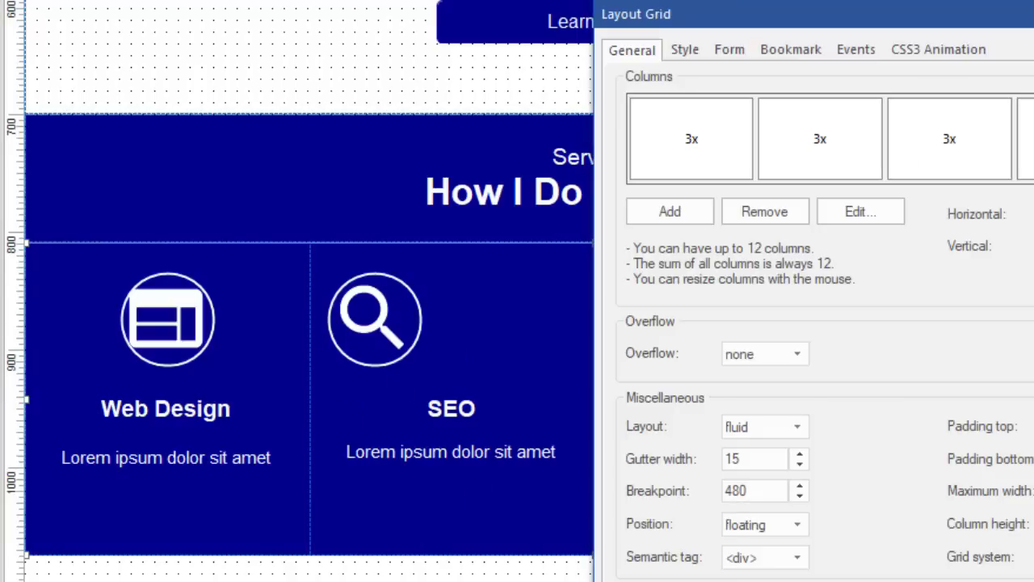
drag(899, 13, 796, 0)
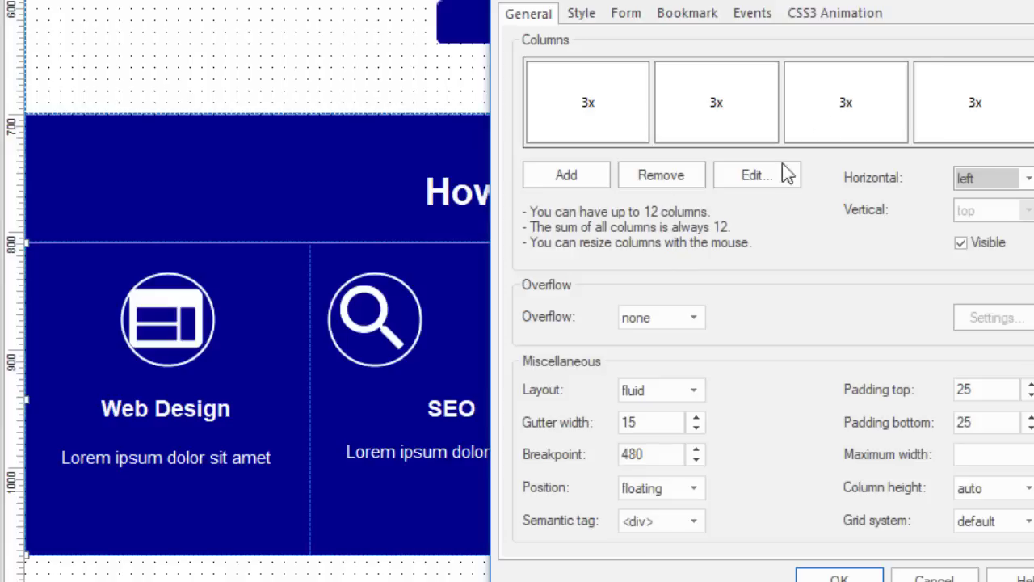
click(590, 111)
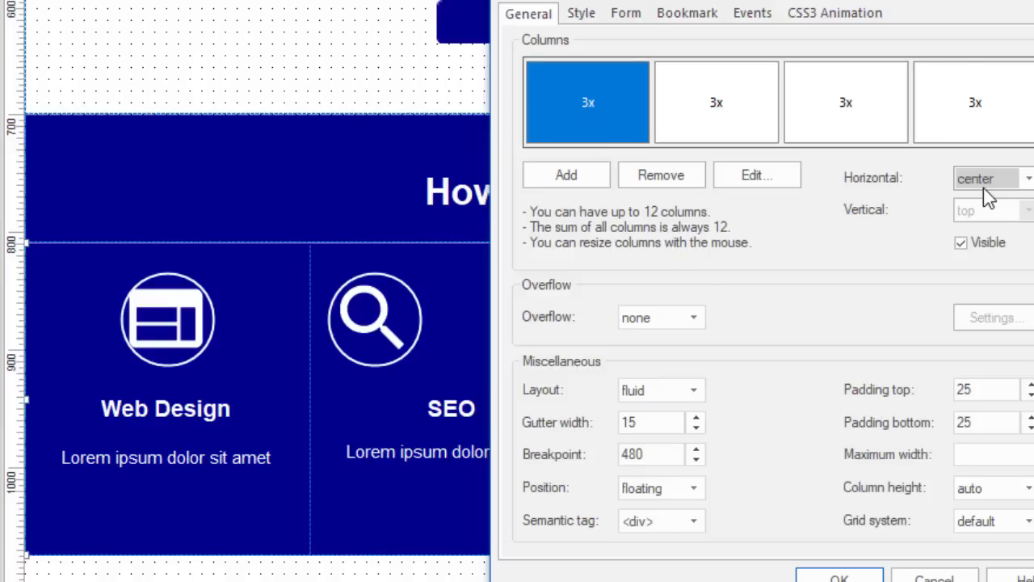
click(751, 93)
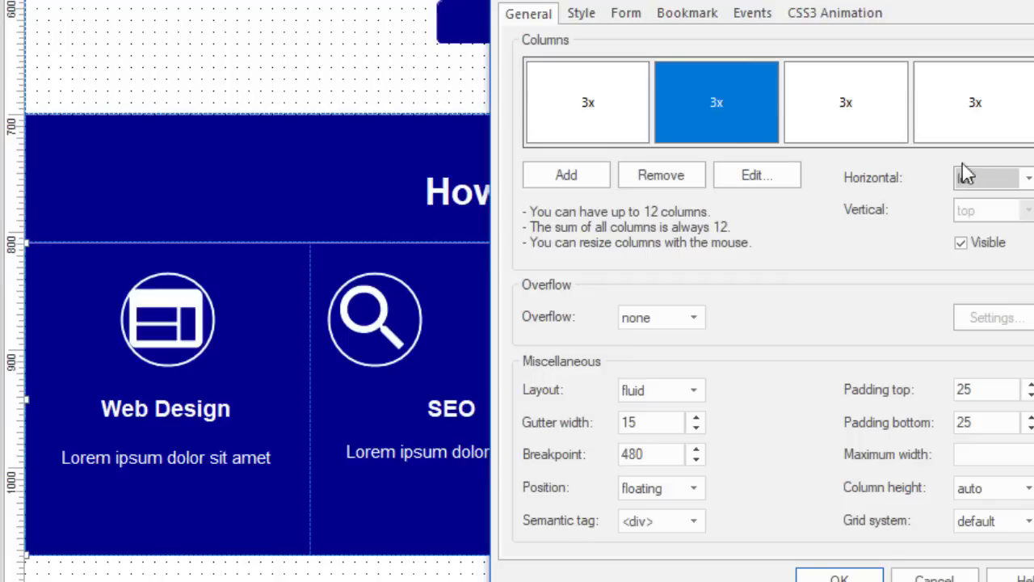
click(883, 104)
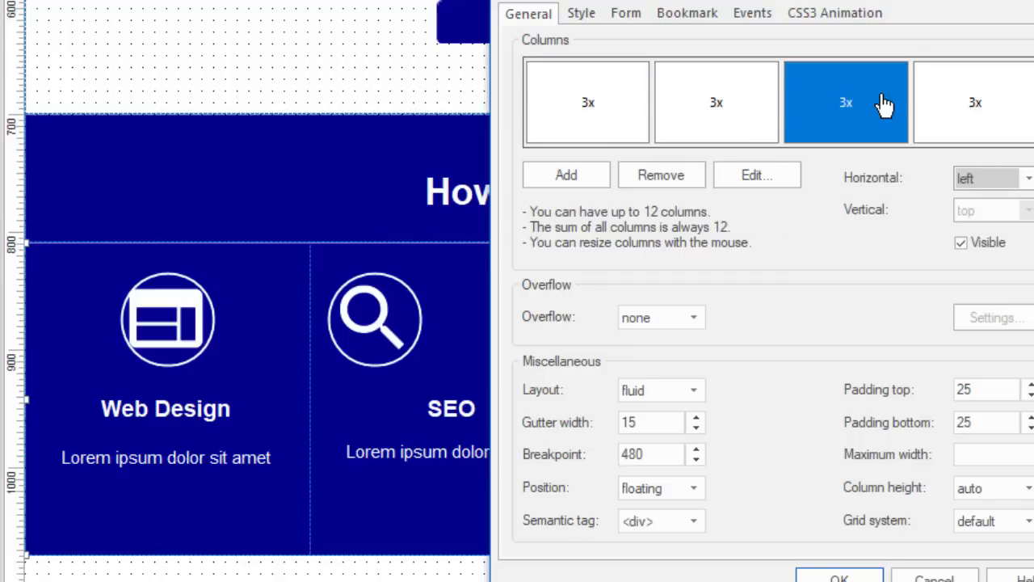
click(1026, 180)
click(1006, 223)
click(975, 108)
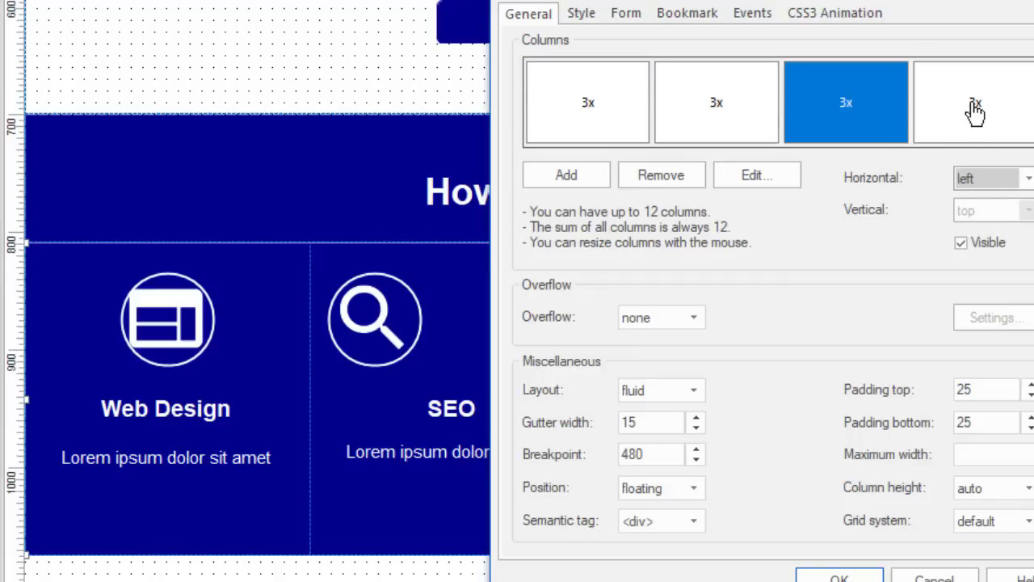
click(1025, 179)
click(1001, 213)
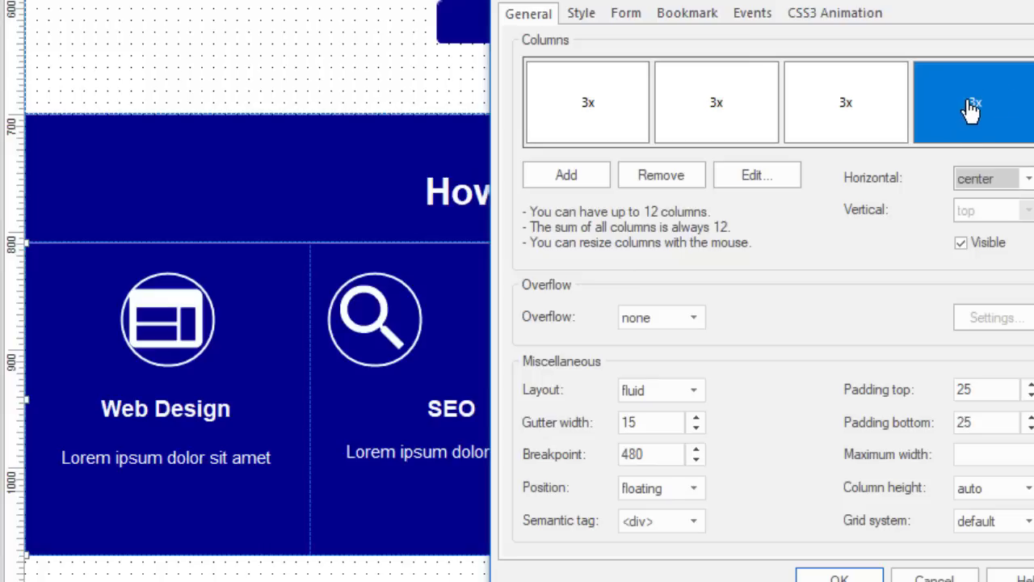
Step: Check the background and padding settings of the services grid's fourth column without changing them
click(766, 176)
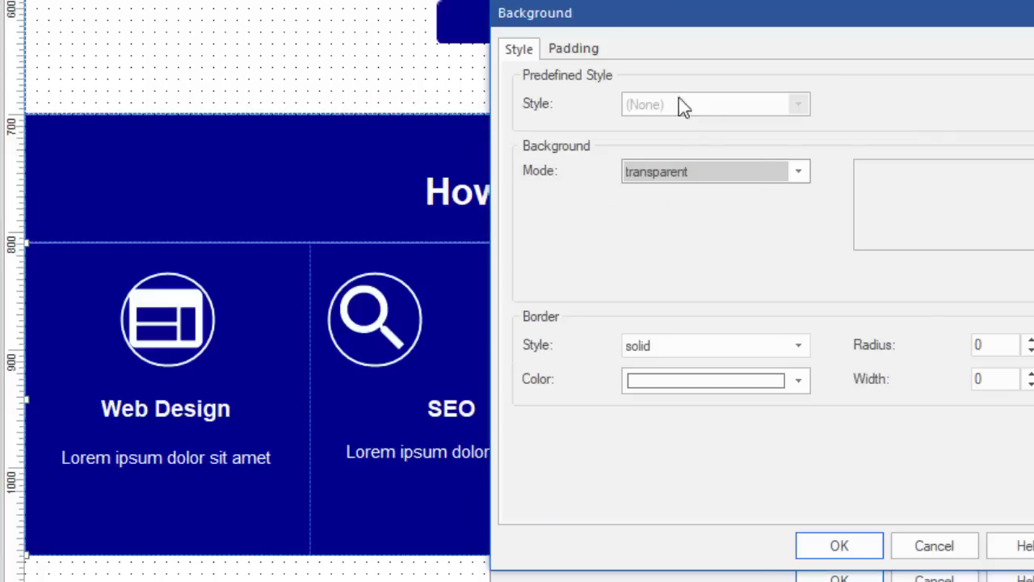
click(575, 49)
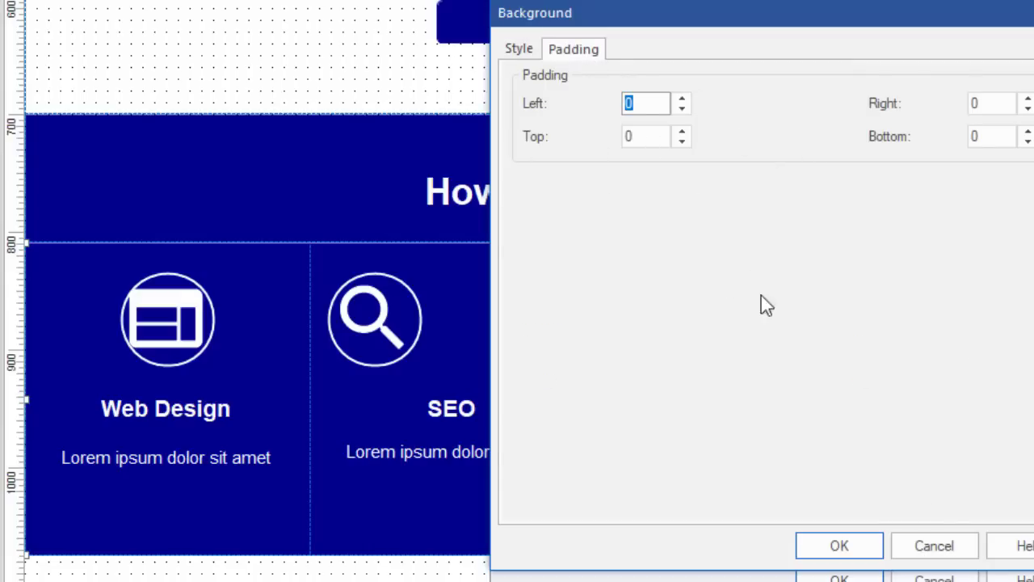
click(943, 552)
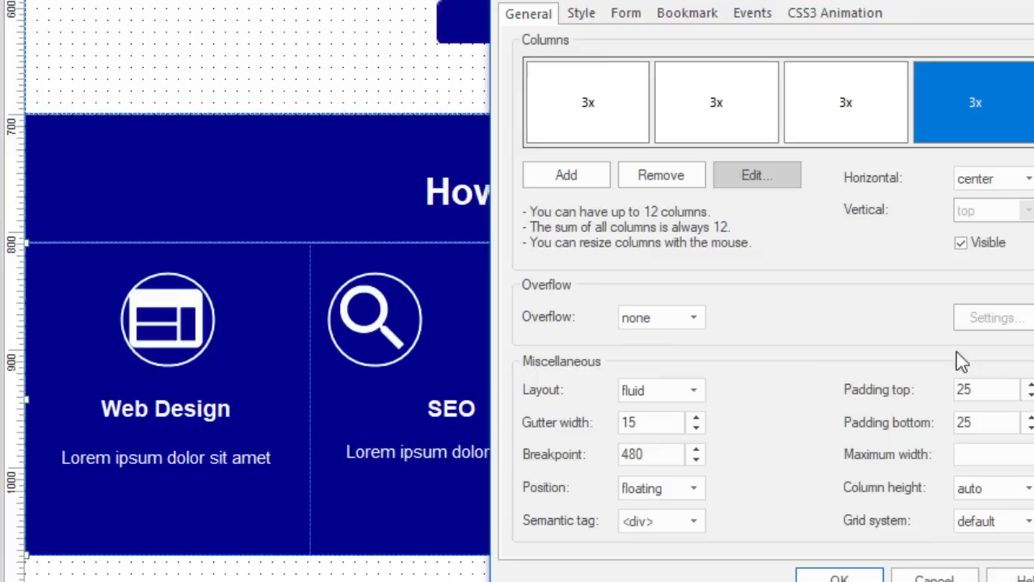
Step: Check the horizontal alignment of all four columns and apply the grid settings
click(841, 113)
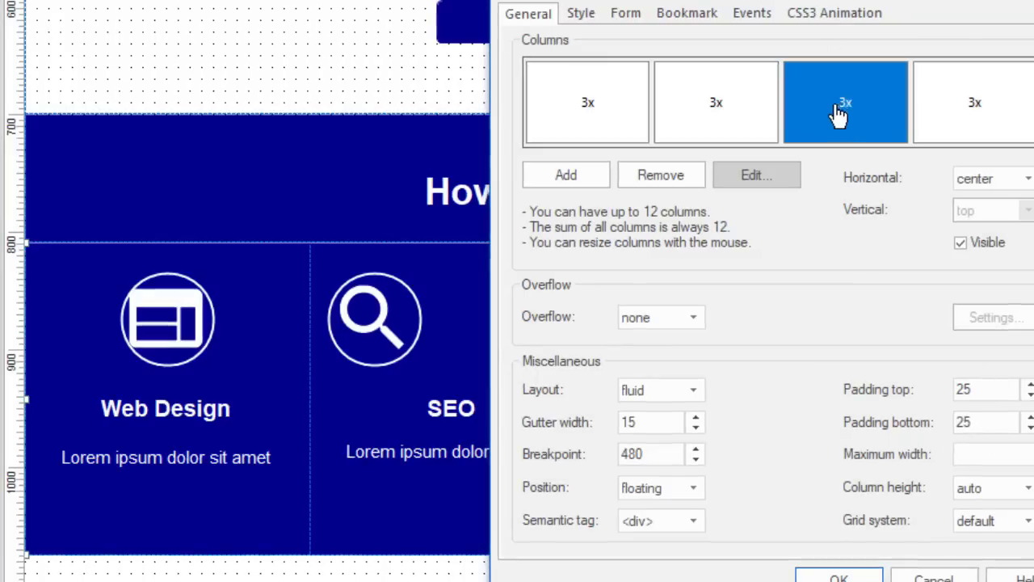
click(719, 105)
click(607, 113)
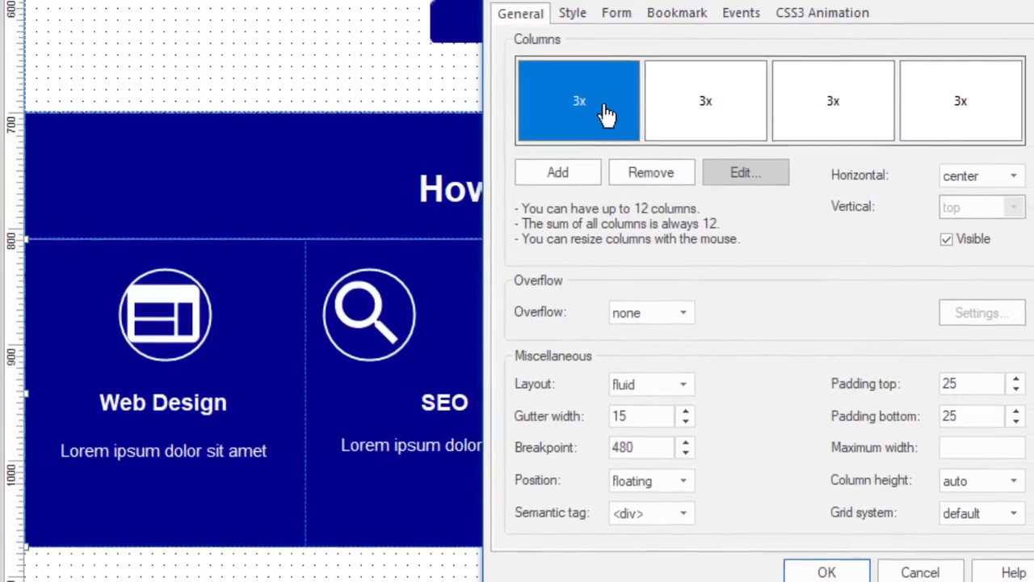
click(718, 101)
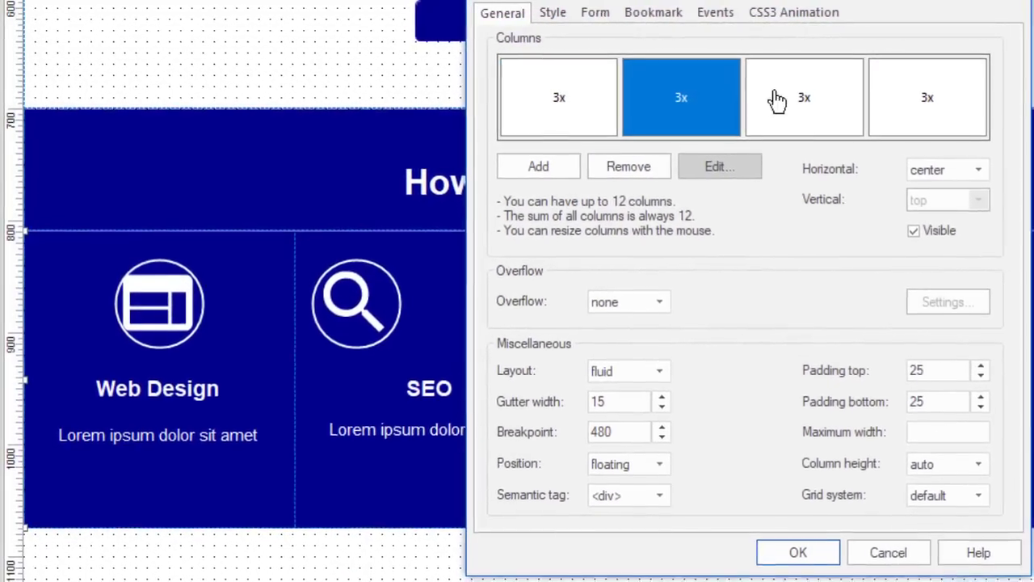
click(777, 100)
click(909, 101)
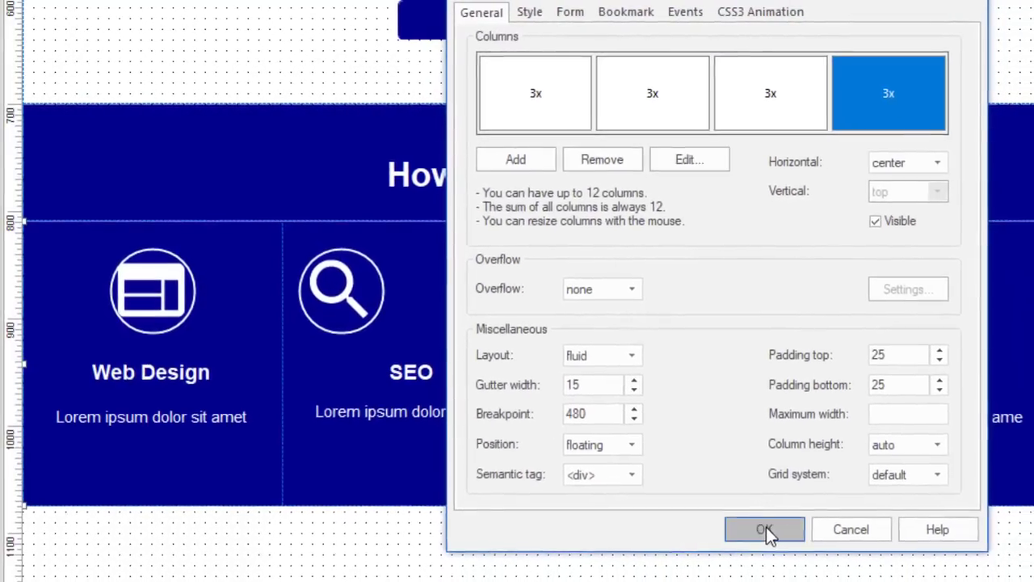
click(765, 529)
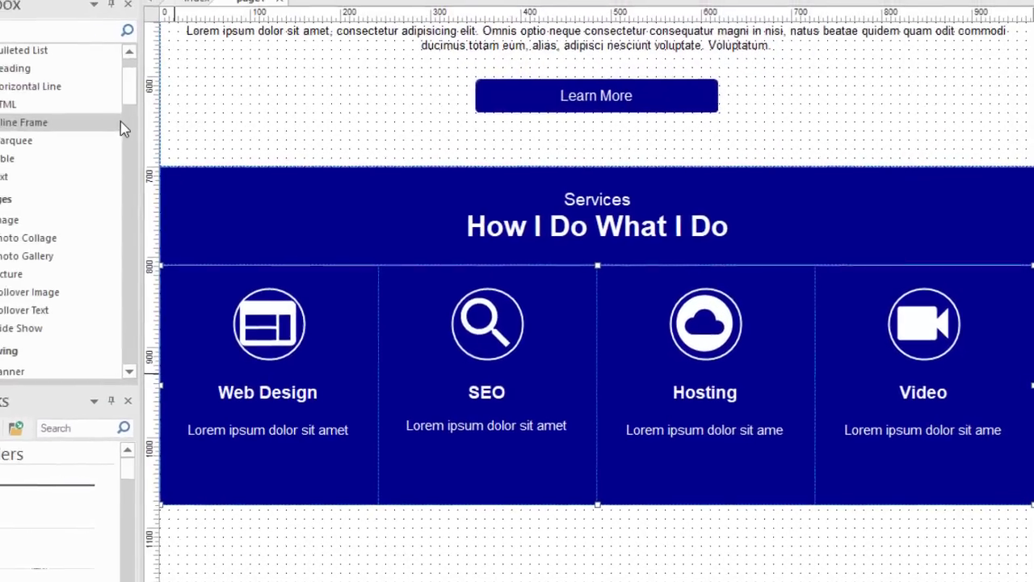
Step: Insert a new layout grid directly below the four-column services grid
drag(153, 97, 154, 185)
click(44, 219)
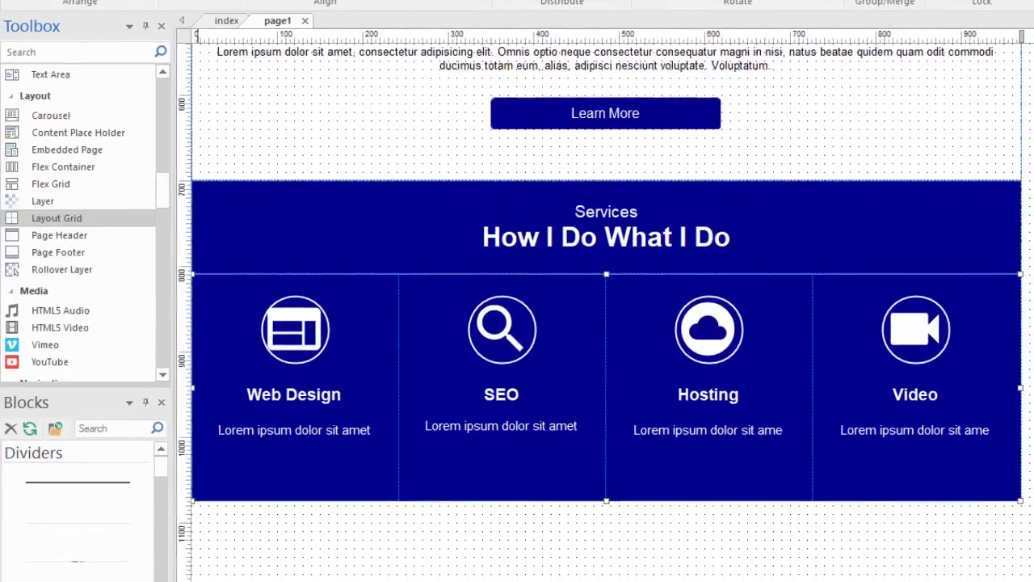
drag(250, 535, 556, 489)
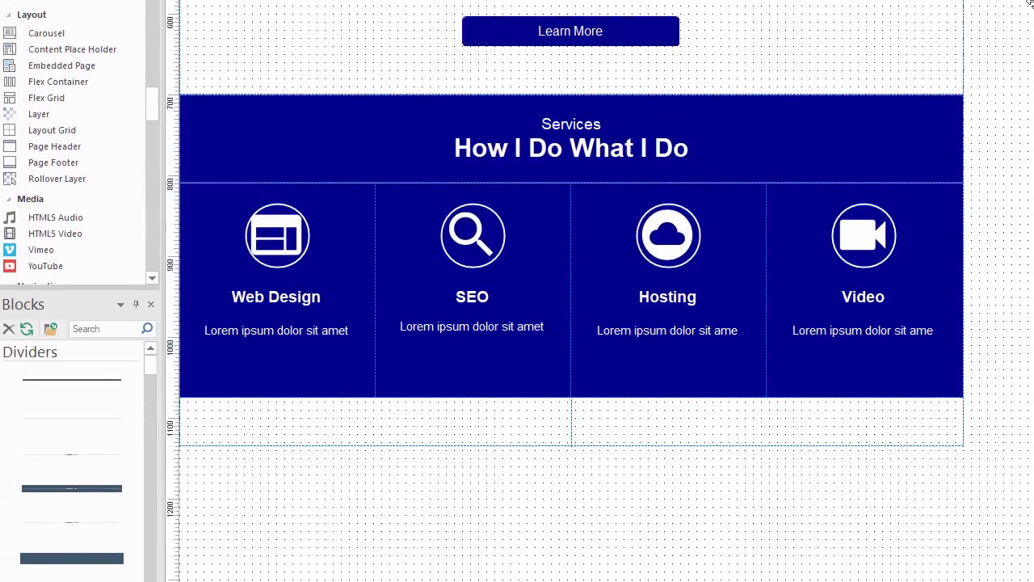
Step: Reduce the new empty grid to a single 12x column by removing its second column
double_click(600, 507)
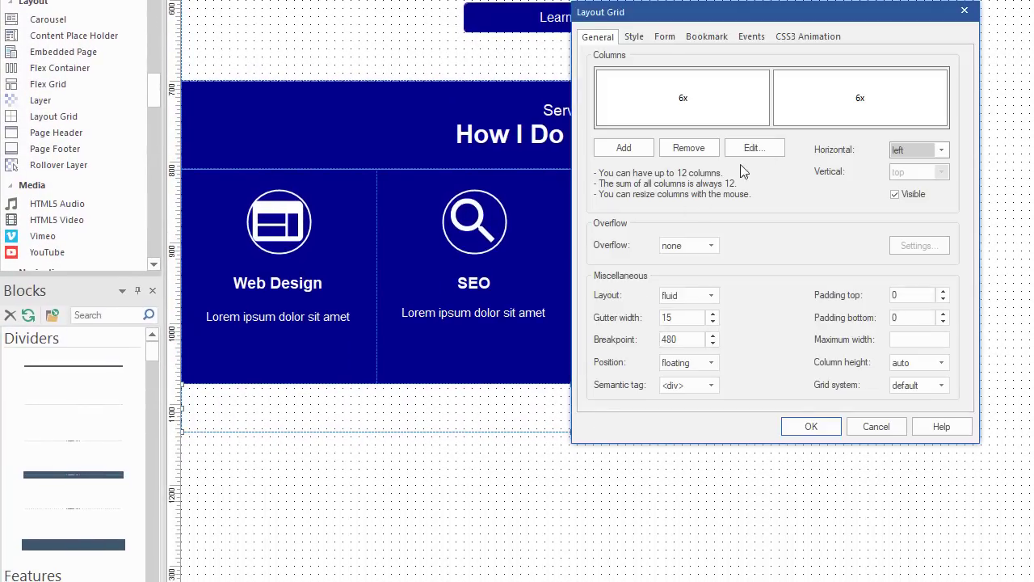
click(808, 109)
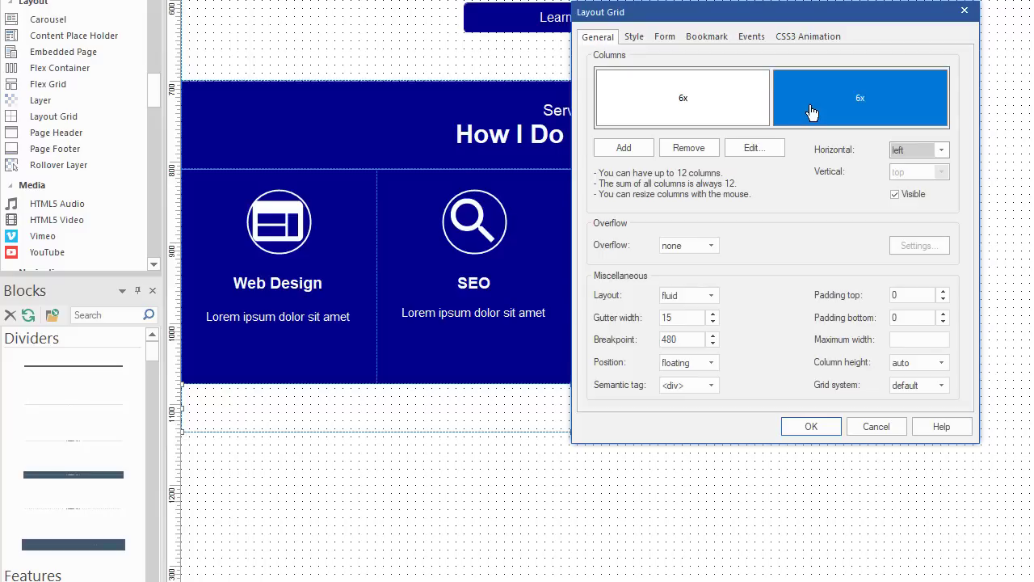
click(677, 147)
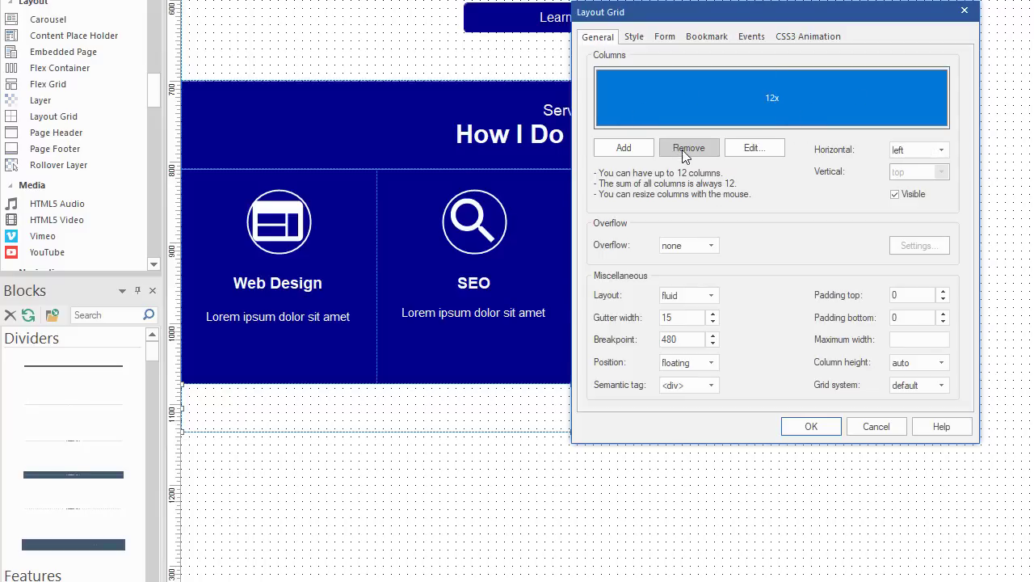
click(810, 427)
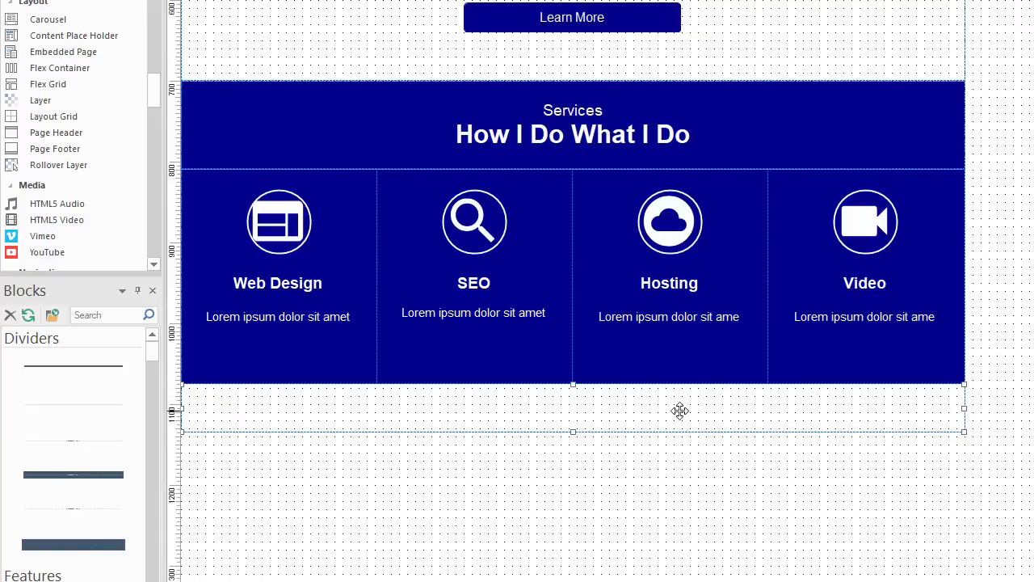
Step: Set the background mode of the empty single-column grid below the services section to image
scroll(960, 350, up, 5)
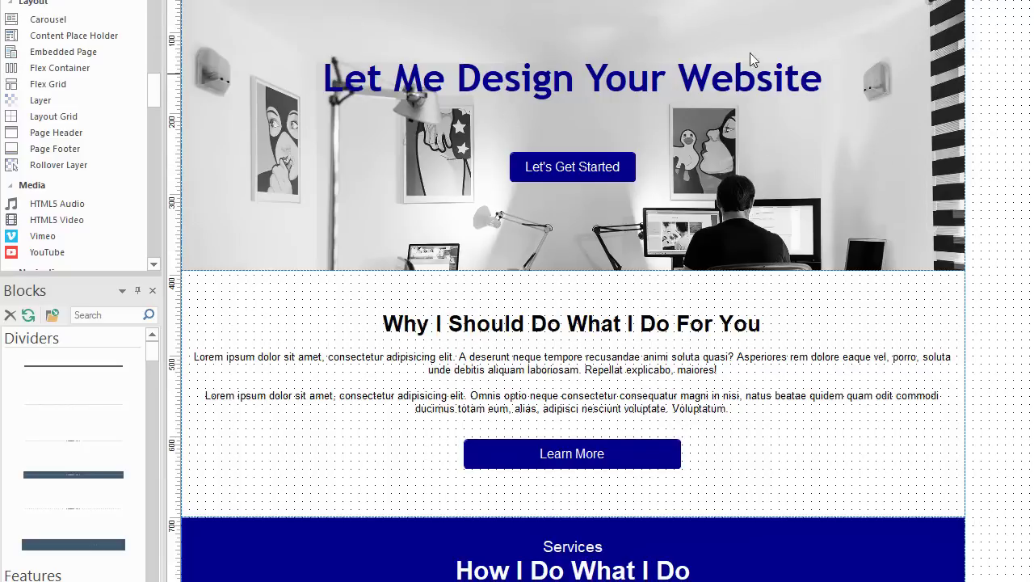
scroll(573, 291, down, 8)
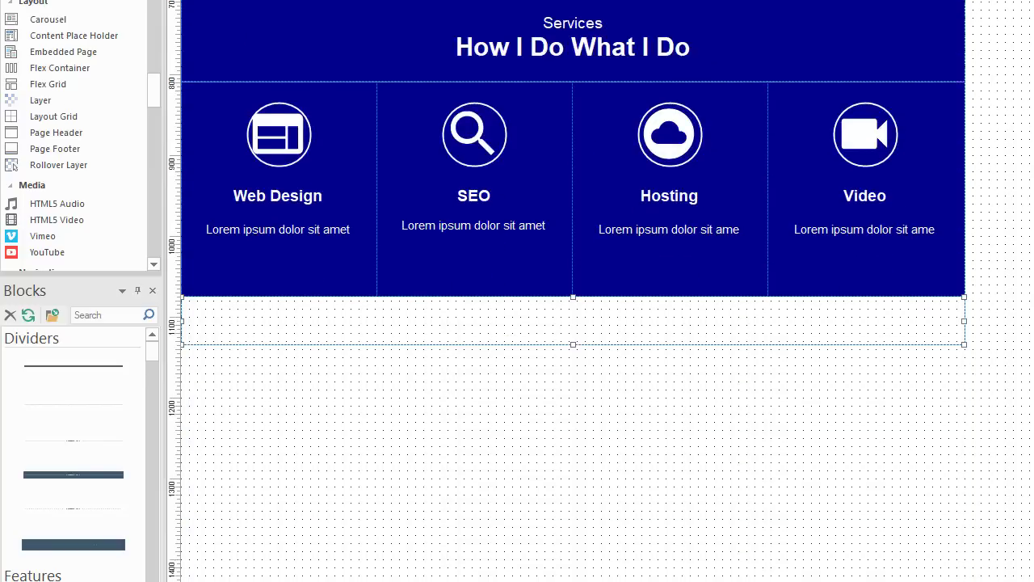
scroll(573, 290, up, 1)
scroll(573, 291, down, 1)
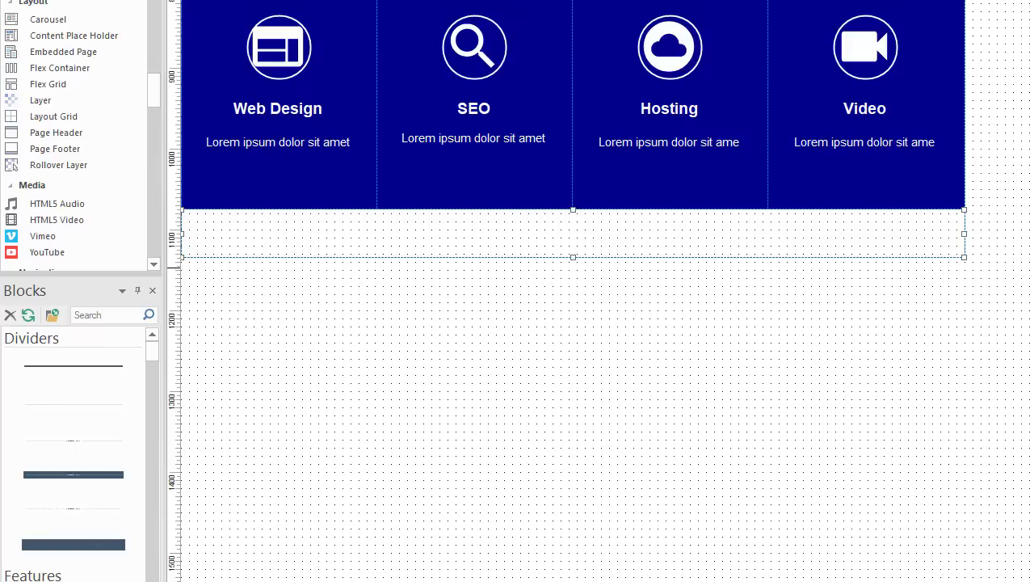
double_click(856, 244)
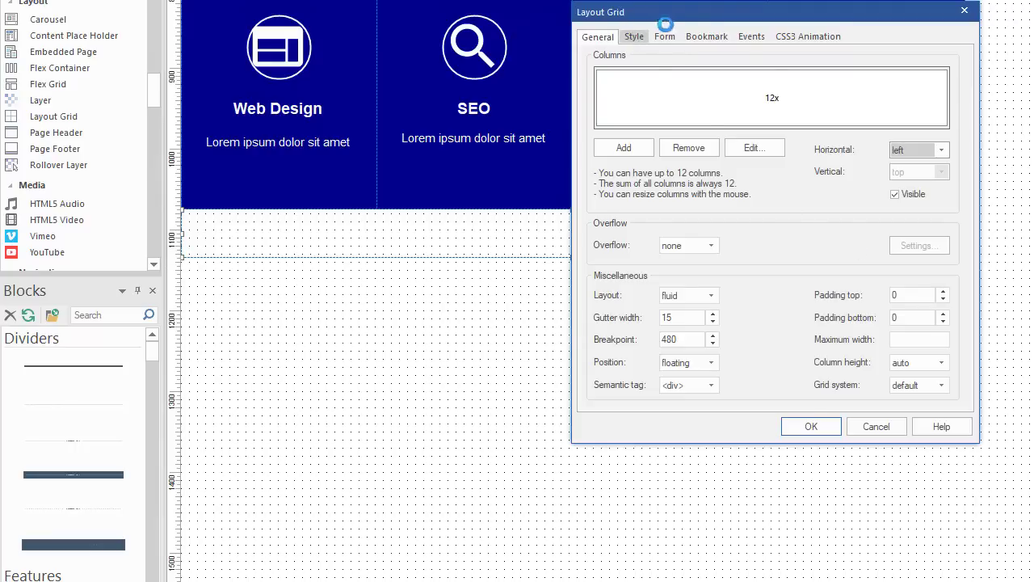
click(634, 37)
drag(674, 16, 576, 0)
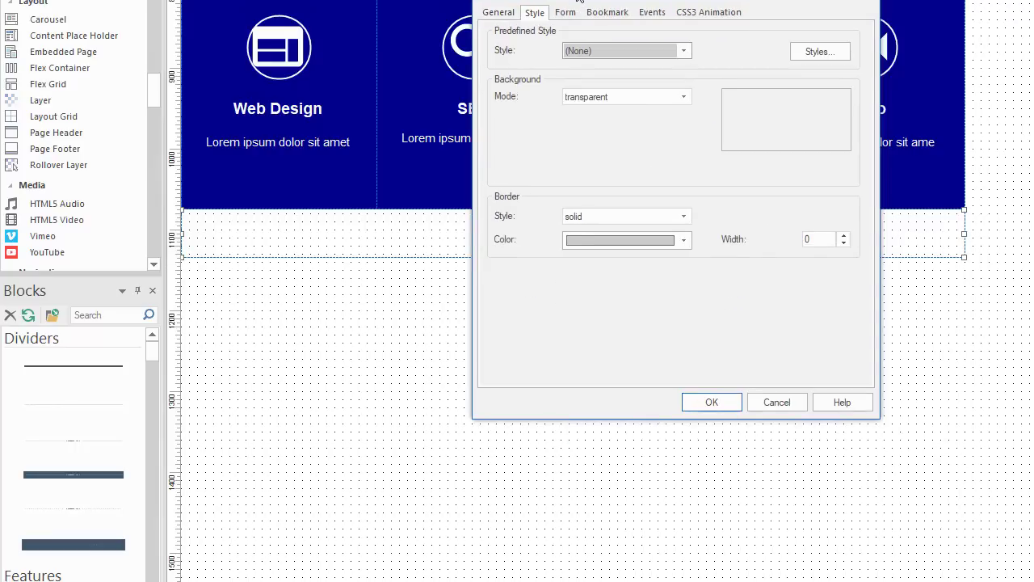
click(681, 96)
click(575, 133)
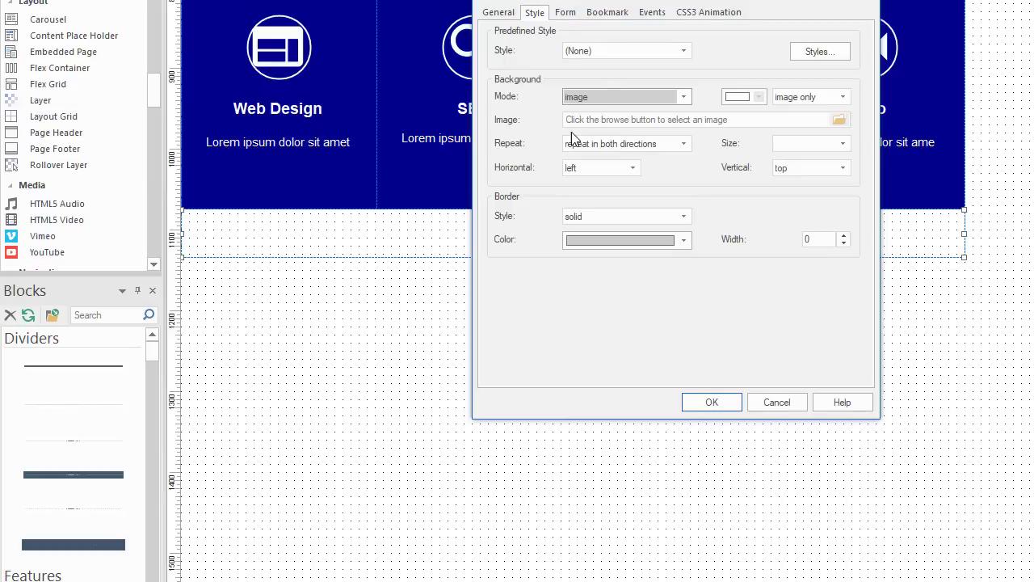
Step: Choose web-1012469_1920 from the Downloads folder as the single-column grid's background image and apply it
click(839, 119)
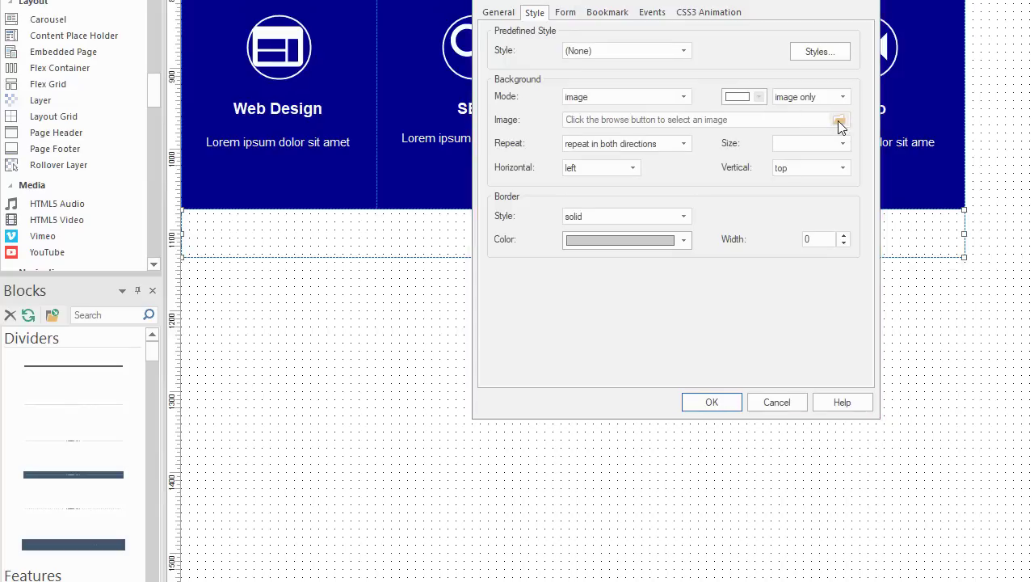
scroll(505, 121, down, 5)
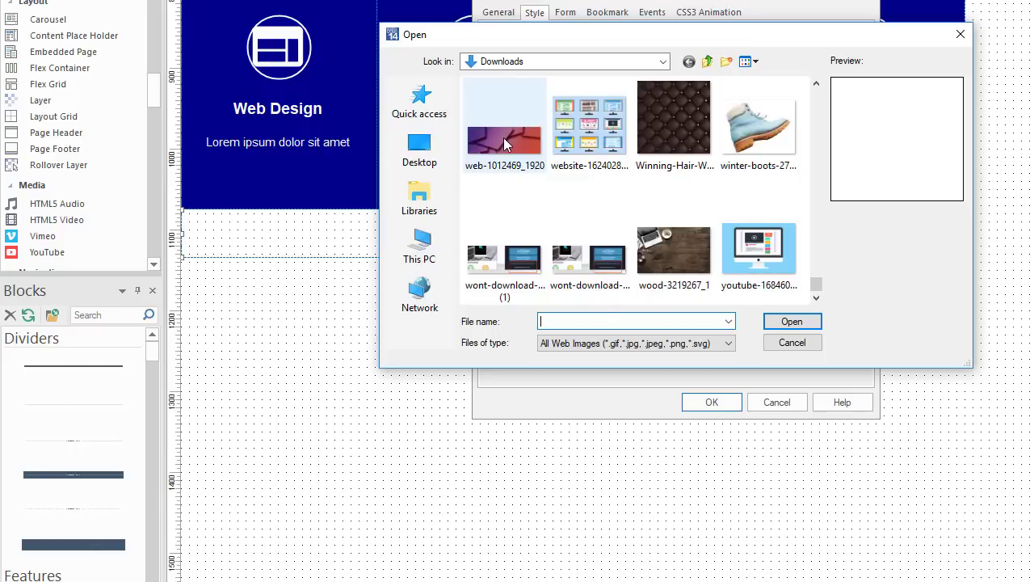
click(504, 137)
click(791, 322)
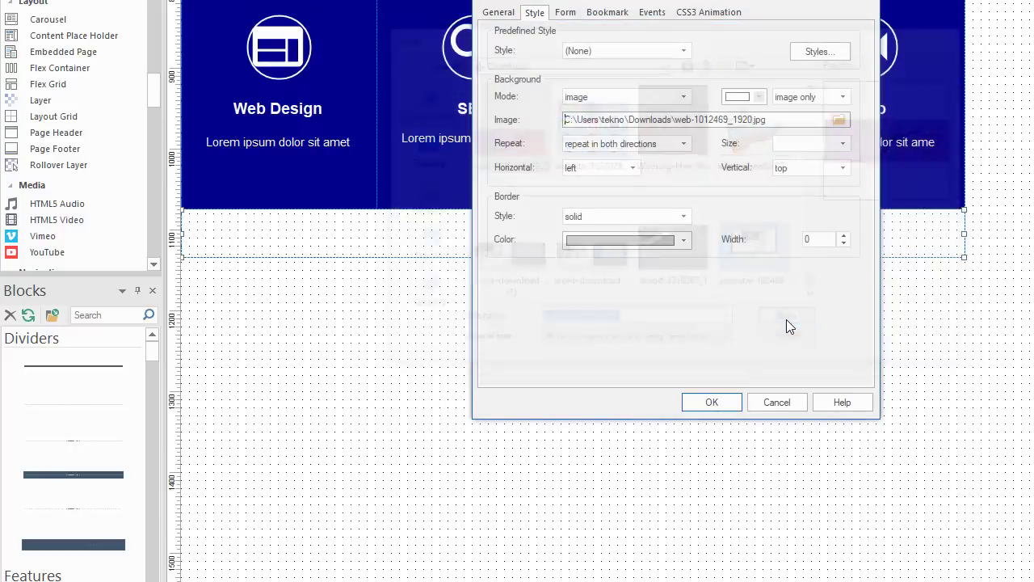
click(712, 403)
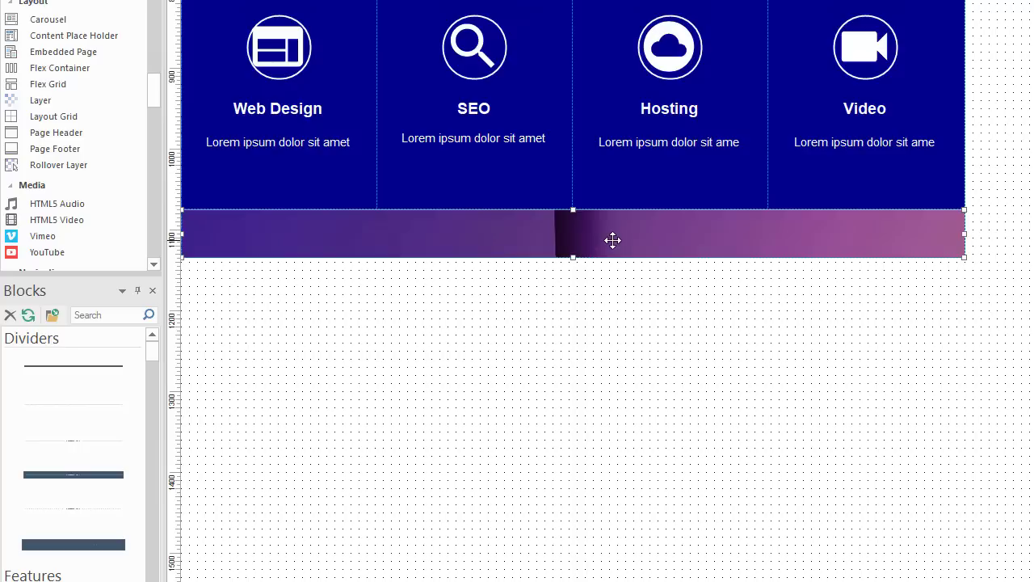
Step: Paste the "I Also Fix Broken Websites" heading and "Help..My Website is Ugly" button and place them in the image-background grid, heading above button
click(579, 389)
key(ctrl+v)
drag(812, 410, 575, 421)
drag(684, 387, 554, 233)
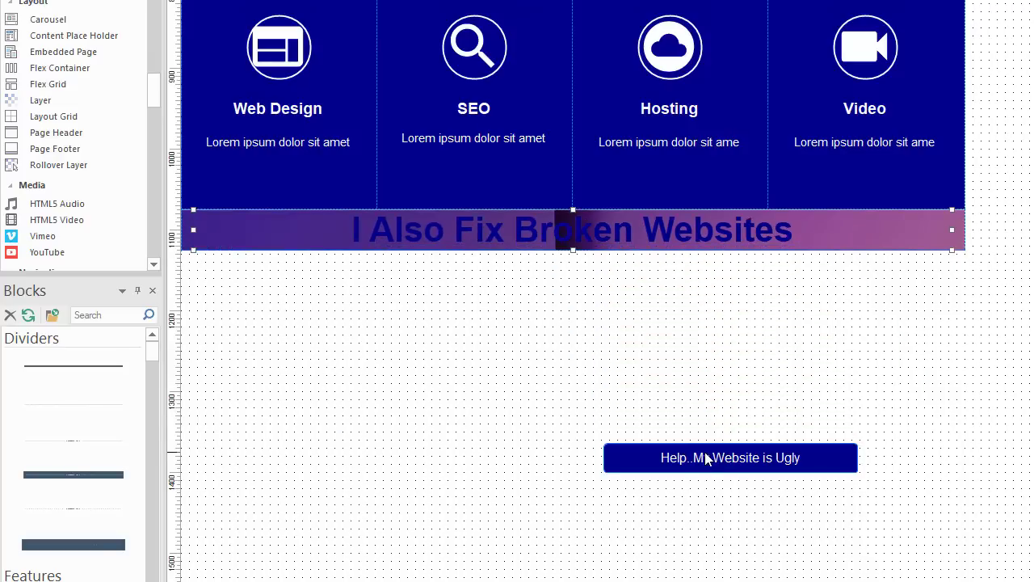
drag(705, 457, 592, 225)
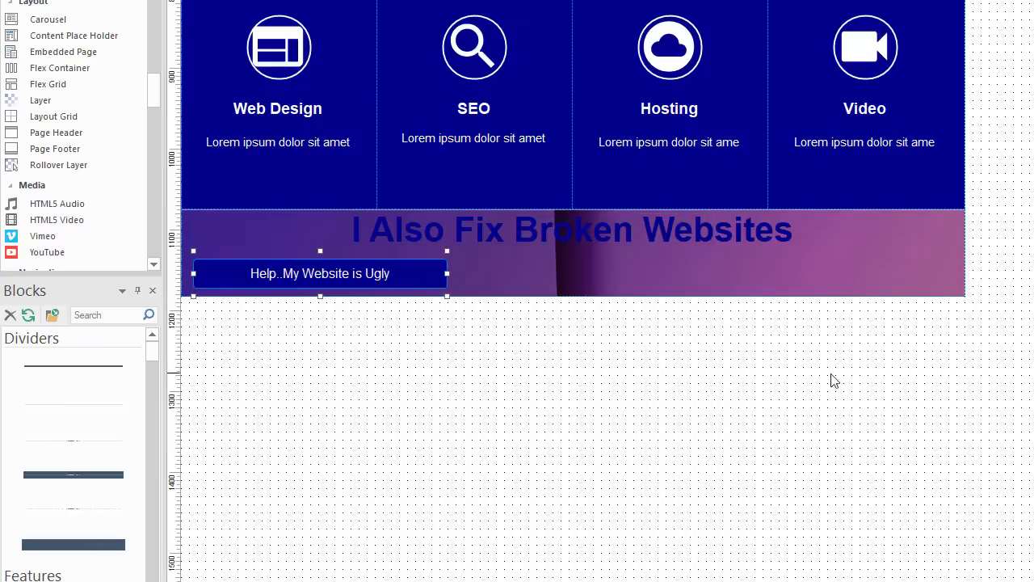
Step: Set the horizontal alignment of the image-background grid's column to center and apply it
click(961, 259)
double_click(958, 256)
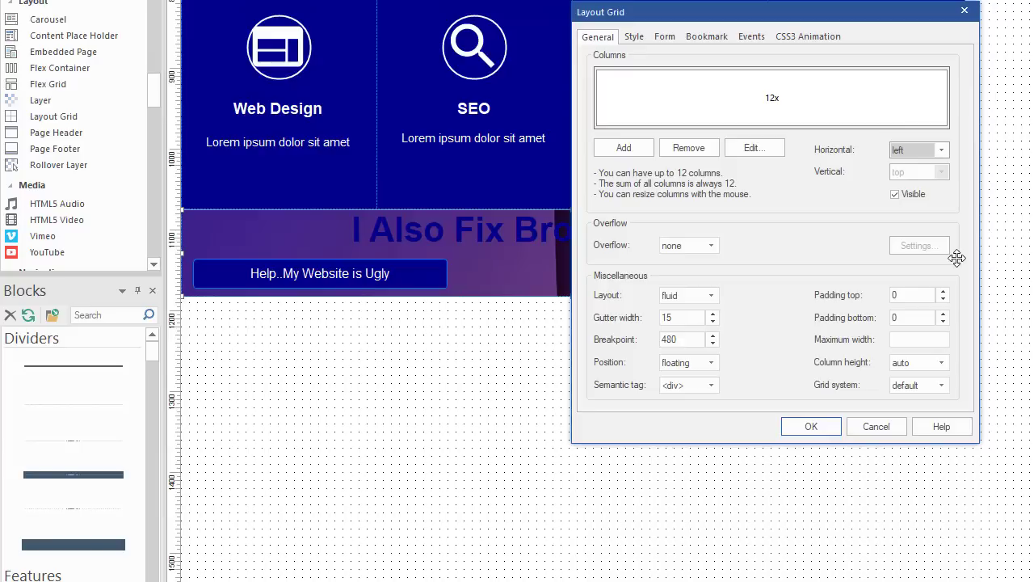
click(941, 151)
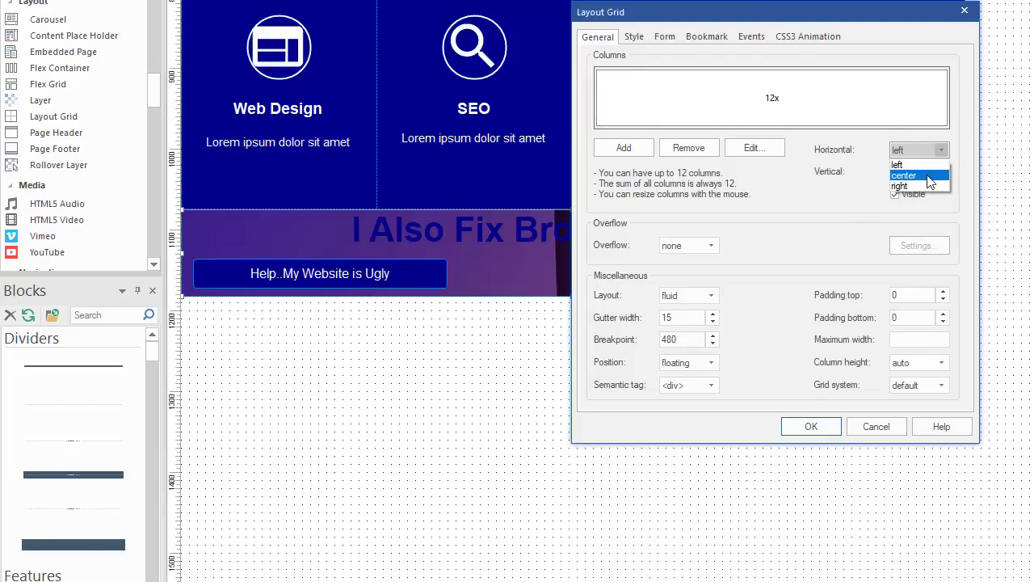
click(931, 175)
click(810, 425)
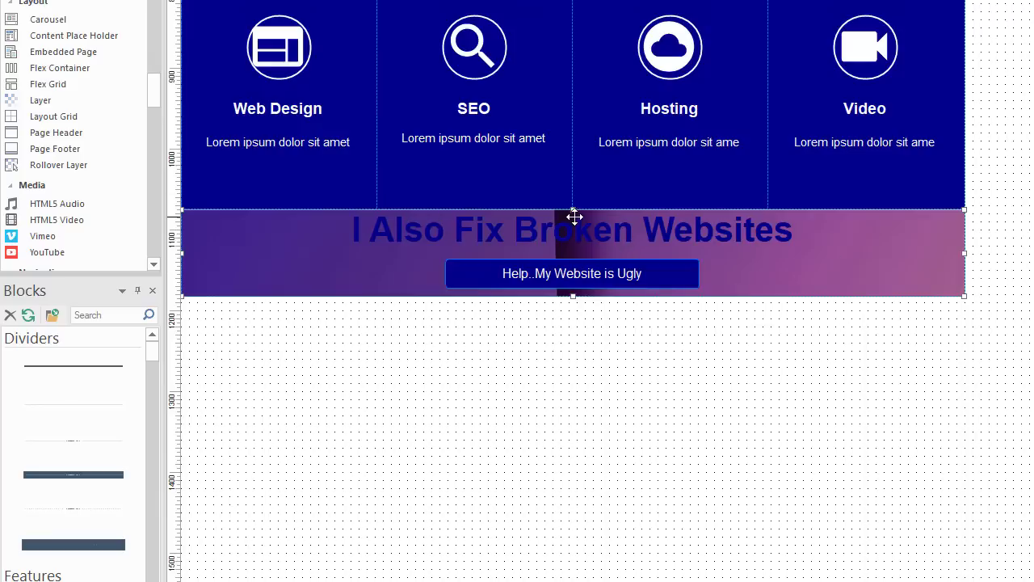
Step: Set the image-background grid's top and bottom padding to 50 each and apply the change
double_click(956, 273)
double_click(909, 295)
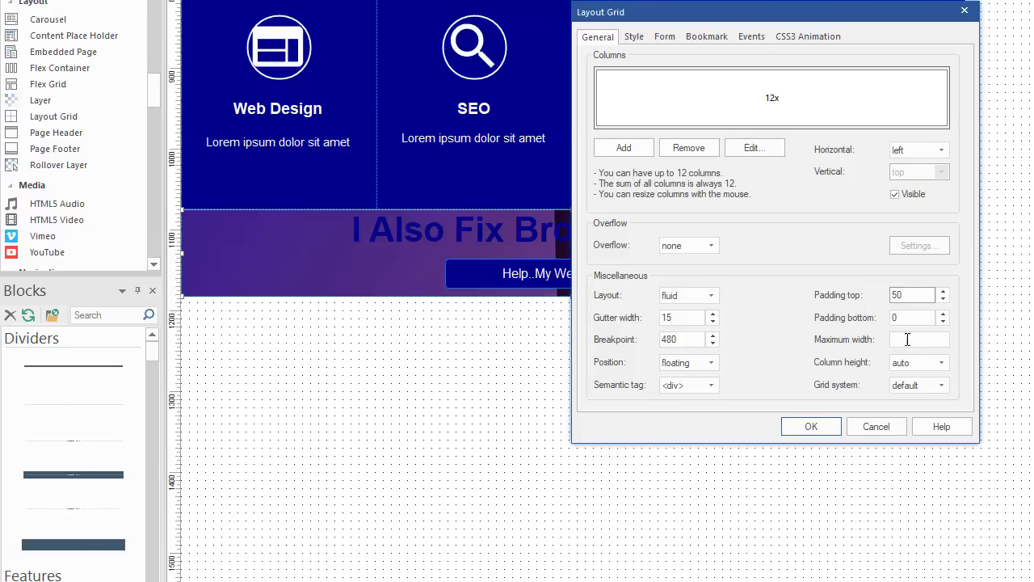
double_click(893, 316)
text(50)
click(816, 423)
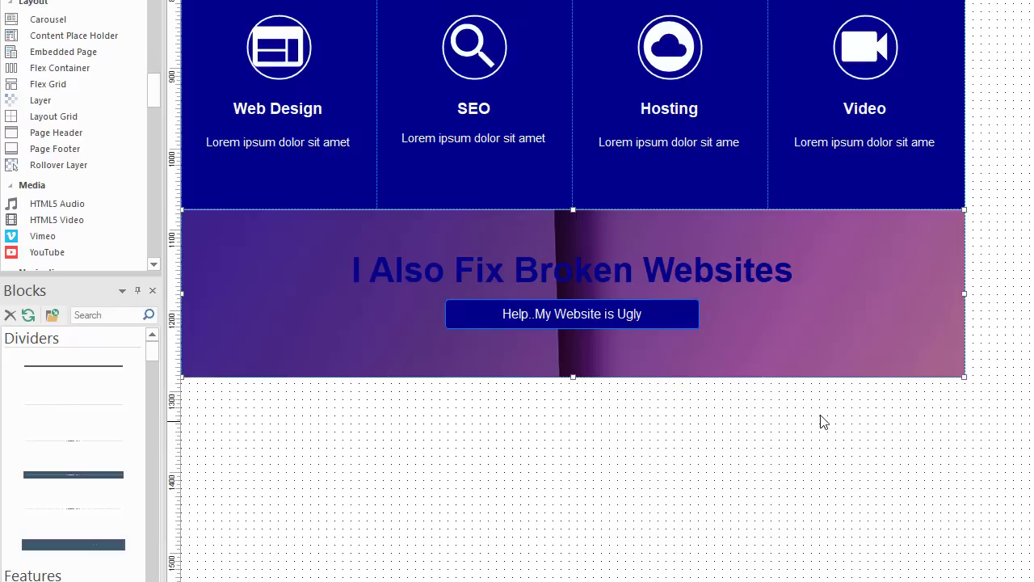
Step: Set the column height of the image-background grid to 50vh and apply it
click(1030, 263)
double_click(910, 233)
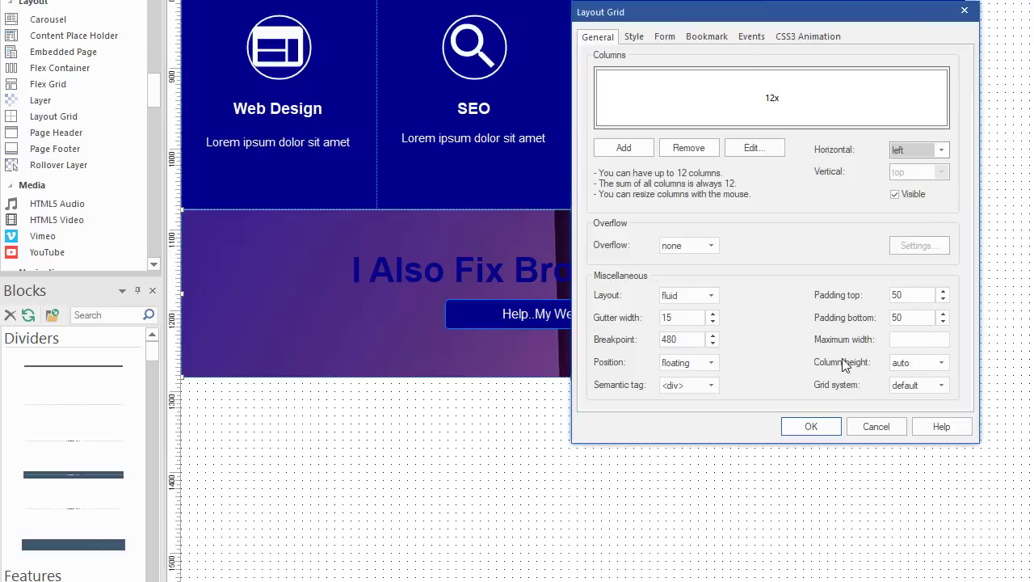
click(942, 365)
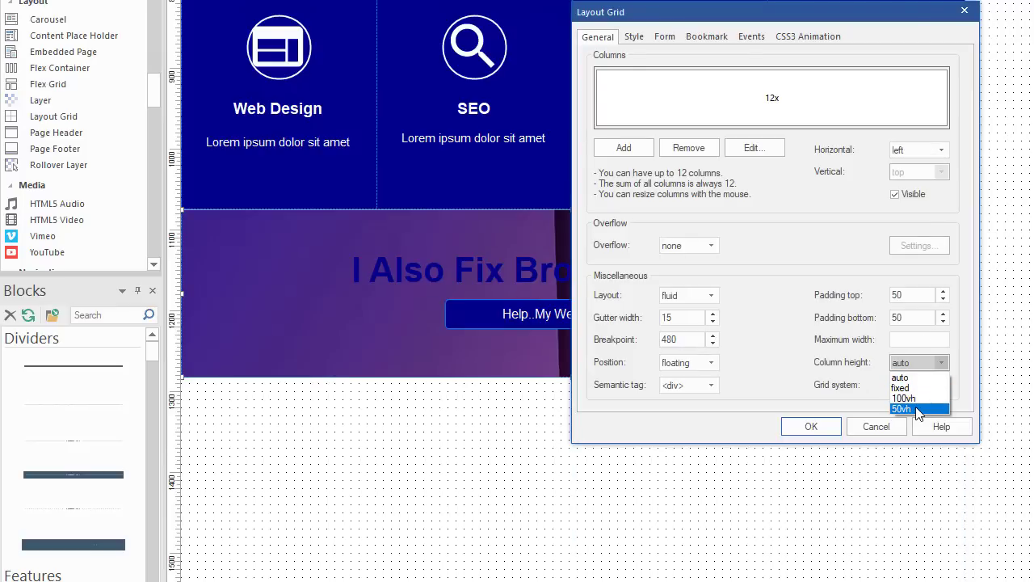
click(918, 410)
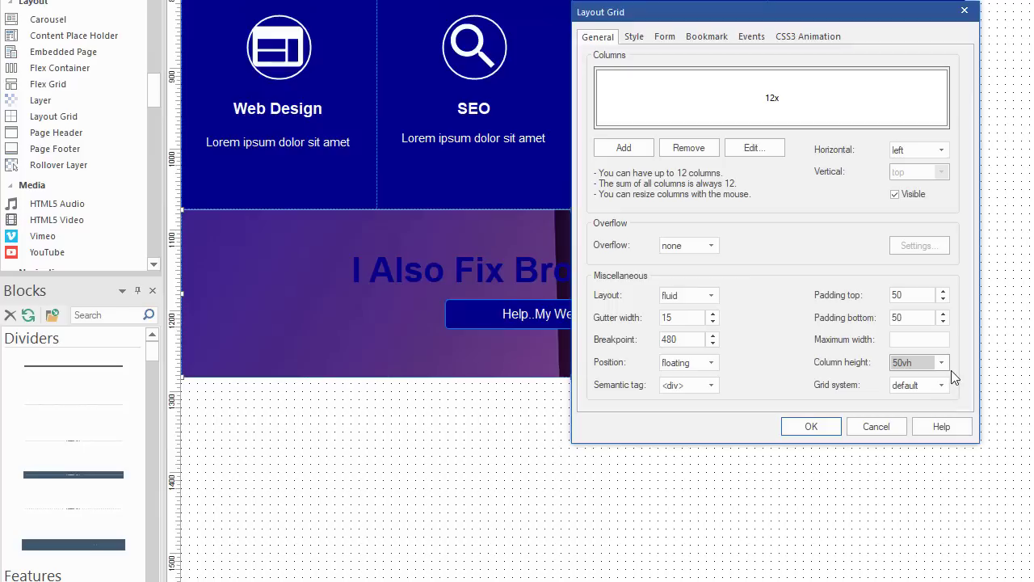
click(827, 429)
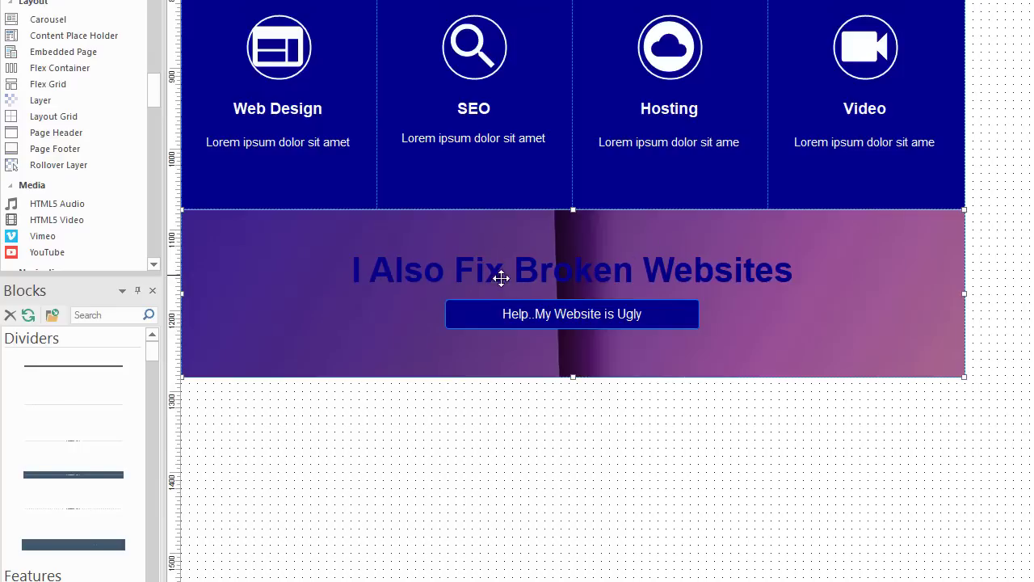
Step: Change the background option of the "I Also Fix Broken Websites" grid to image + overlay, keeping the image mode
scroll(693, 232, up, 2)
scroll(592, 208, down, 1)
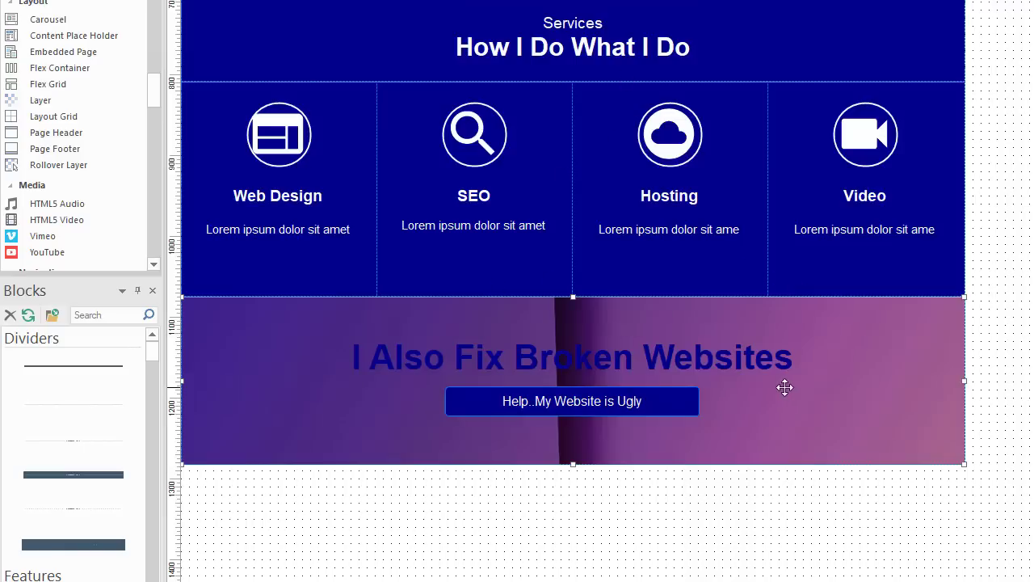
scroll(937, 285, down, 1)
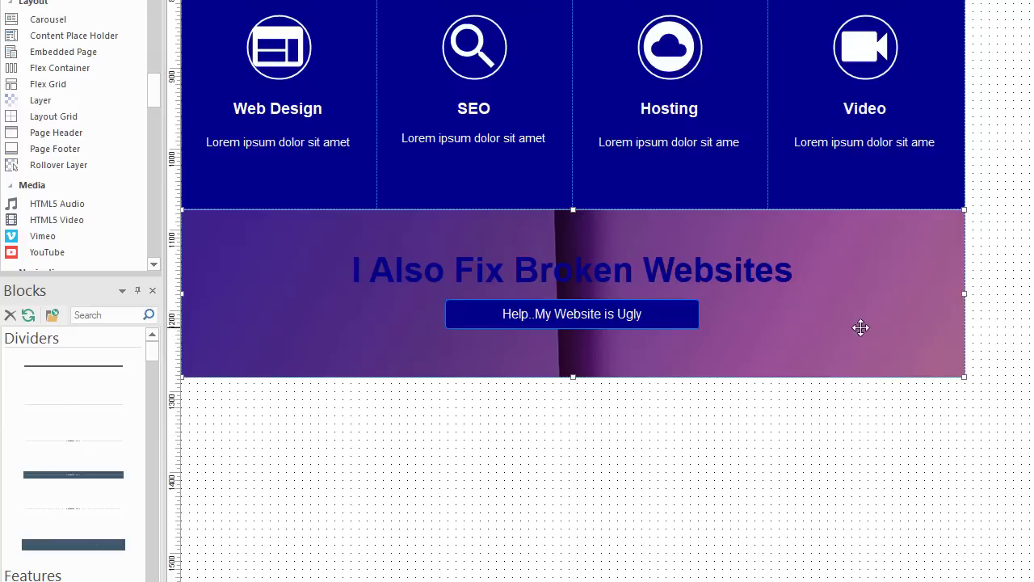
double_click(902, 363)
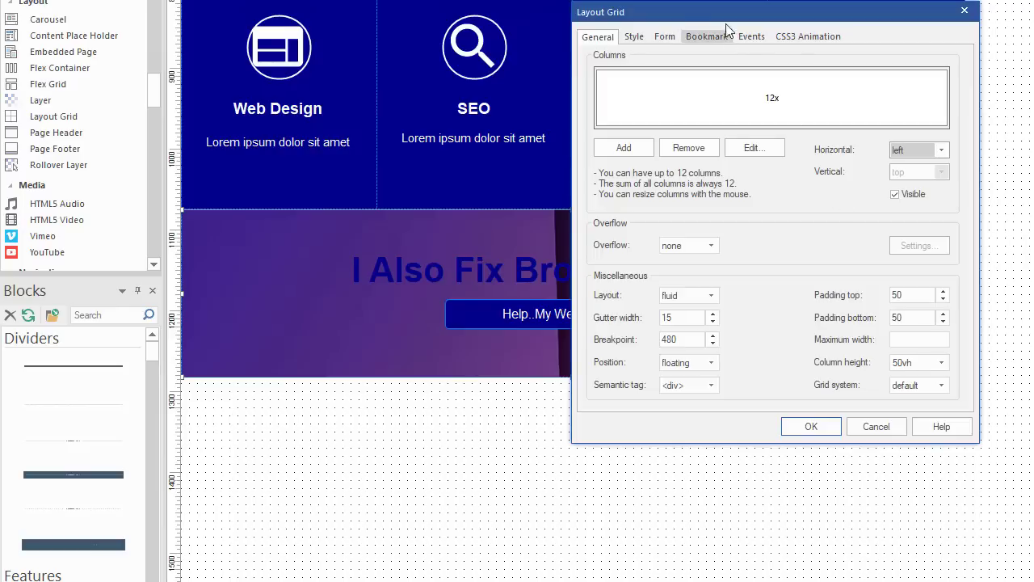
drag(709, 10, 674, 0)
click(602, 26)
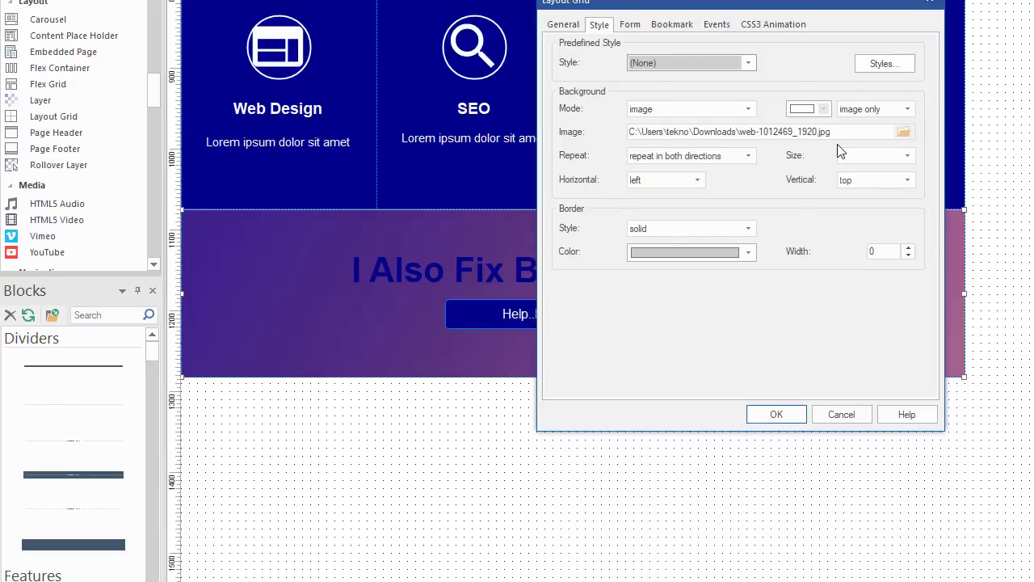
click(747, 110)
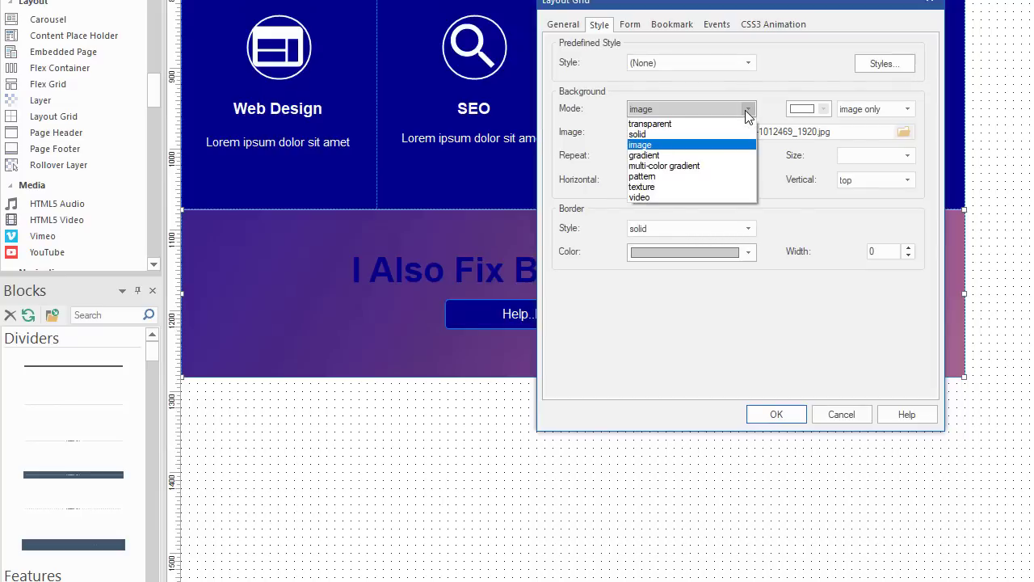
click(740, 82)
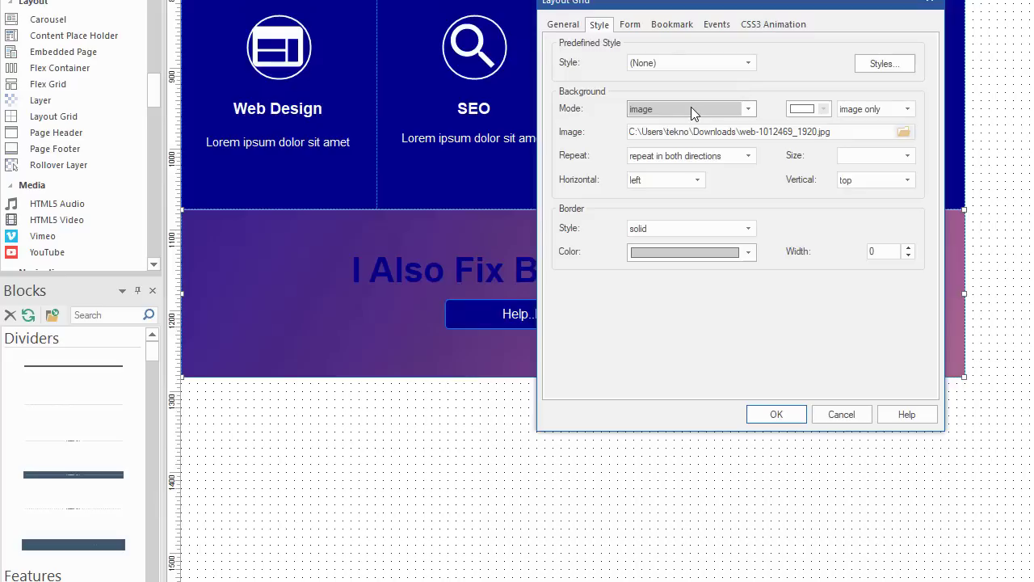
click(908, 109)
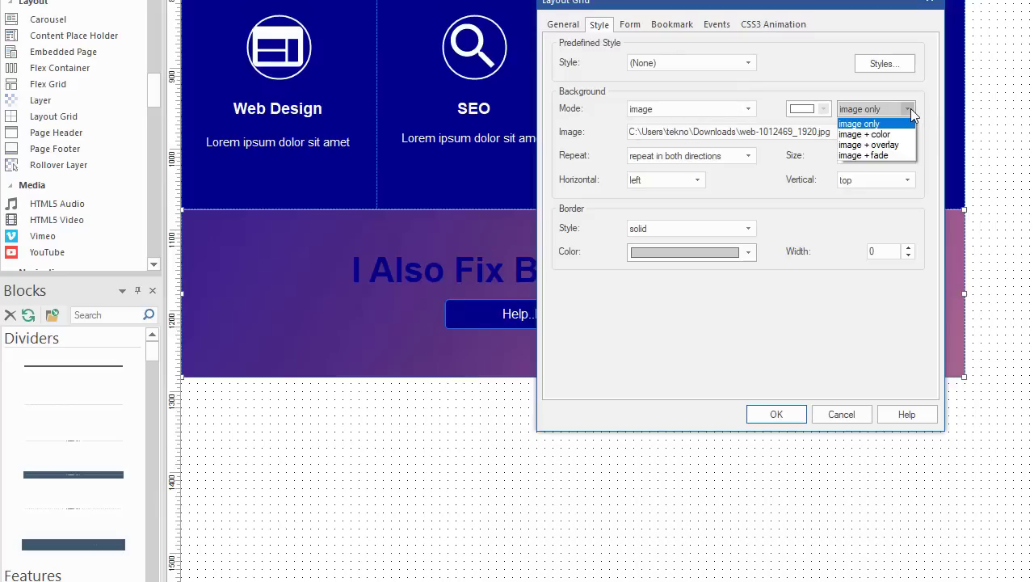
click(885, 144)
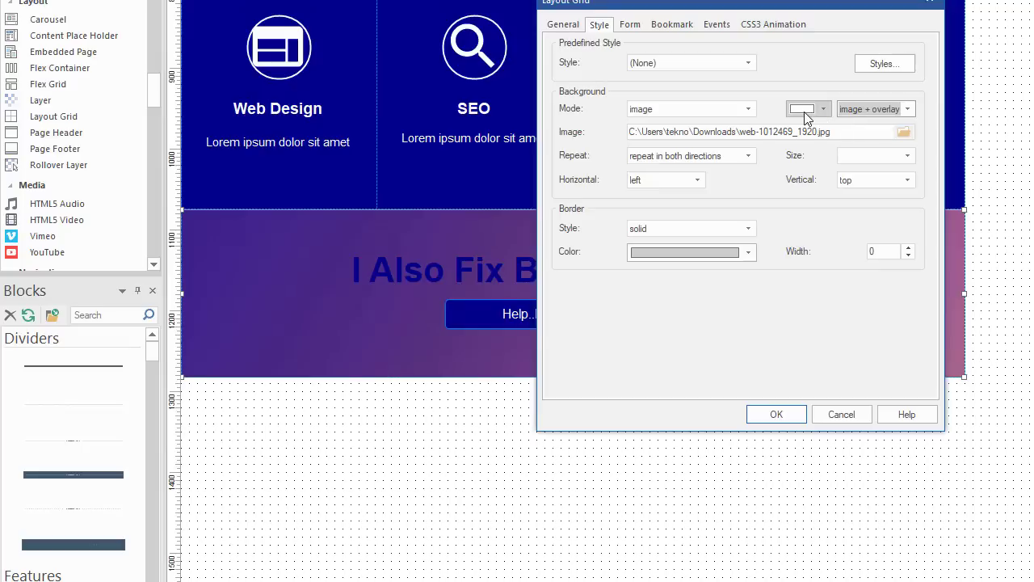
Step: Choose white as the overlay colour for the grid's background image and apply the style
click(825, 111)
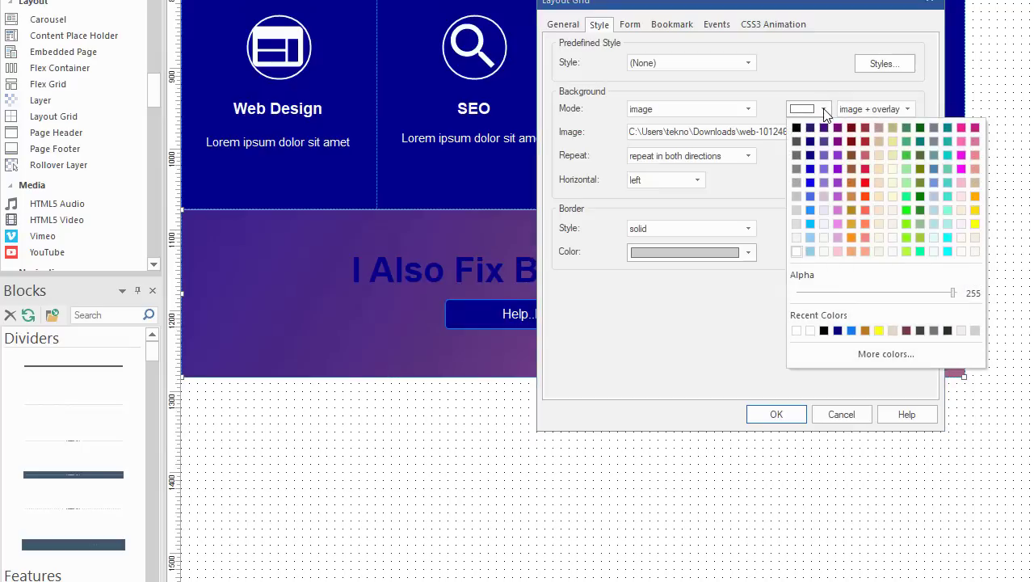
click(796, 252)
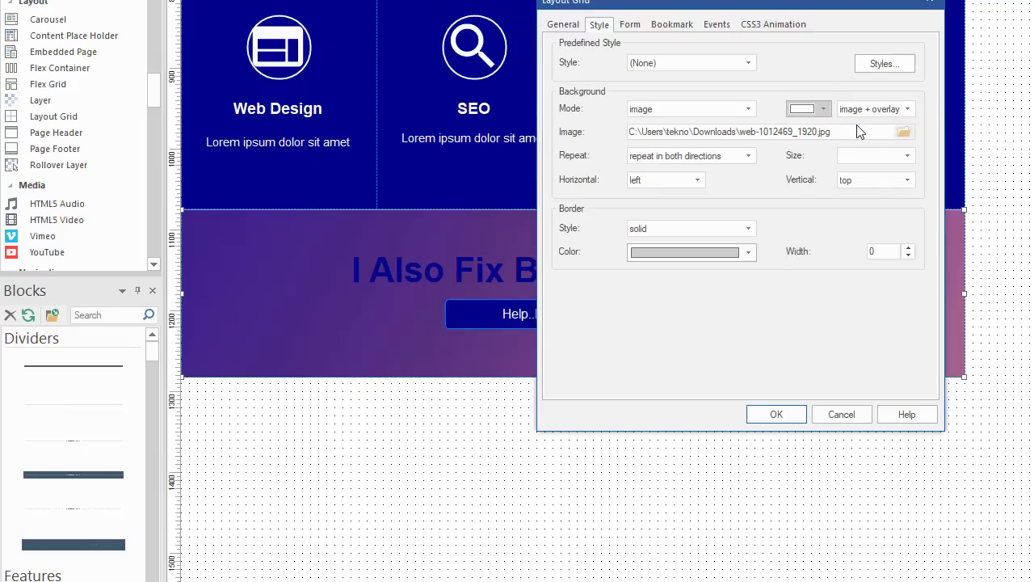
click(824, 111)
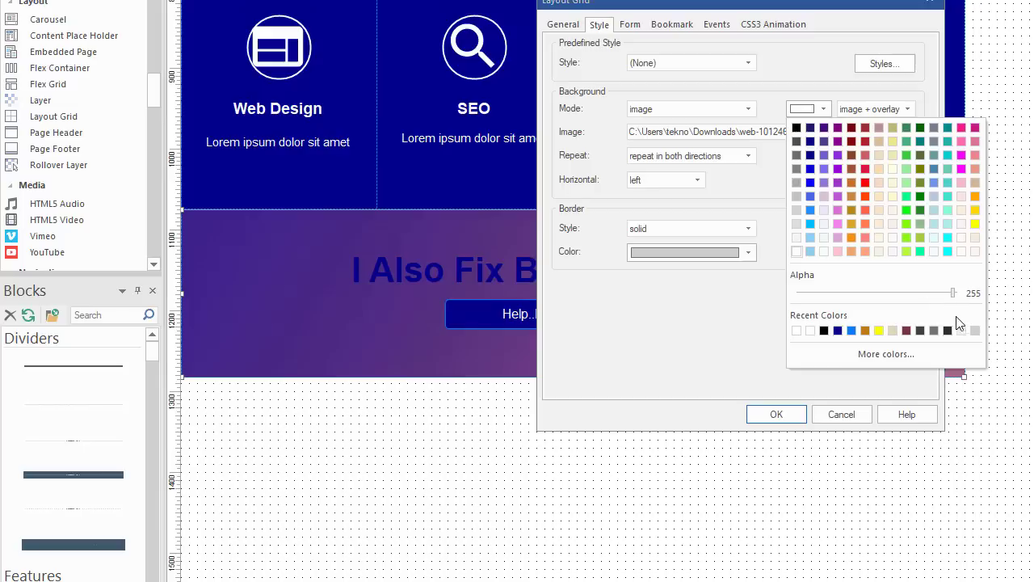
click(797, 100)
click(792, 415)
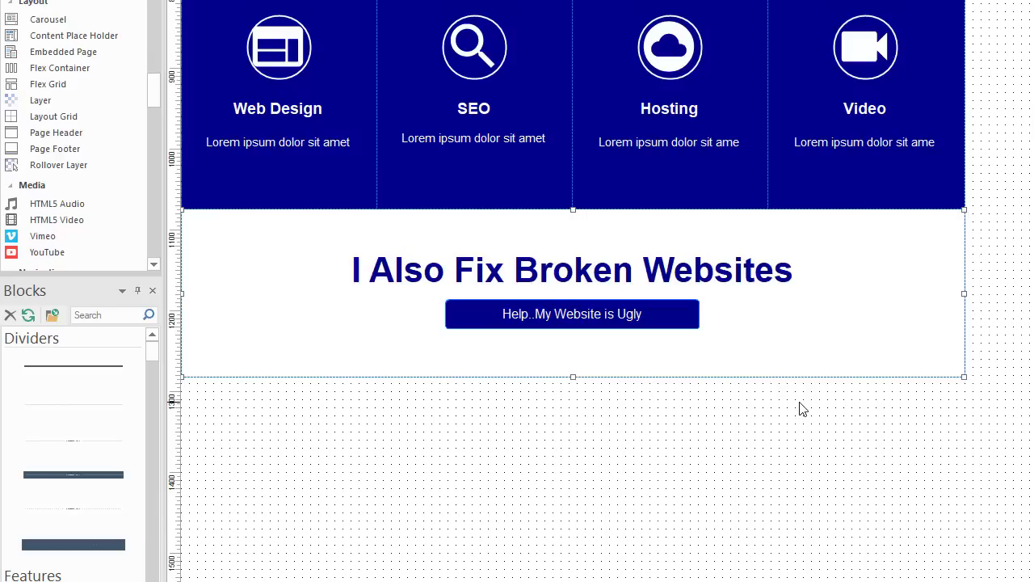
Step: Lower the alpha of the white background overlay on the "I Also Fix Broken Websites" grid to 98 and apply it
double_click(935, 314)
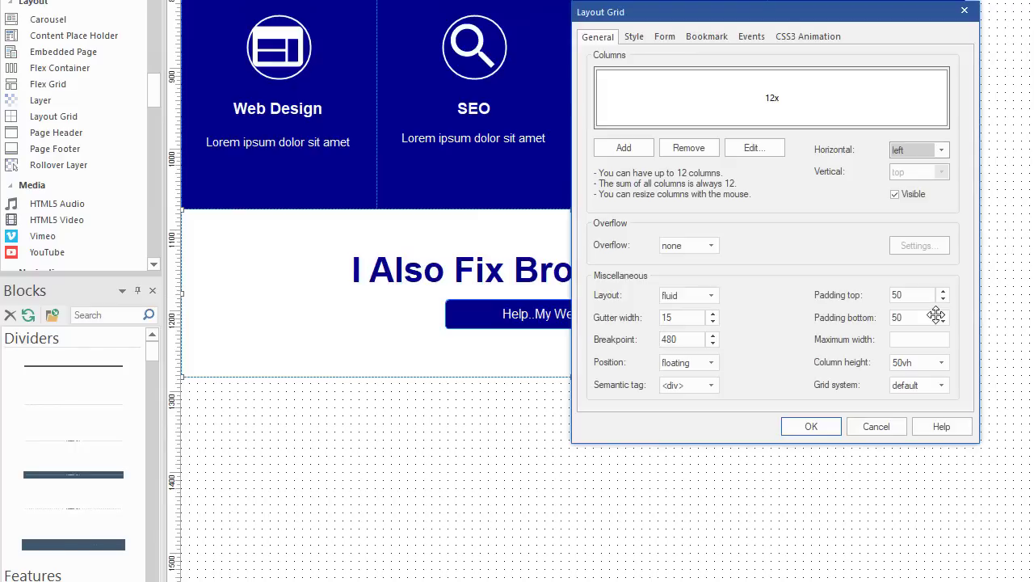
click(630, 36)
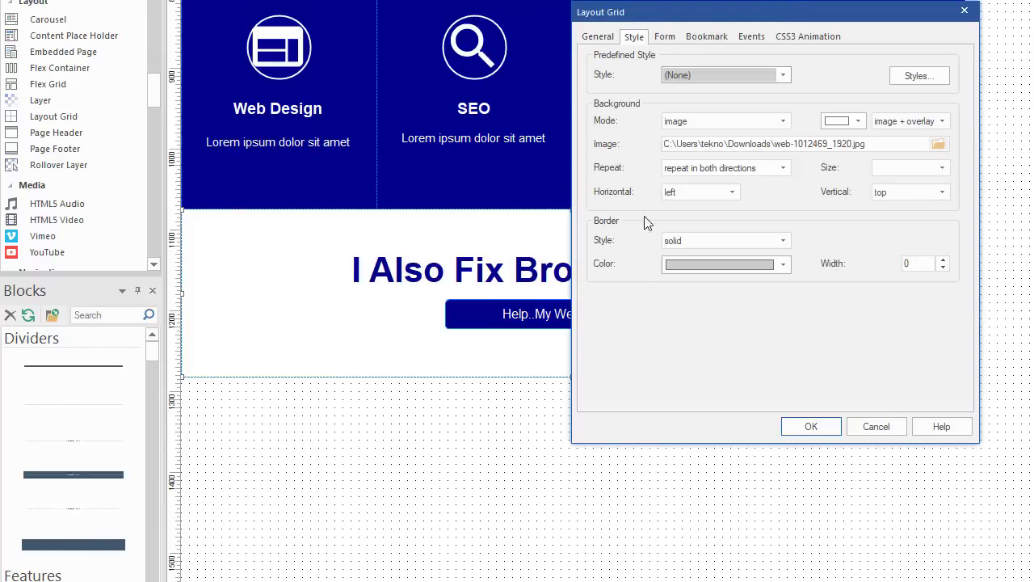
click(942, 121)
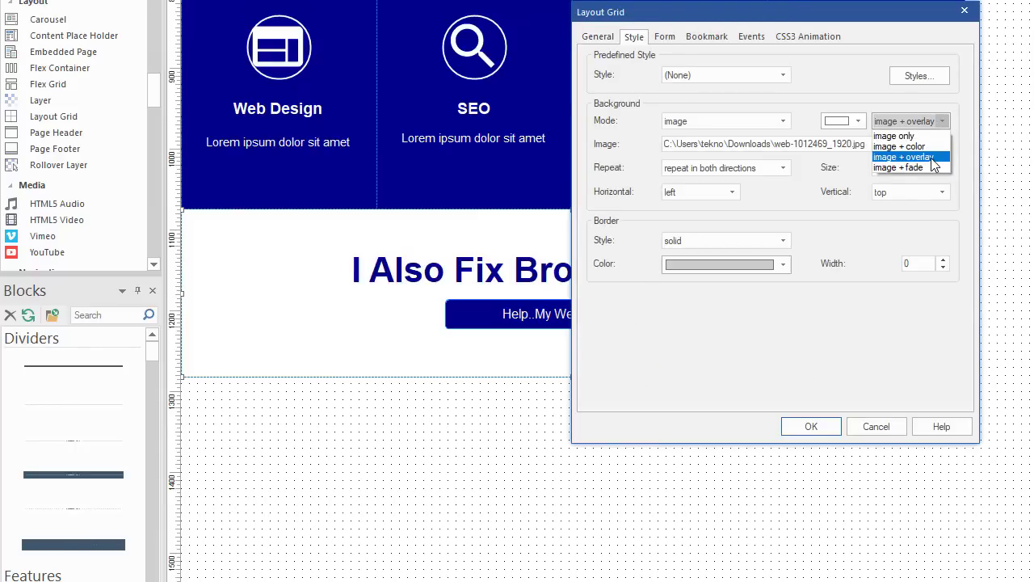
click(932, 157)
click(858, 122)
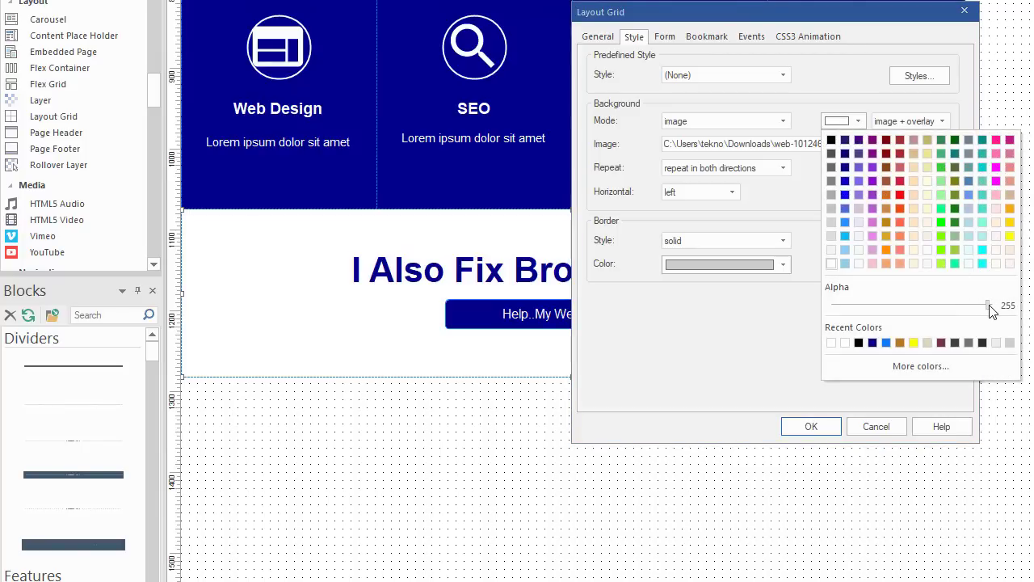
drag(990, 306, 895, 306)
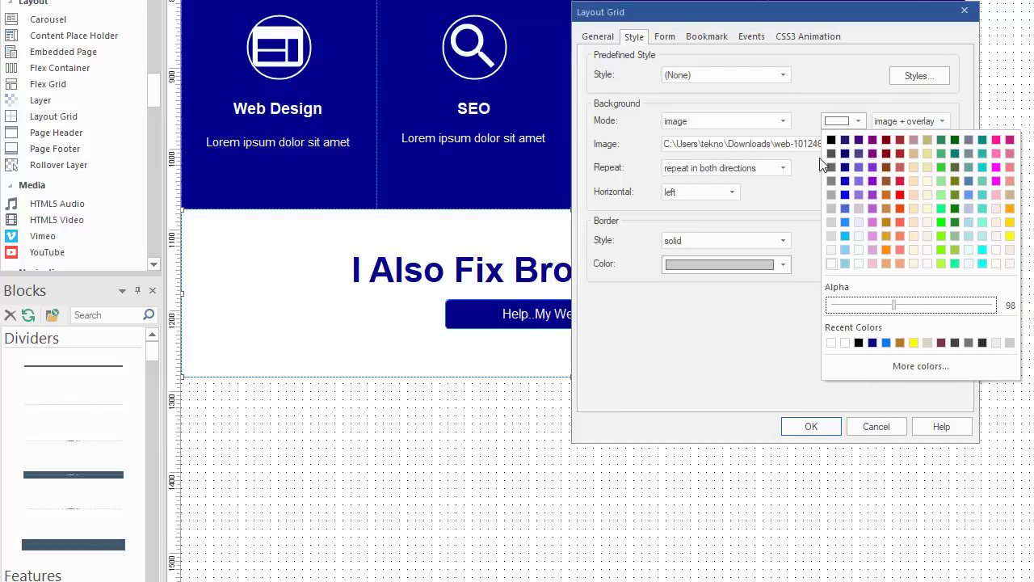
click(812, 427)
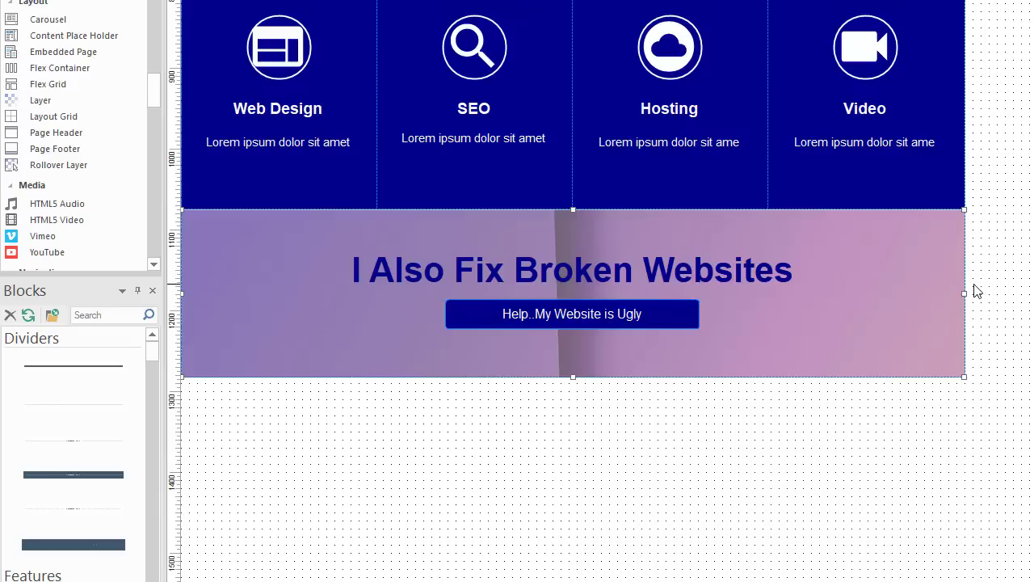
Step: Paste the "Portfolio" / "Recent Projects" heading grid directly below the image section and check its contents and padding settings
scroll(969, 315, down, 3)
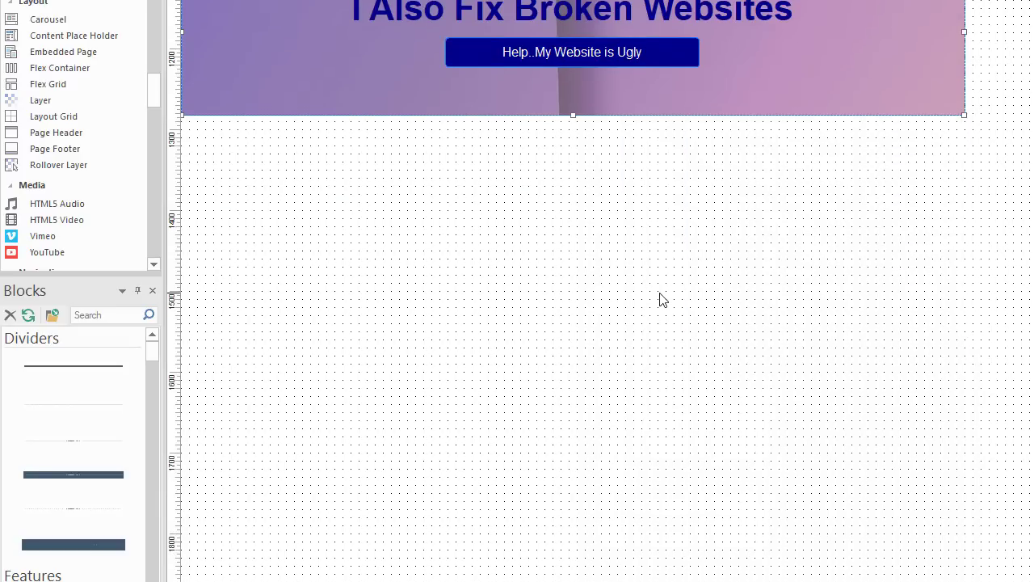
key(ctrl+v)
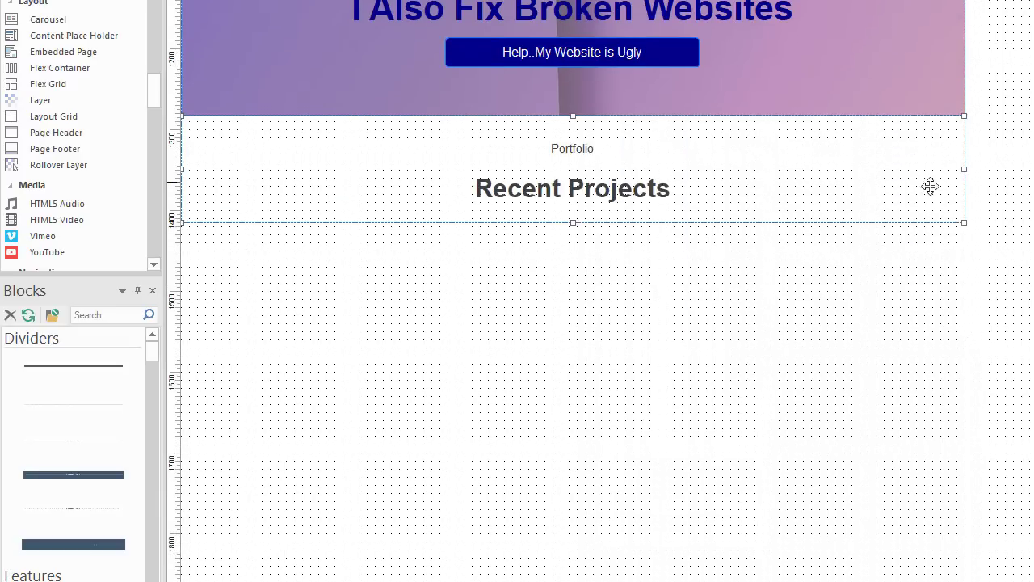
click(576, 147)
click(580, 197)
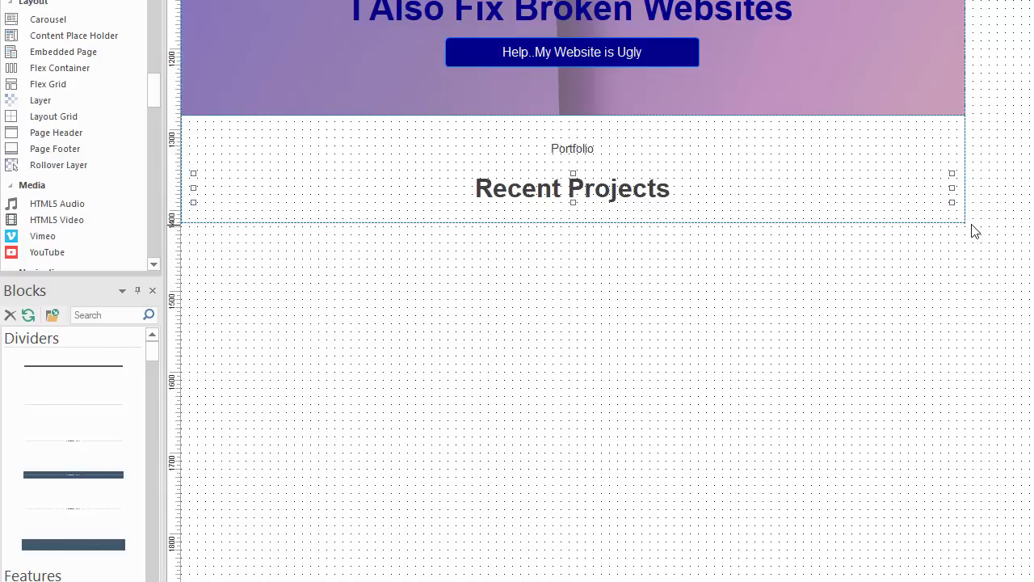
click(956, 213)
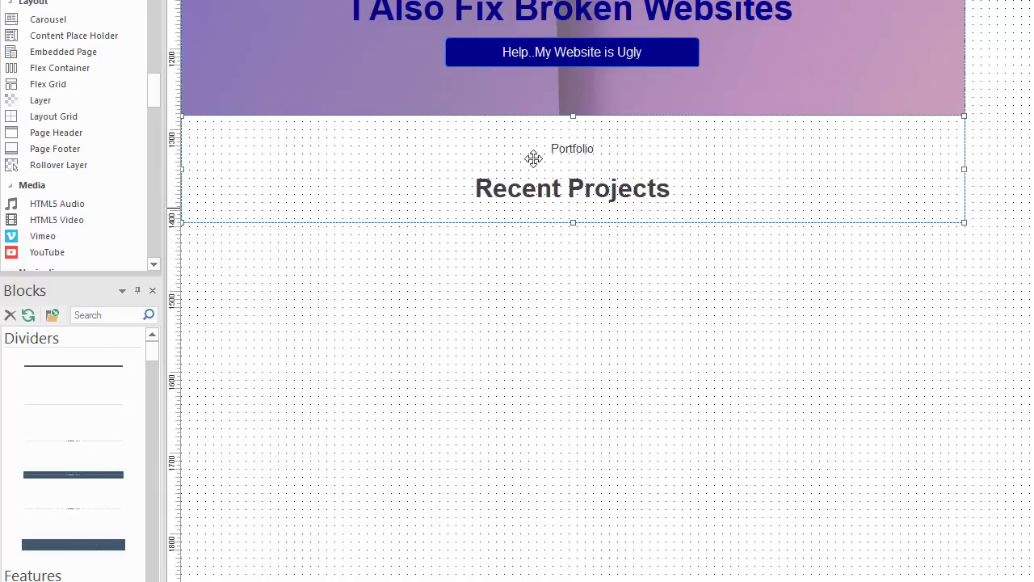
double_click(958, 215)
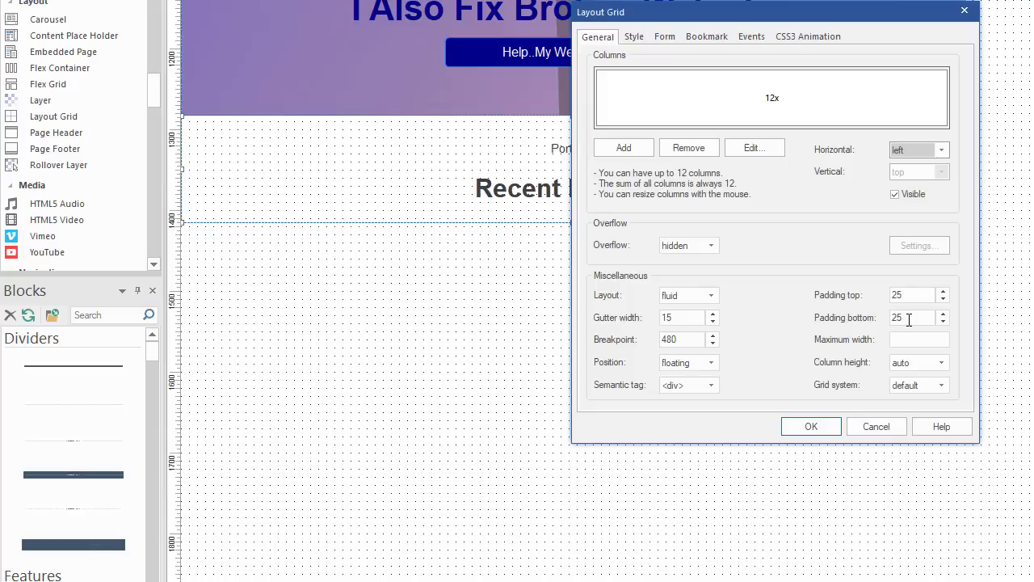
click(836, 429)
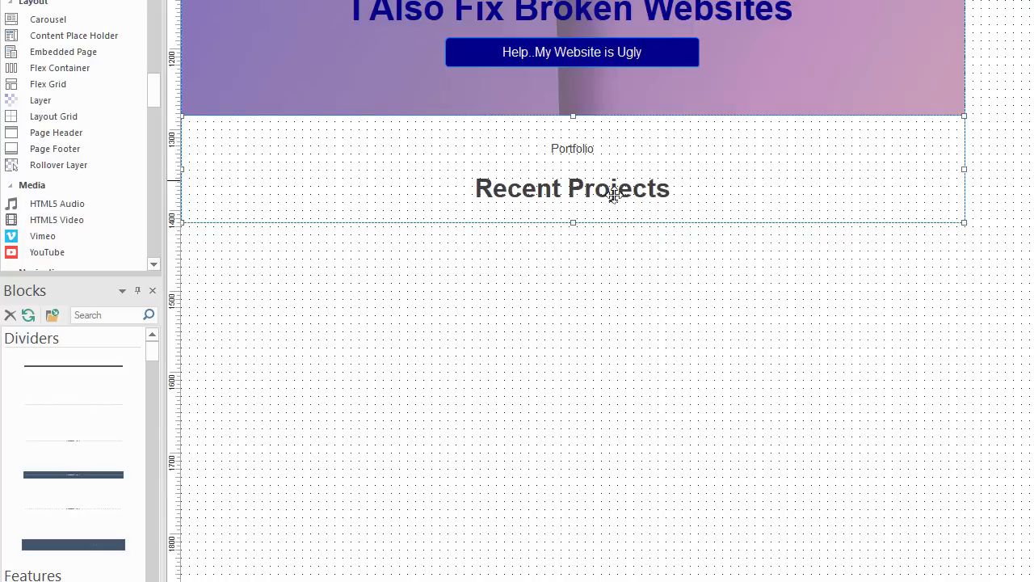
Step: Paste the two-column project grid directly below the "Recent Projects" heading and check its column and padding settings
key(ctrl+v)
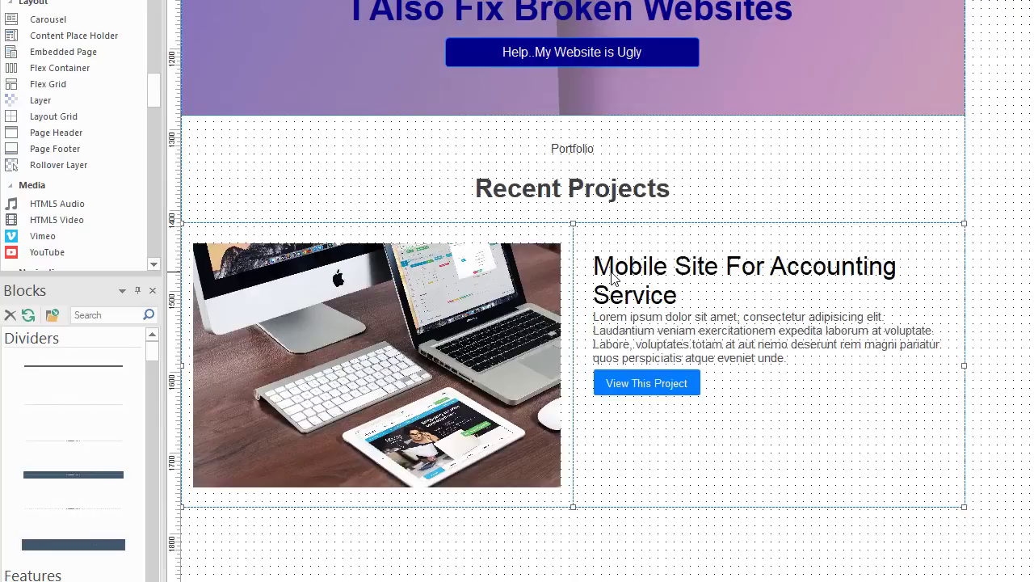
scroll(1002, 237, down, 1)
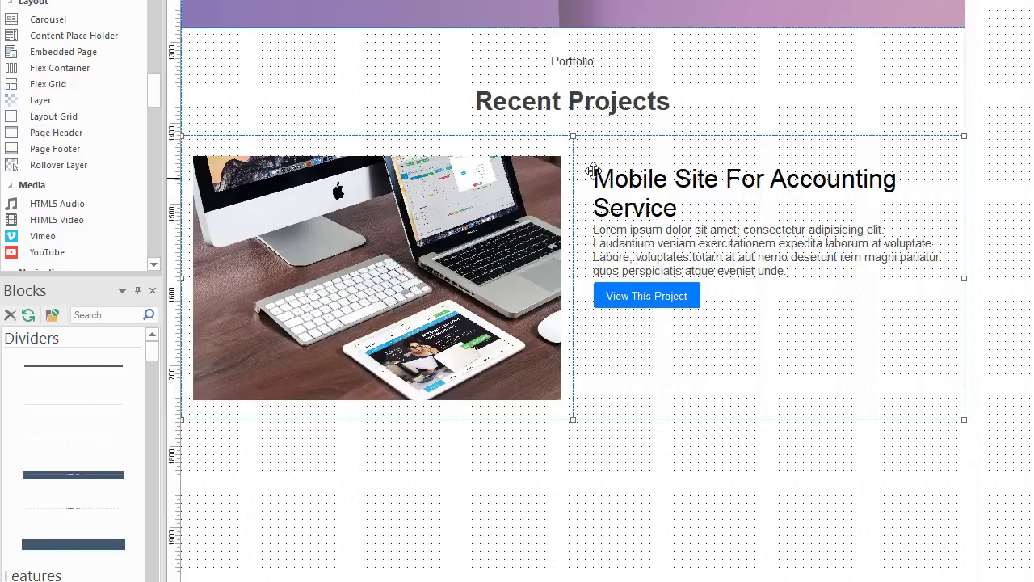
double_click(962, 147)
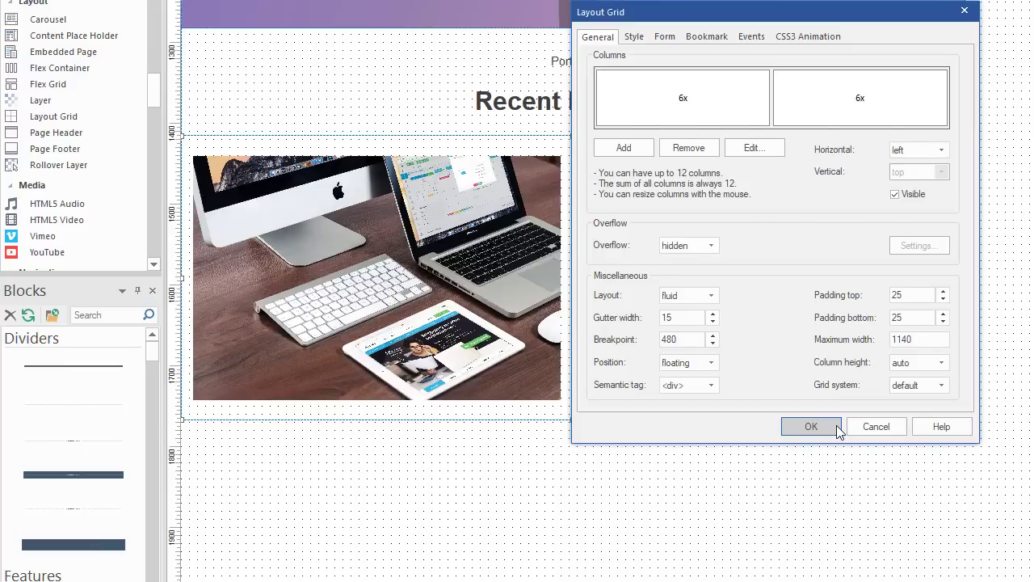
click(810, 426)
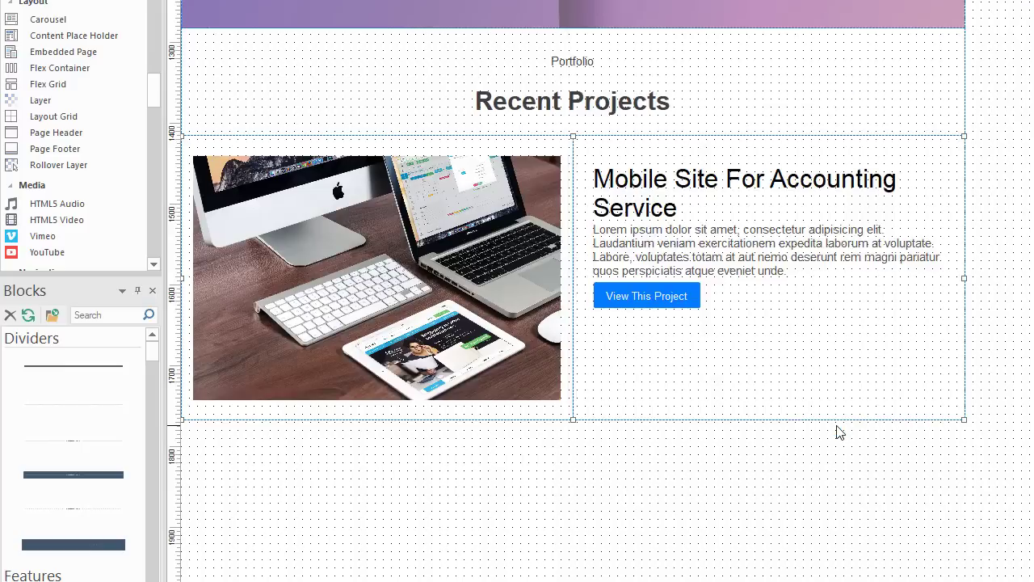
click(466, 256)
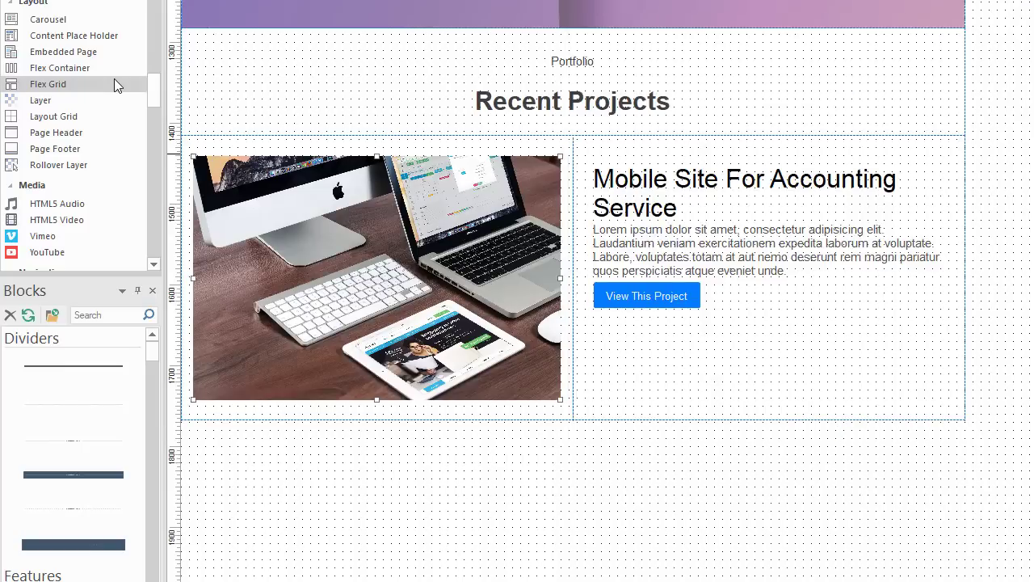
scroll(68, 53, up, 5)
click(42, 97)
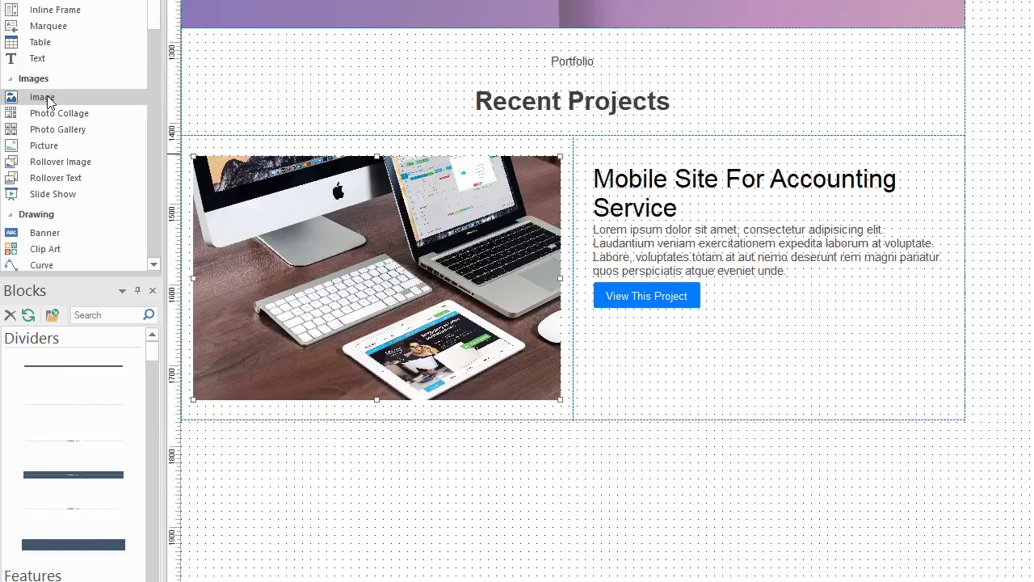
drag(471, 456, 651, 564)
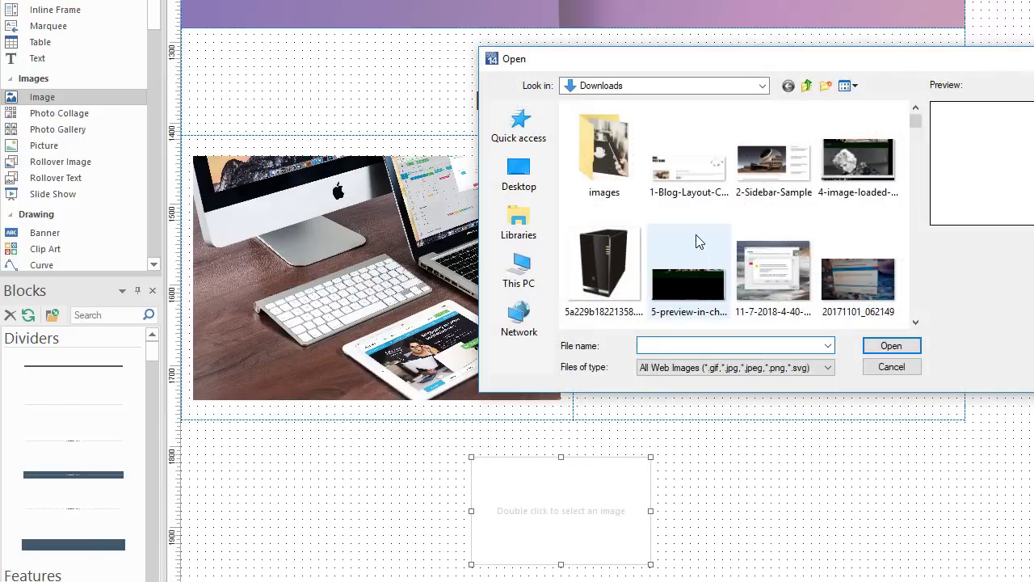
click(887, 368)
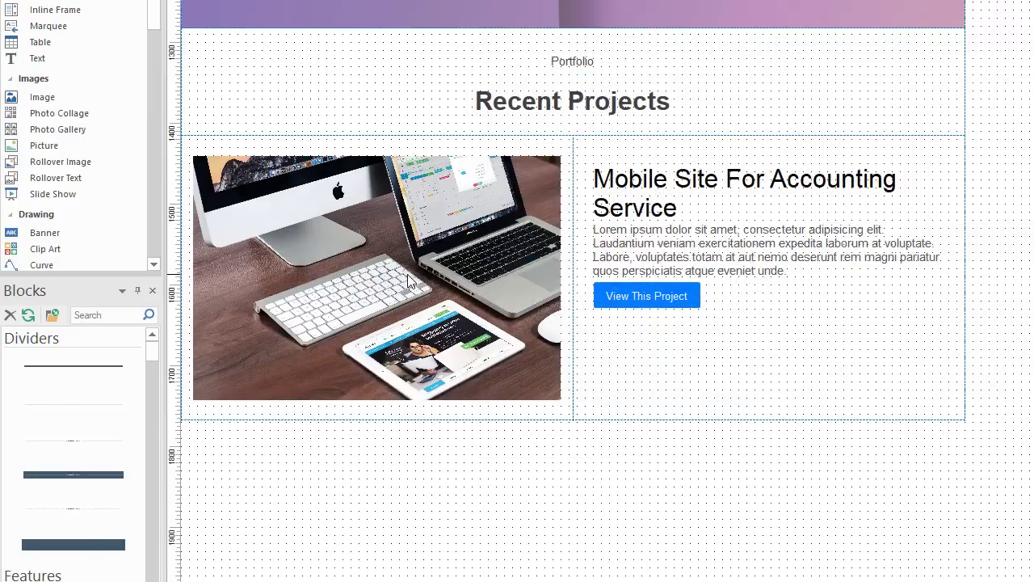
click(401, 254)
drag(400, 255, 450, 331)
Step: Open the "Mobile Site For Accounting Service" card's properties and review its items and the item types that can be added
click(722, 198)
double_click(777, 326)
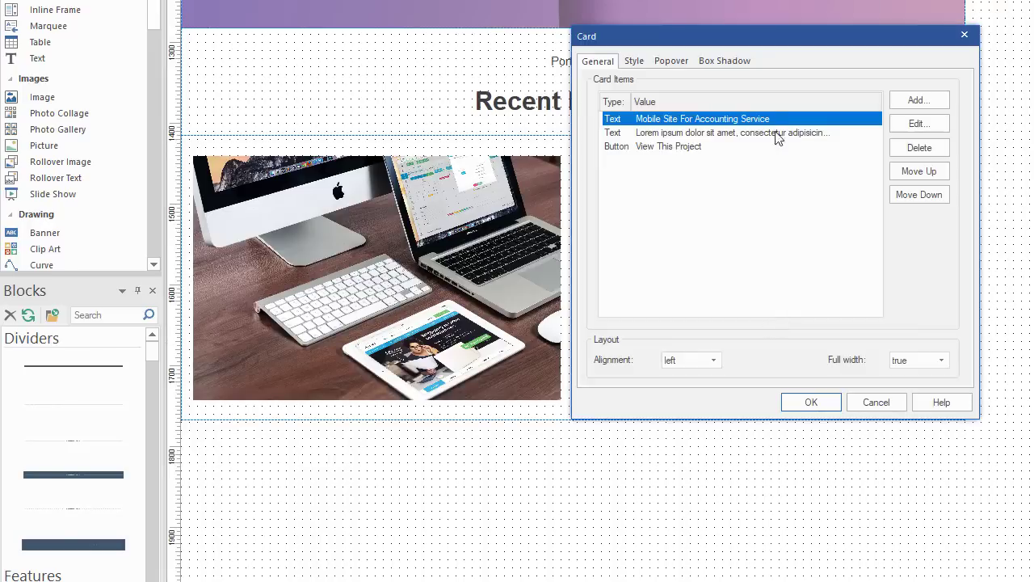
drag(770, 46, 764, 33)
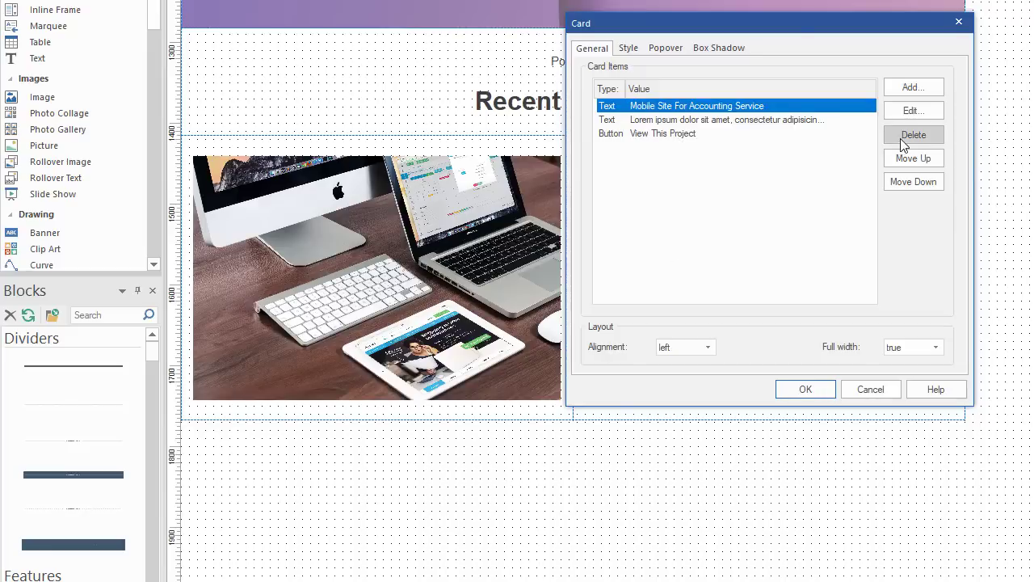
click(918, 95)
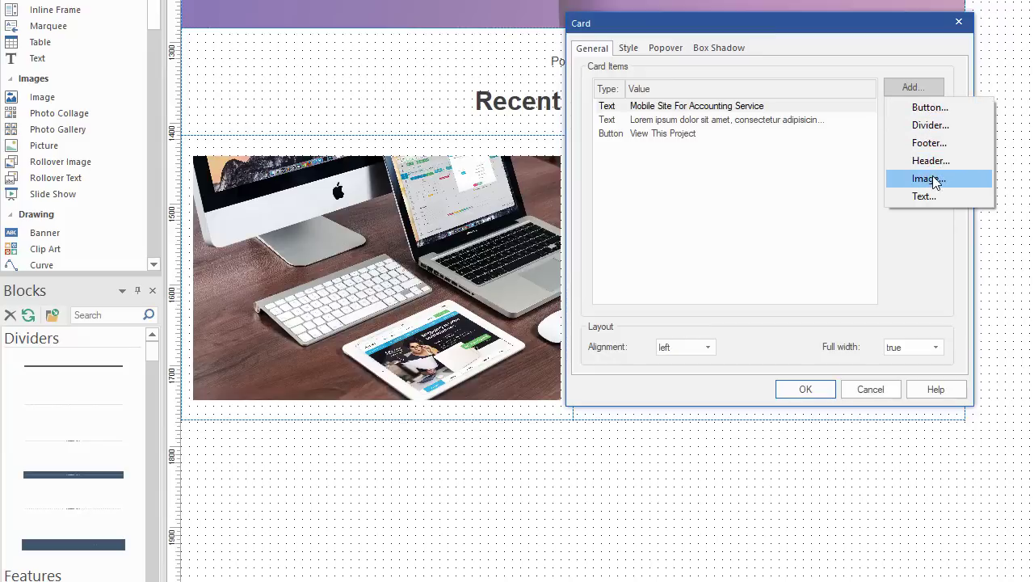
click(845, 157)
Step: Check the text, heading and font settings of the card's title and its description without changing them
click(664, 106)
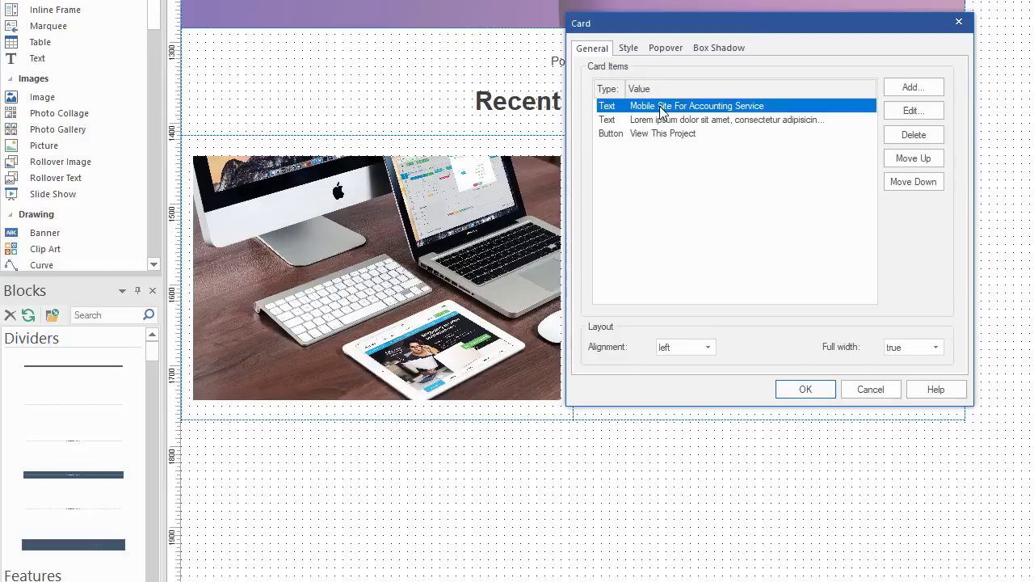
click(894, 118)
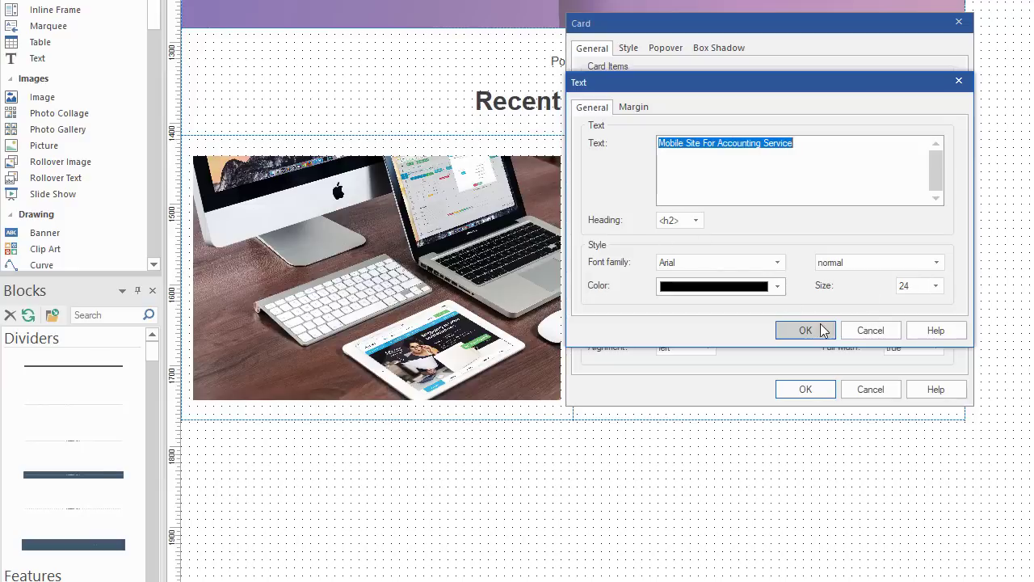
click(870, 330)
click(675, 121)
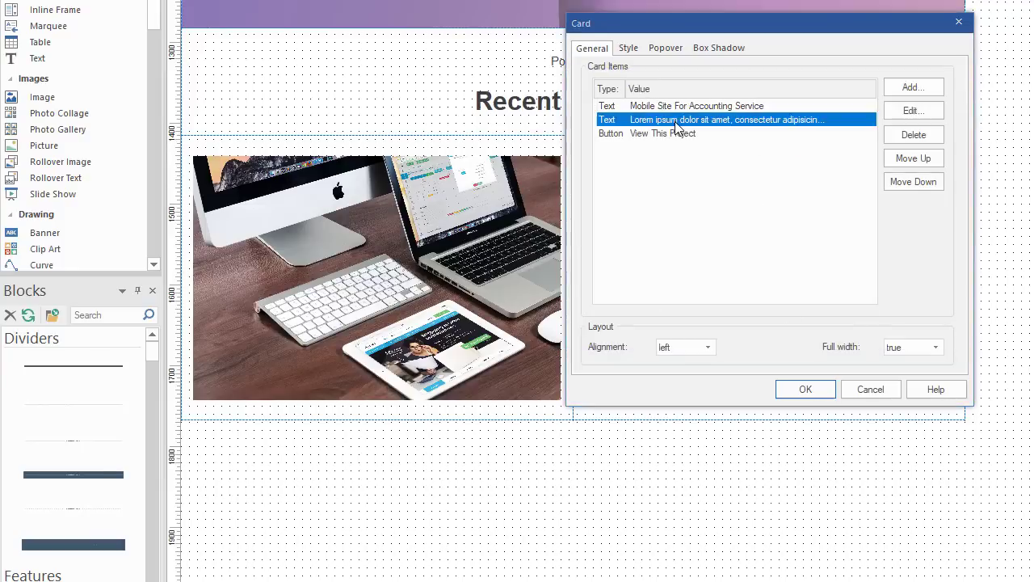
double_click(675, 120)
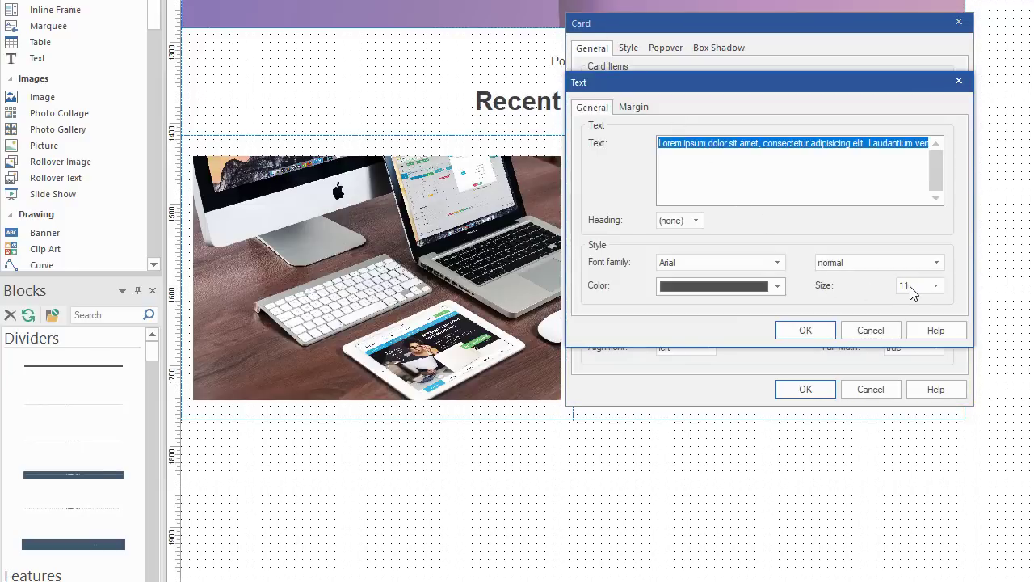
click(867, 330)
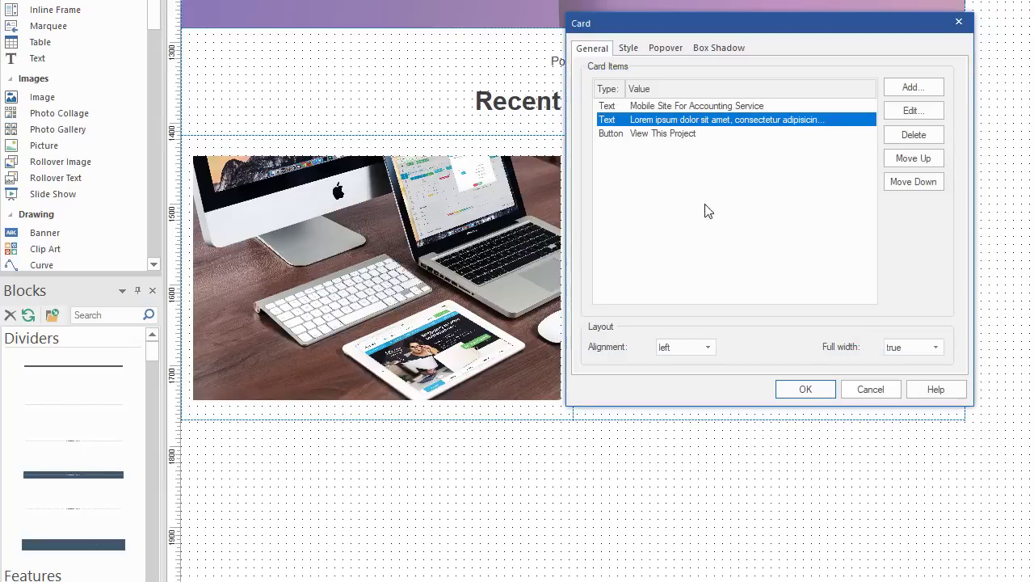
Step: Check the link settings of the card's "View This Project" button and close the card's properties
double_click(664, 134)
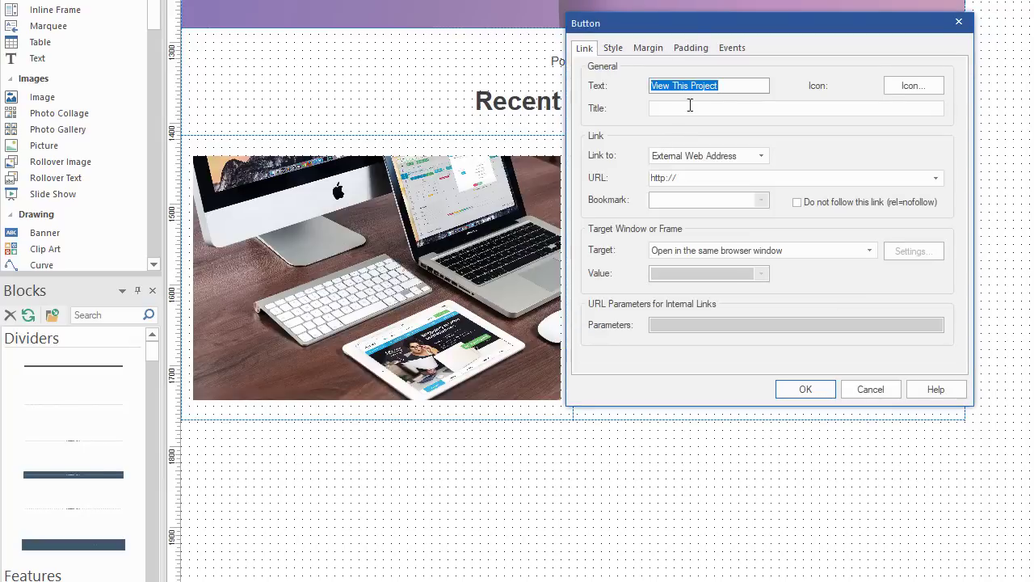
click(871, 389)
click(805, 388)
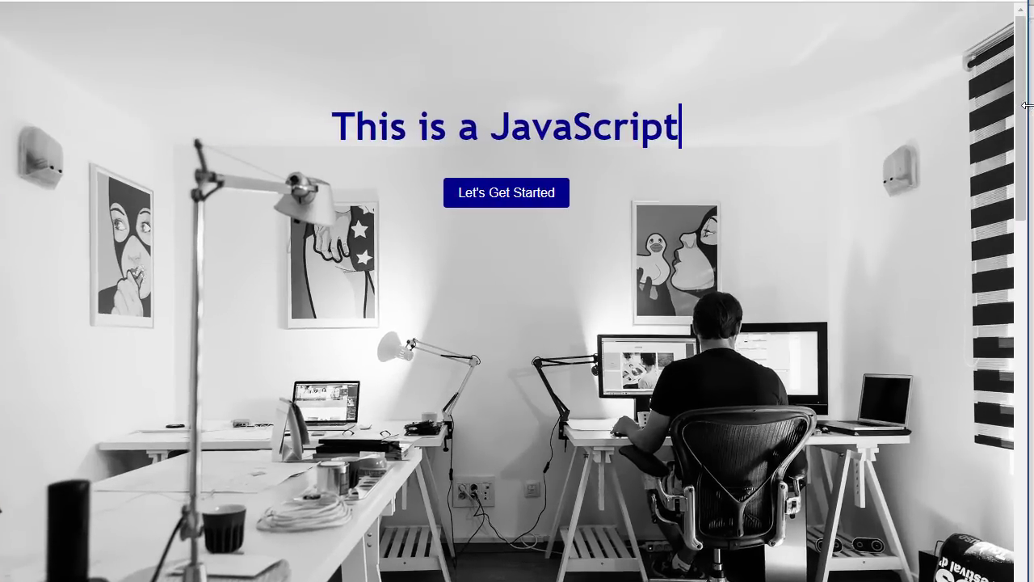
Step: Review the page in the browser preview, from the hero image through the services and image sections to Recent Projects
scroll(1024, 113, down, 2)
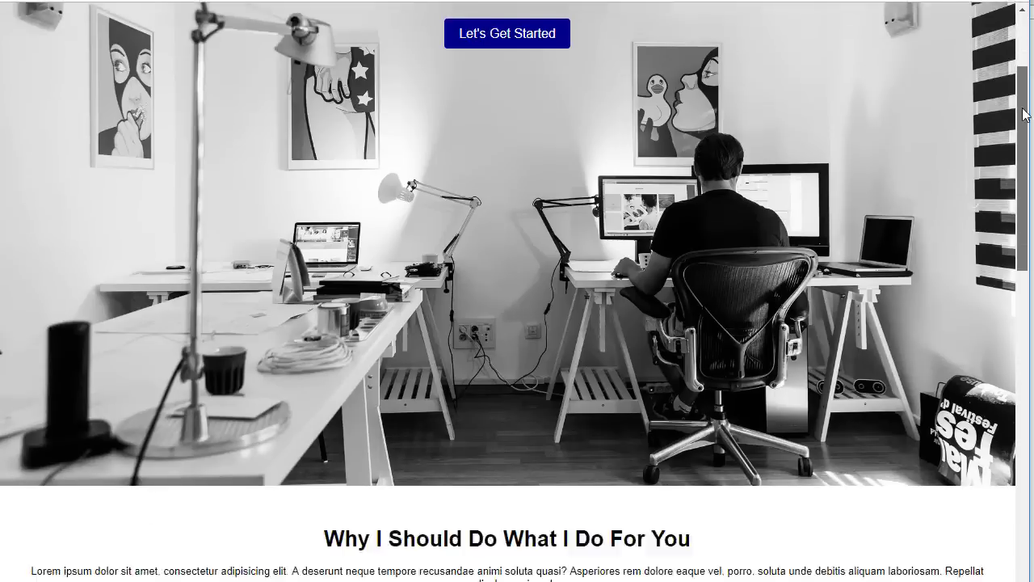
scroll(1023, 138, down, 2)
scroll(1021, 159, up, 6)
scroll(1022, 159, down, 7)
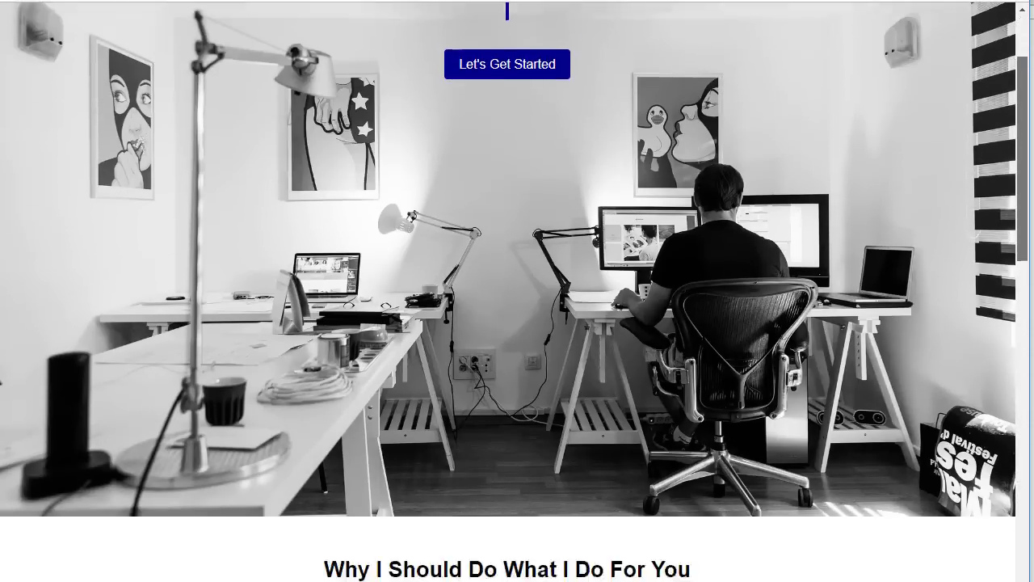
scroll(517, 290, down, 4)
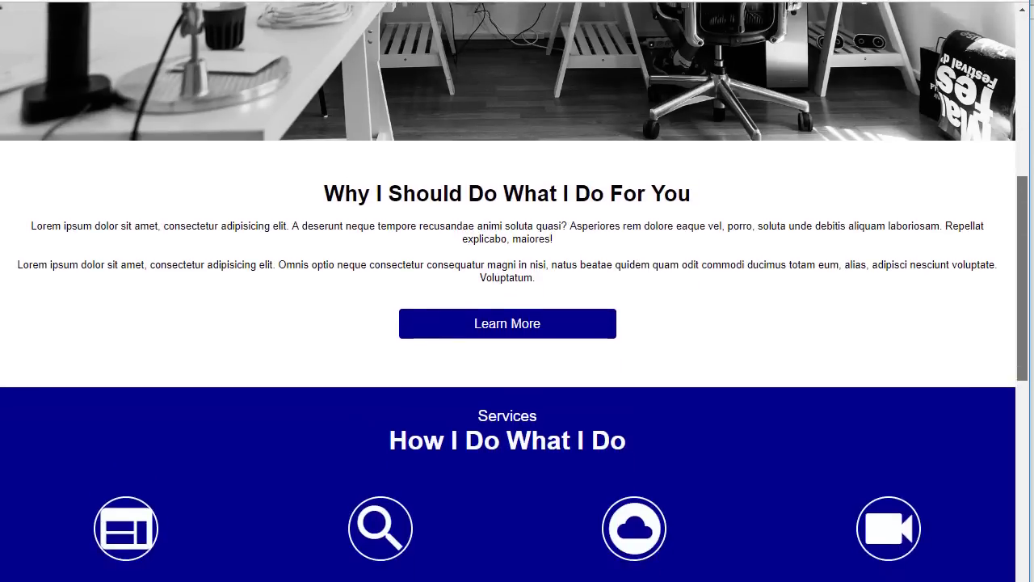
scroll(517, 290, down, 1)
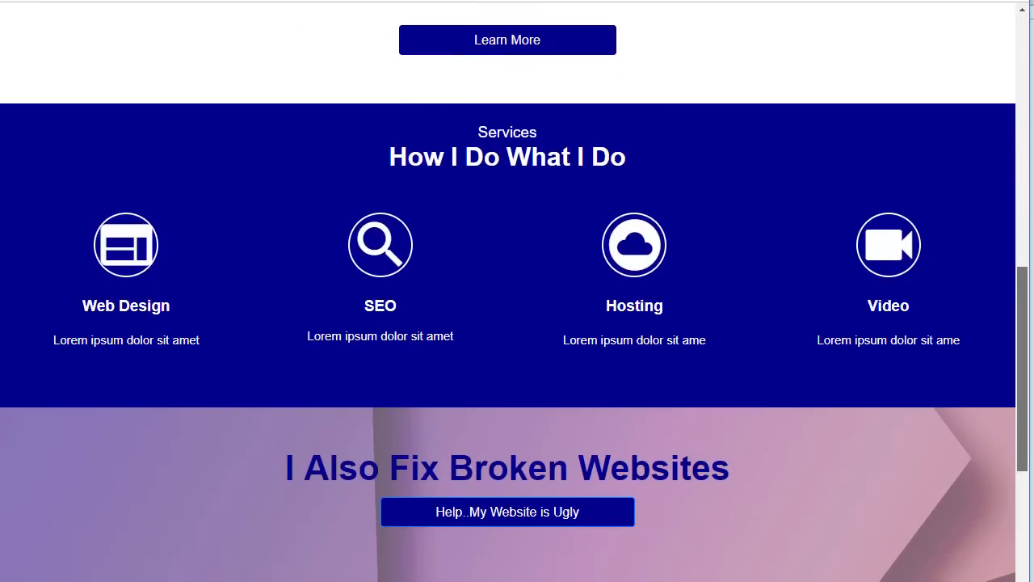
scroll(517, 291, down, 1)
scroll(517, 291, down, 5)
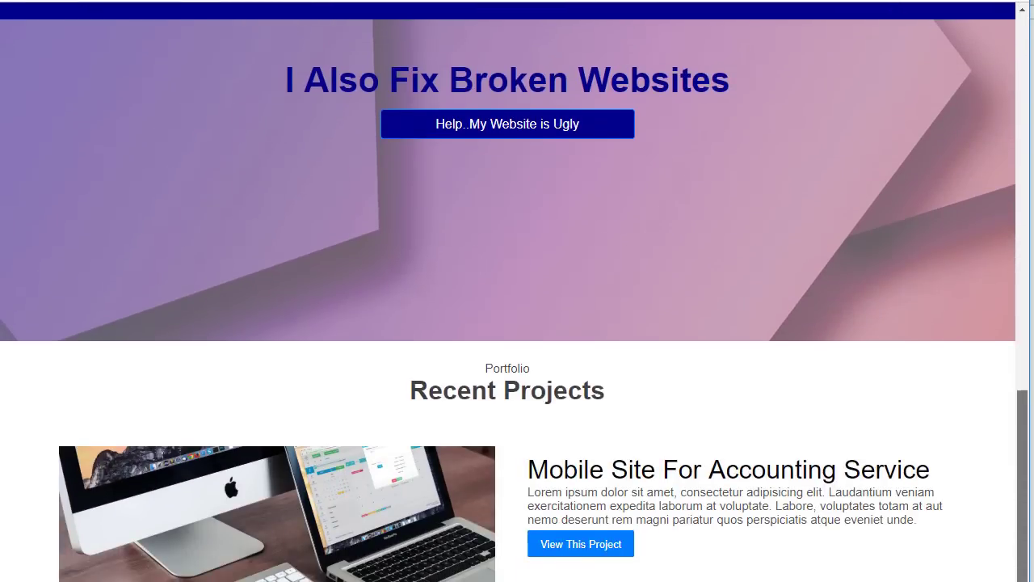
scroll(517, 291, up, 3)
scroll(517, 291, down, 2)
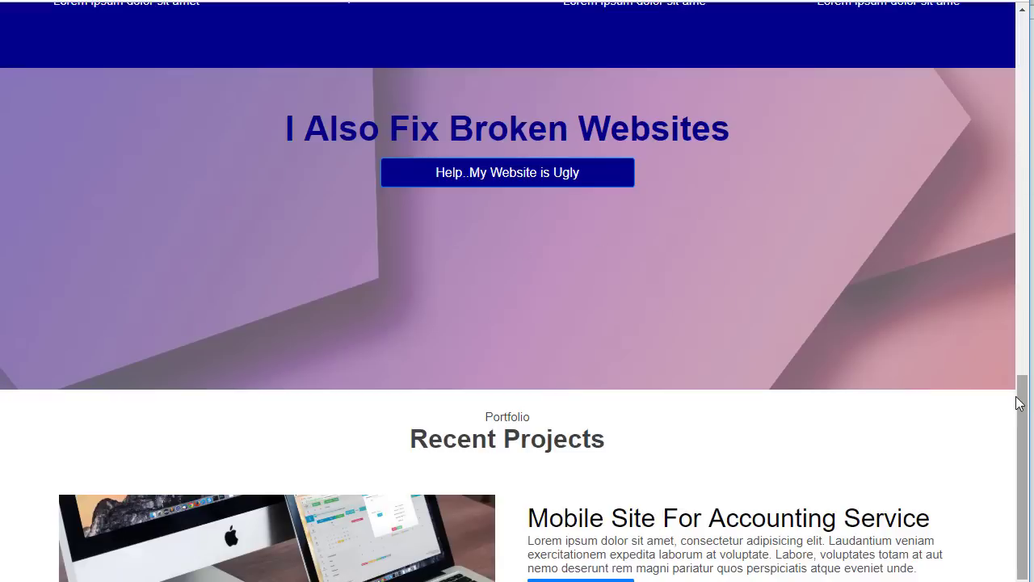
scroll(1021, 393, down, 2)
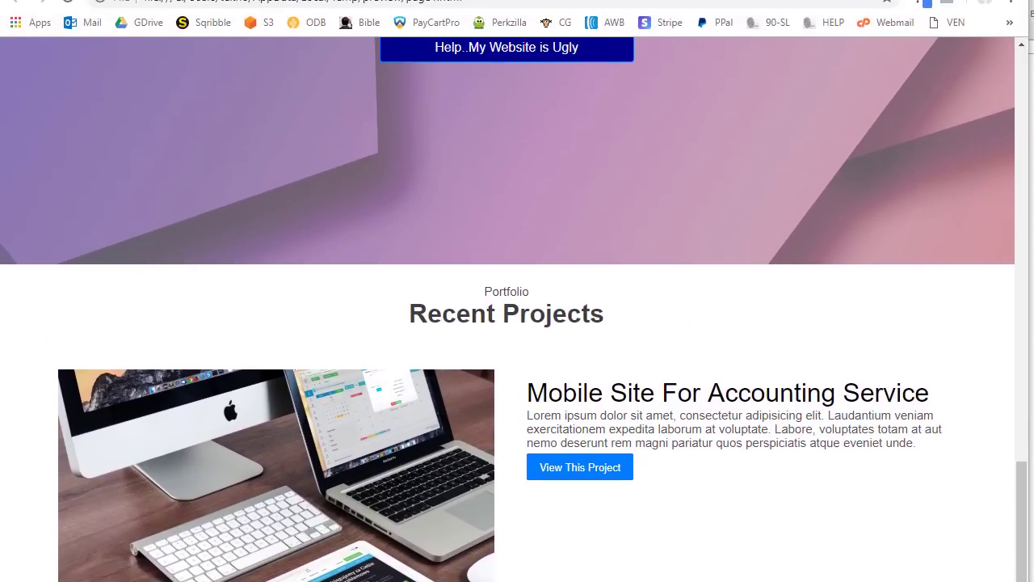
scroll(1022, 290, up, 2)
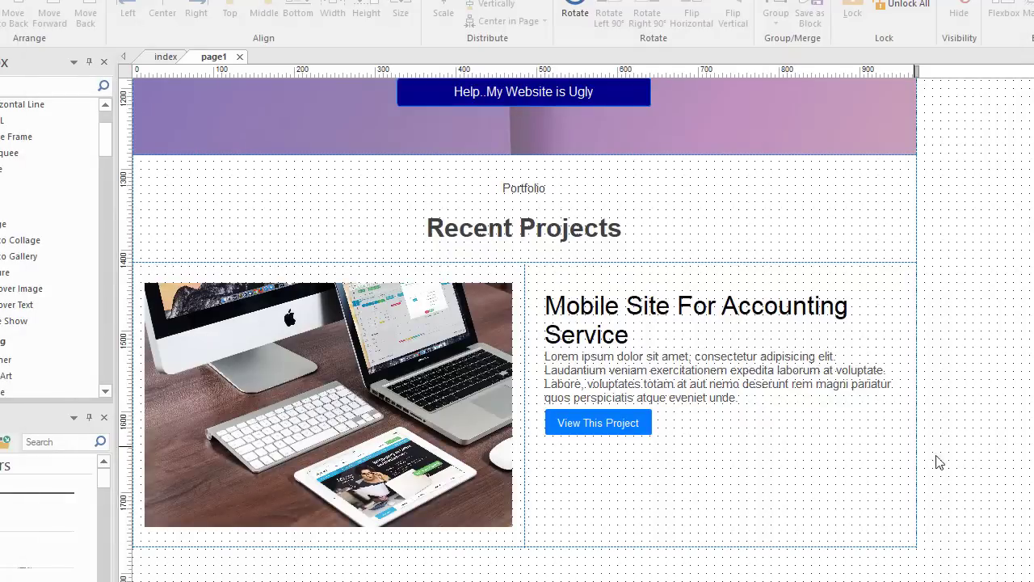
Step: Set the background image size of the "I Also Fix Broken Websites" grid to cover and apply it
scroll(975, 466, up, 3)
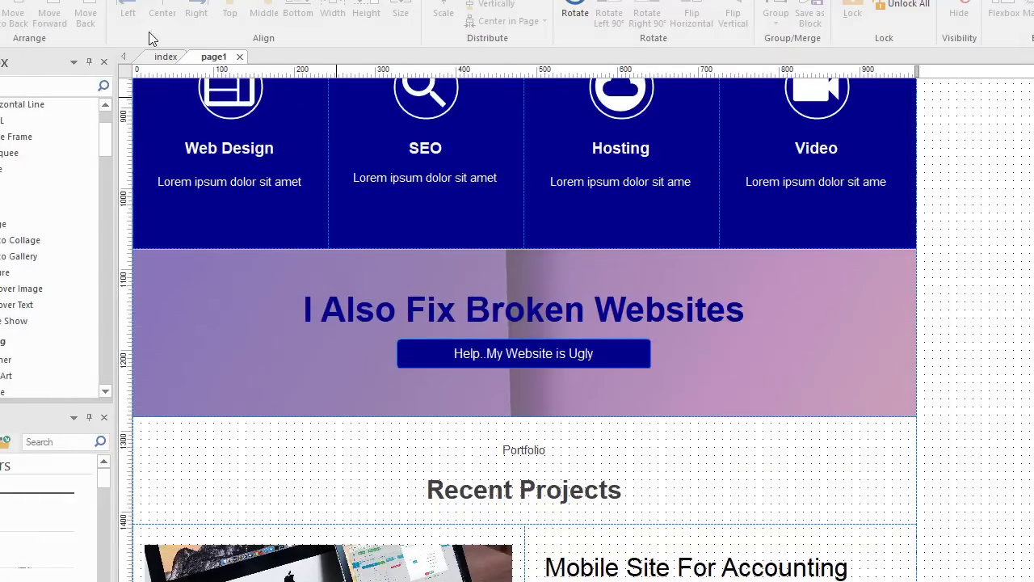
click(905, 394)
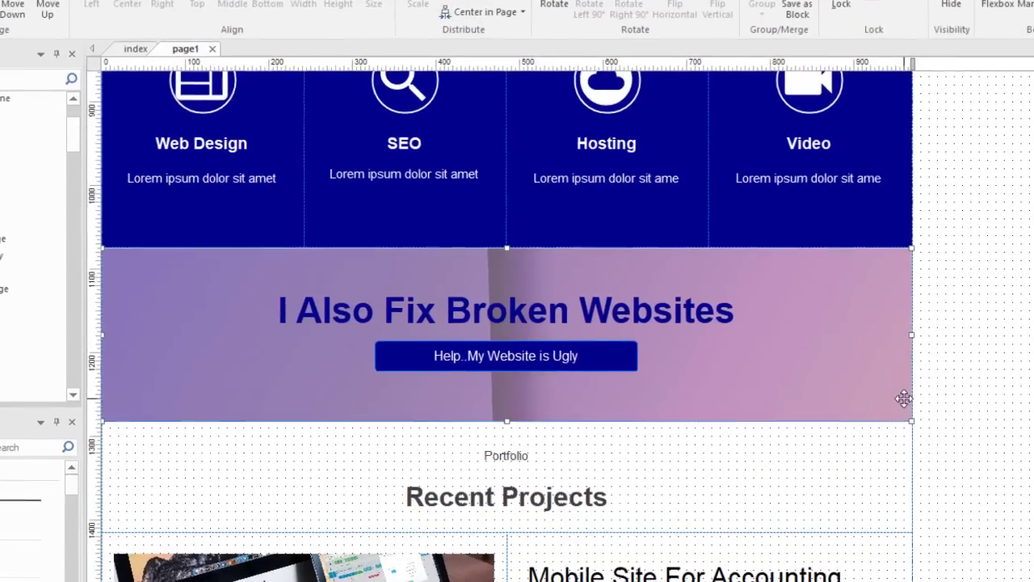
double_click(903, 398)
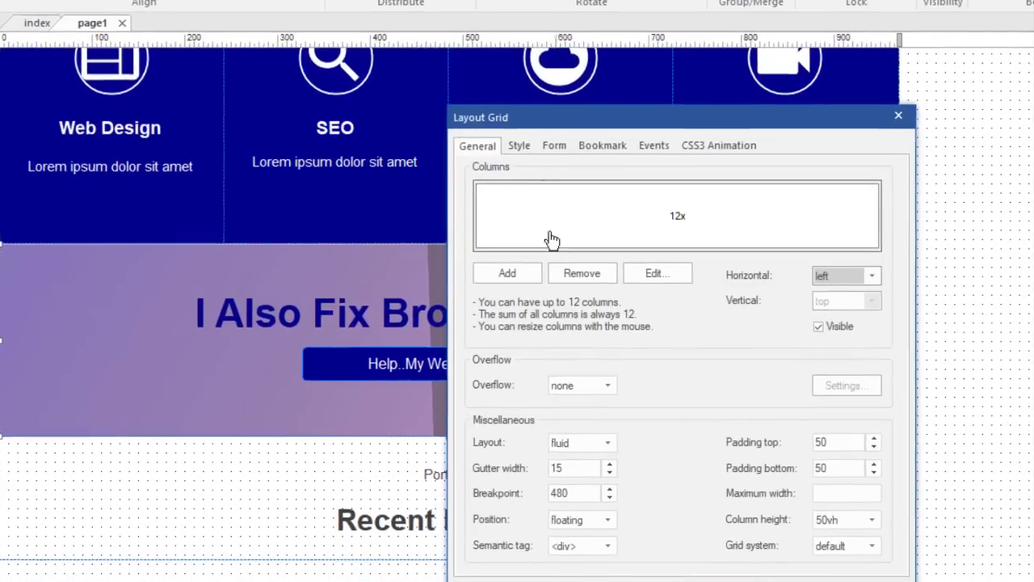
click(428, 123)
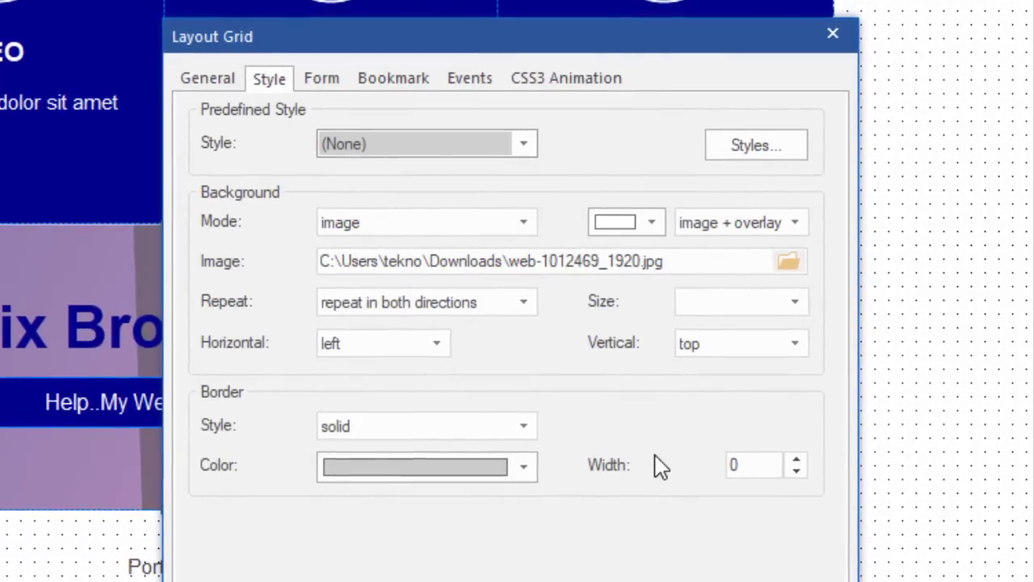
click(792, 303)
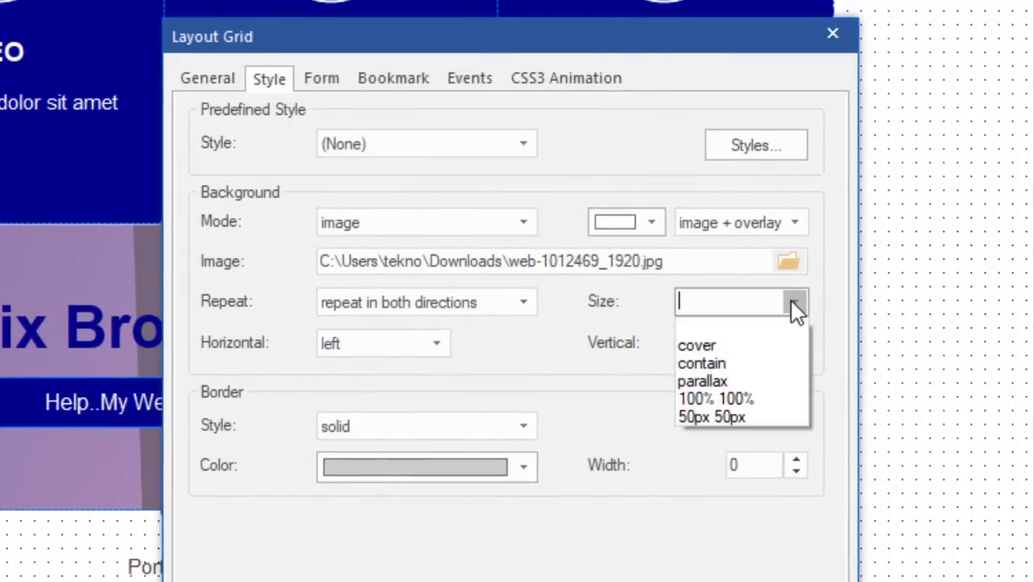
click(749, 353)
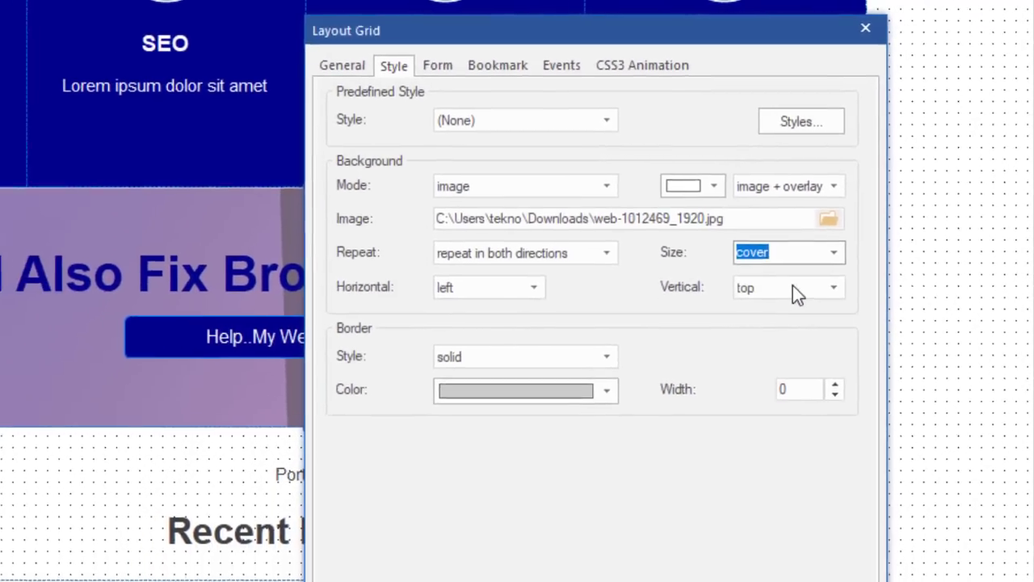
click(698, 557)
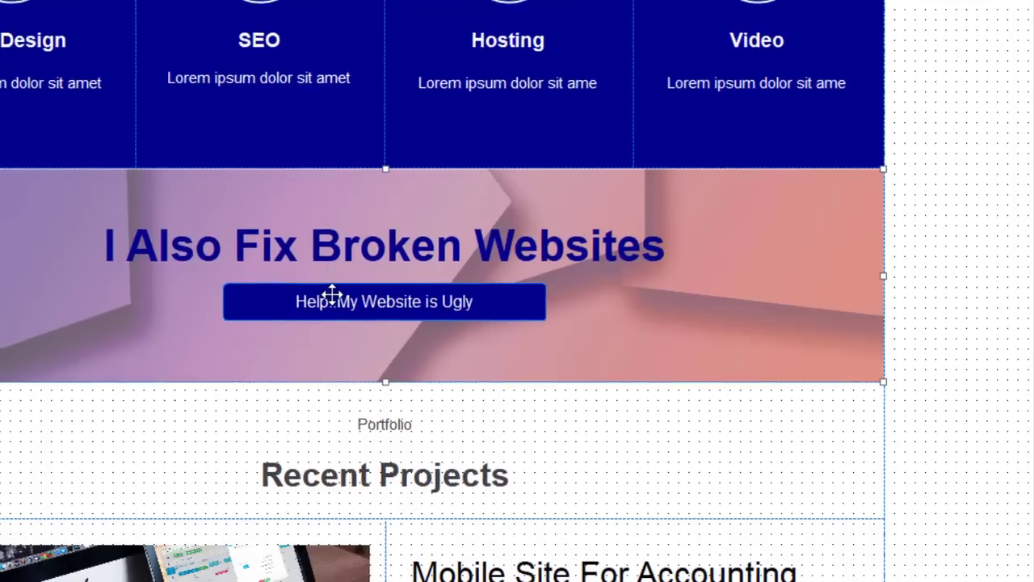
Step: Preview the page in the browser and check how the "I Also Fix Broken Websites" background image fills its section
key(F5)
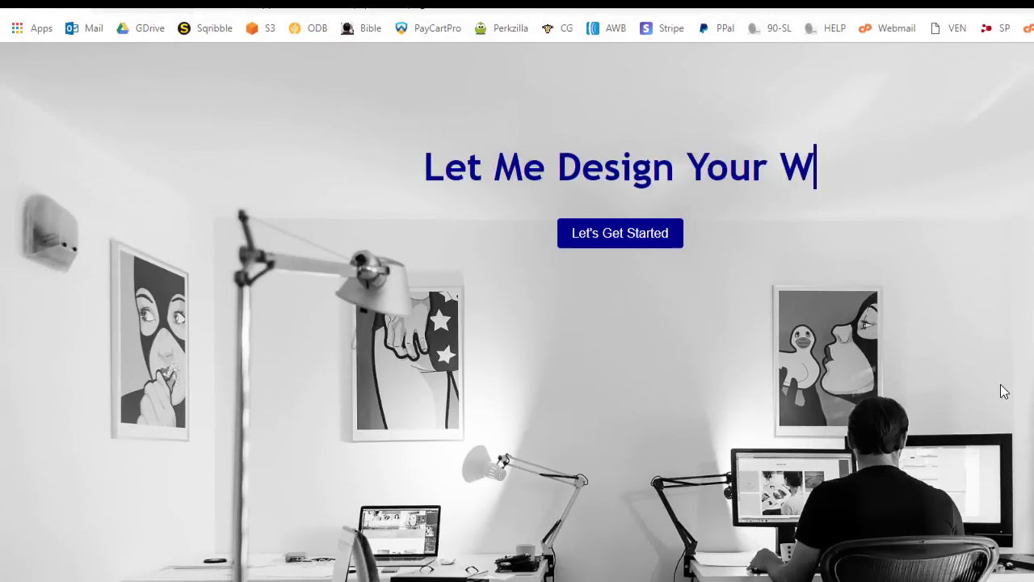
scroll(1003, 390, down, 12)
scroll(1003, 381, down, 1)
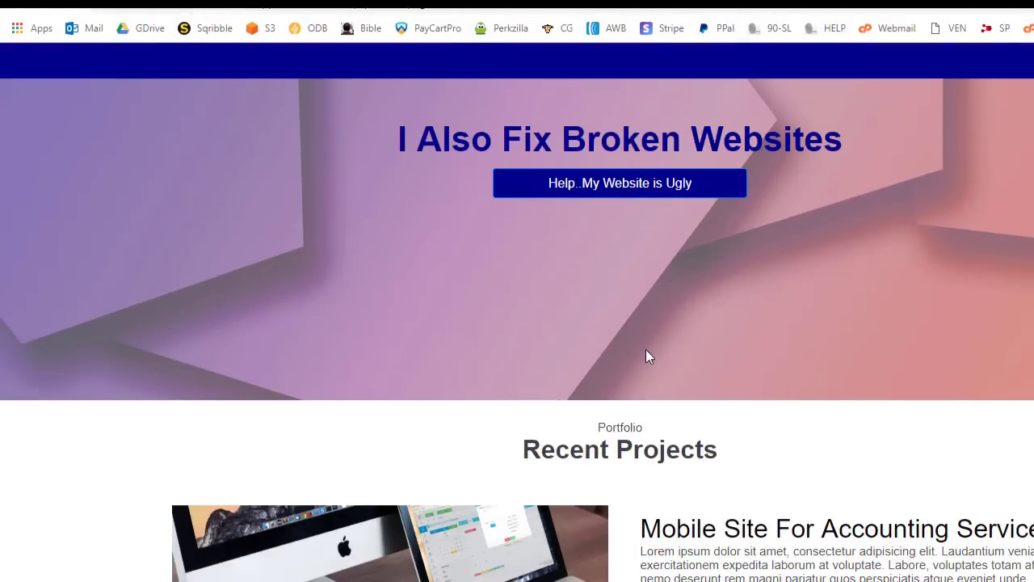
Step: Set the bottom padding of the "I Also Fix Broken Websites" grid to 0 and preview the page in the browser
scroll(735, 405, up, 2)
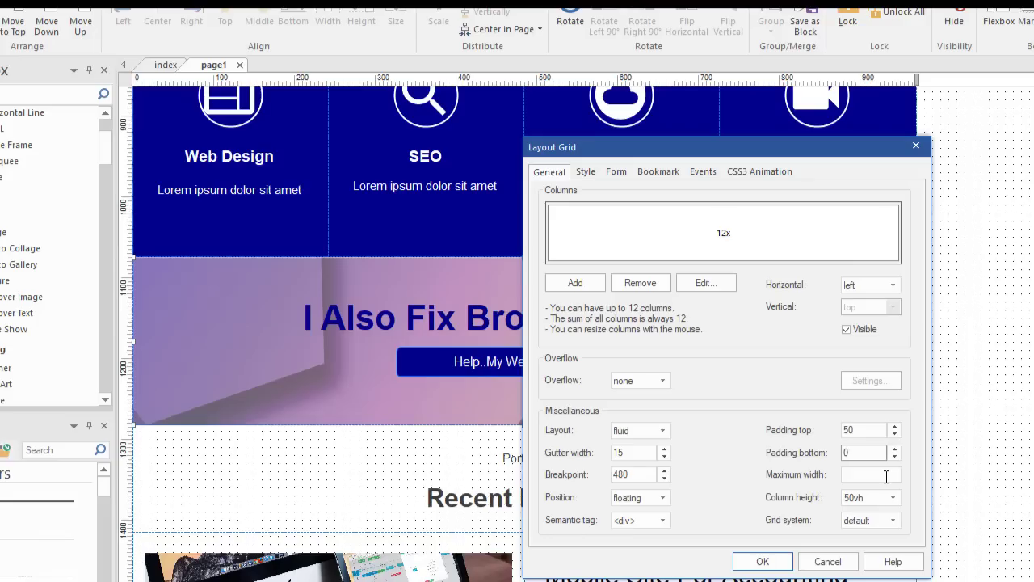
click(763, 562)
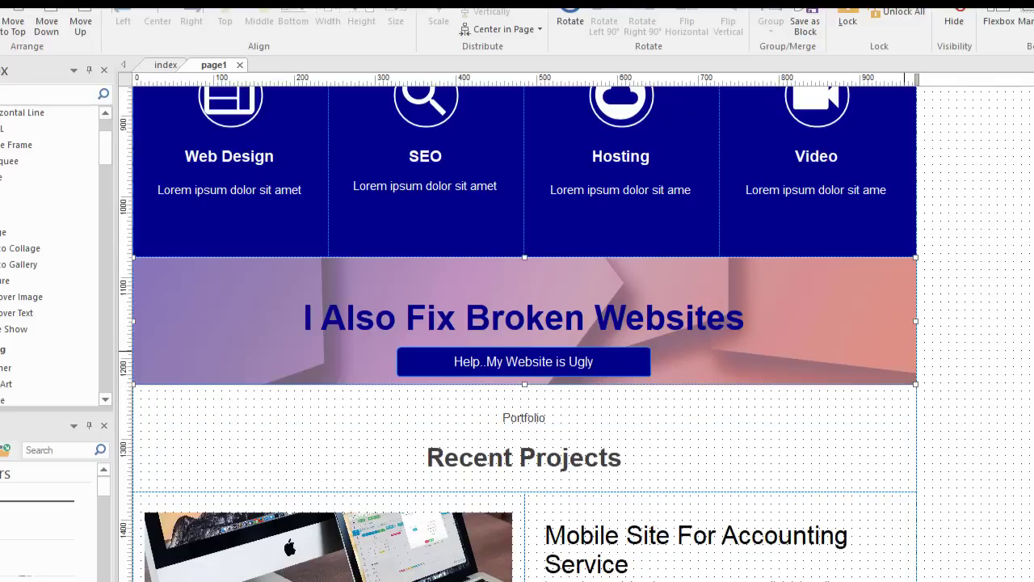
key(F5)
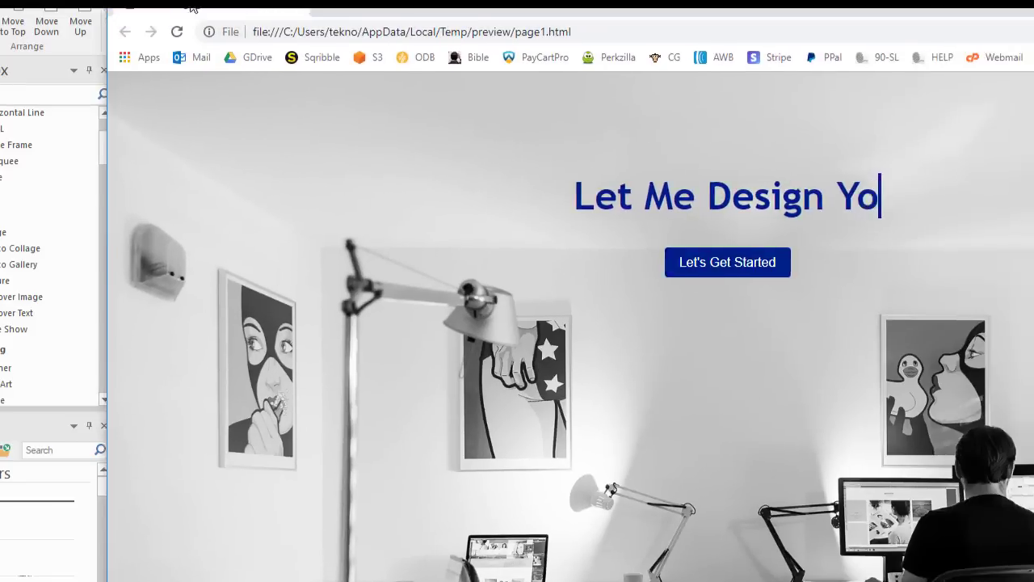
scroll(962, 331, down, 9)
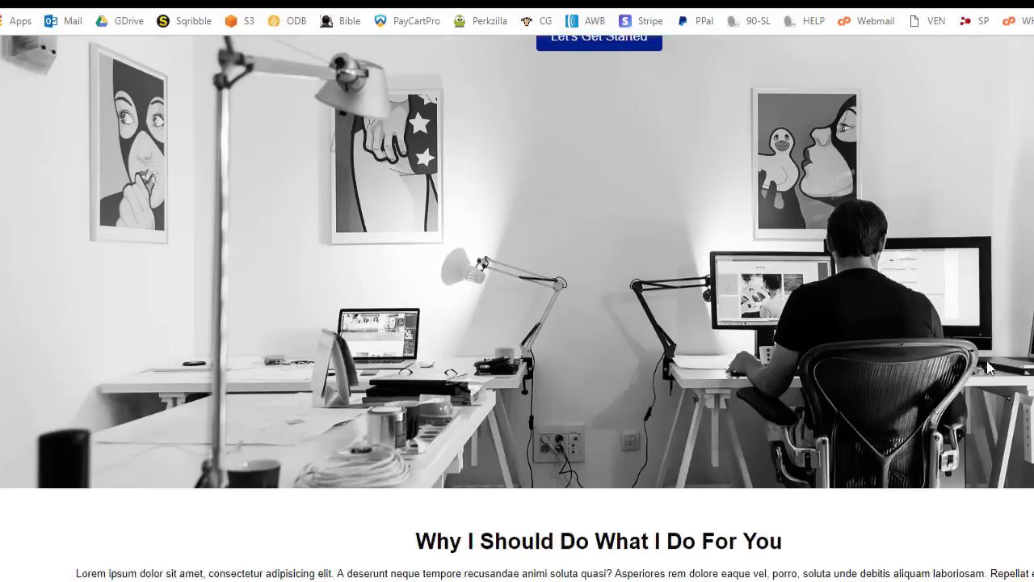
scroll(962, 331, up, 1)
scroll(961, 331, down, 5)
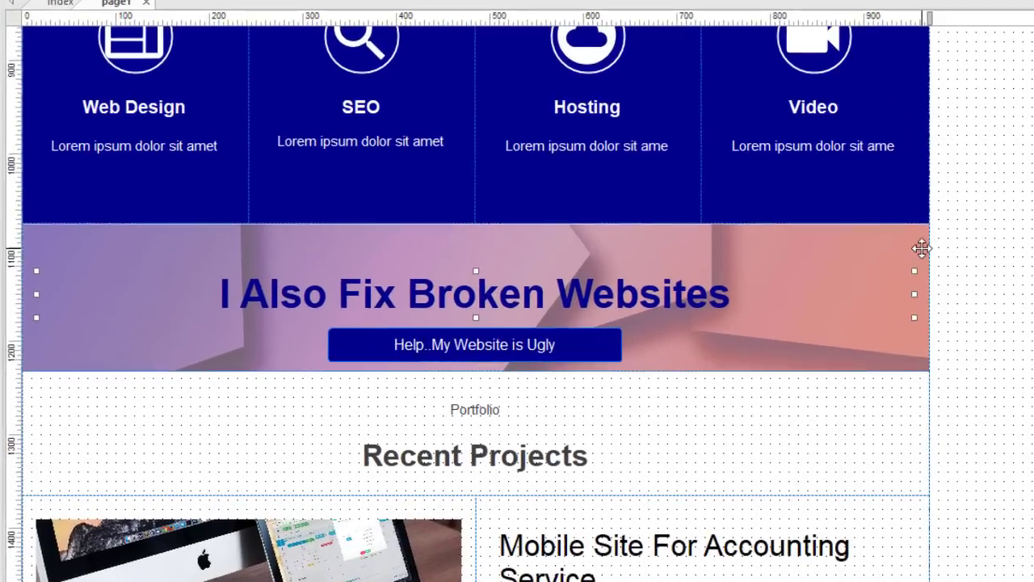
Step: Set the "I Also Fix Broken Websites" grid's column height to auto and its bottom padding to 50
double_click(918, 247)
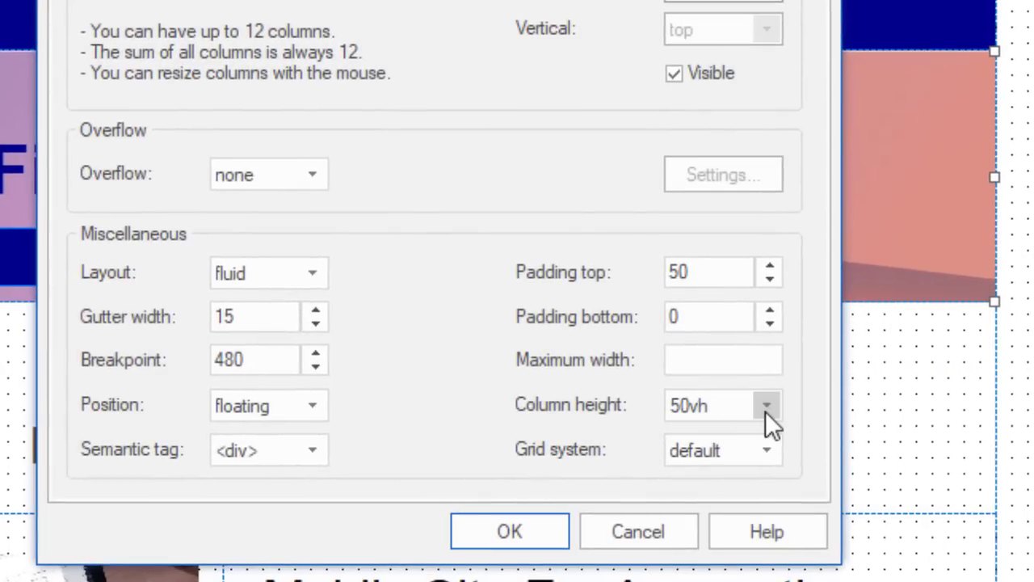
click(765, 411)
click(711, 433)
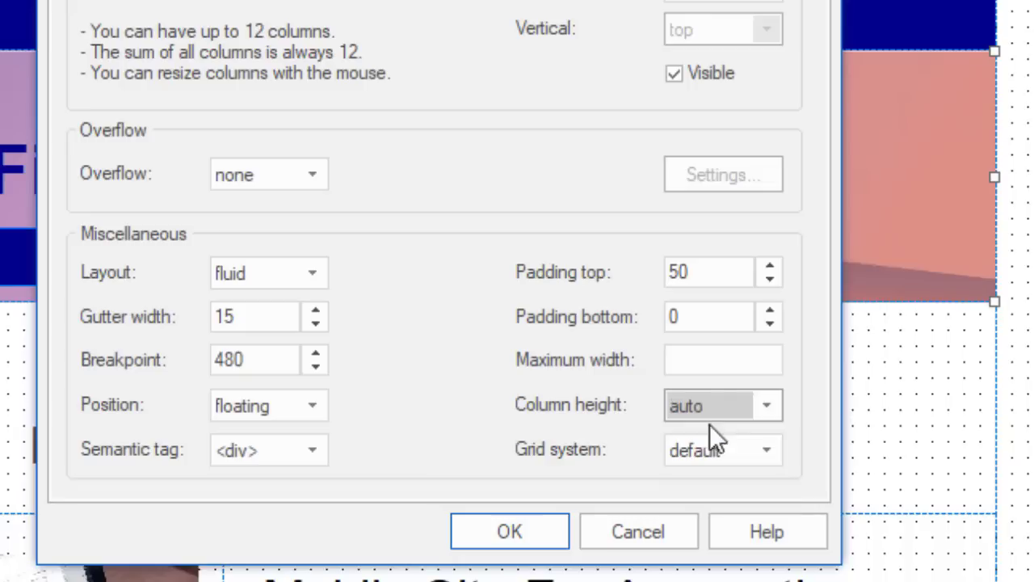
double_click(685, 316)
text(50)
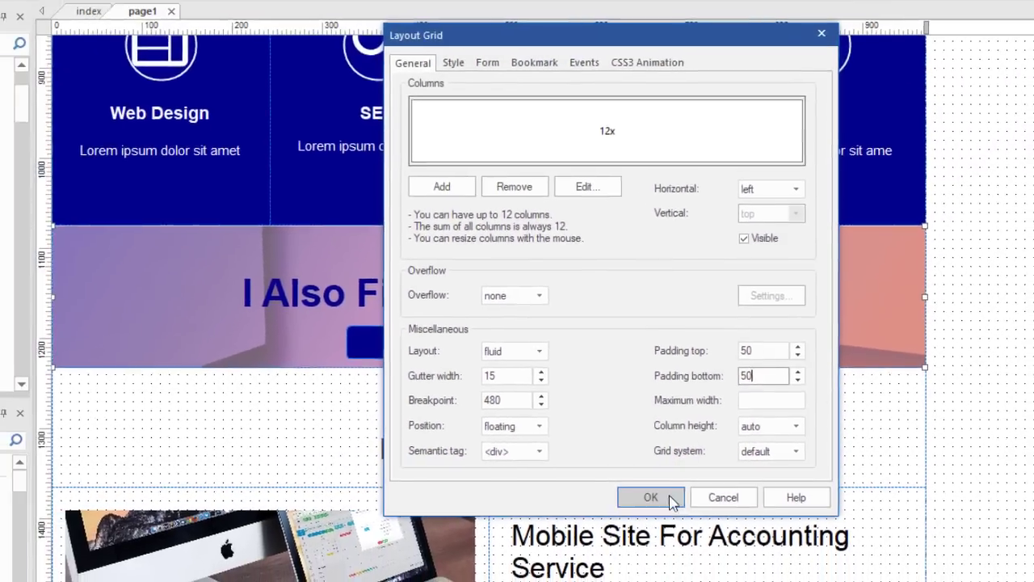
click(581, 514)
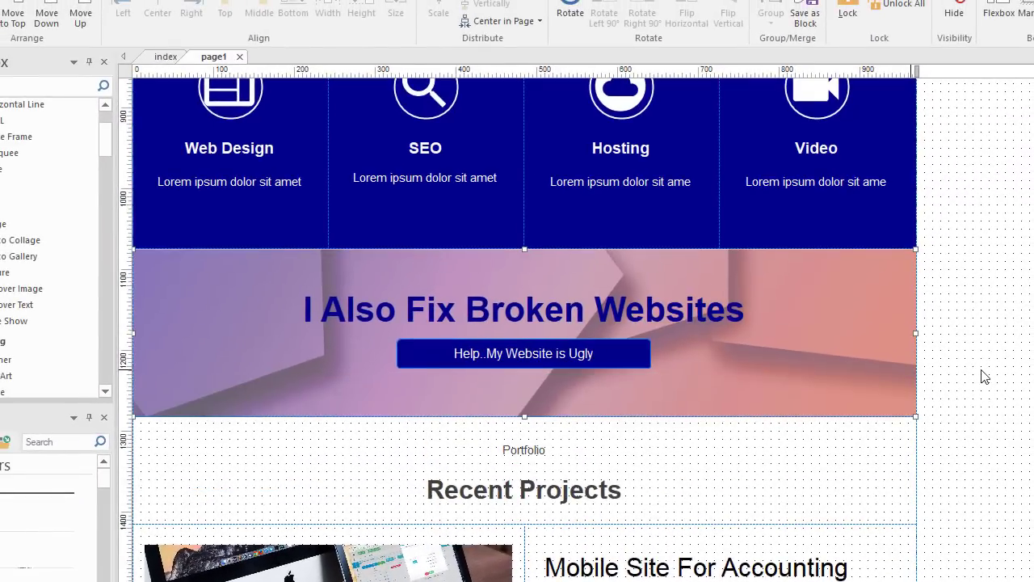
Step: Preview the page in the browser and check the height of the "I Also Fix Broken Websites" section
key(F5)
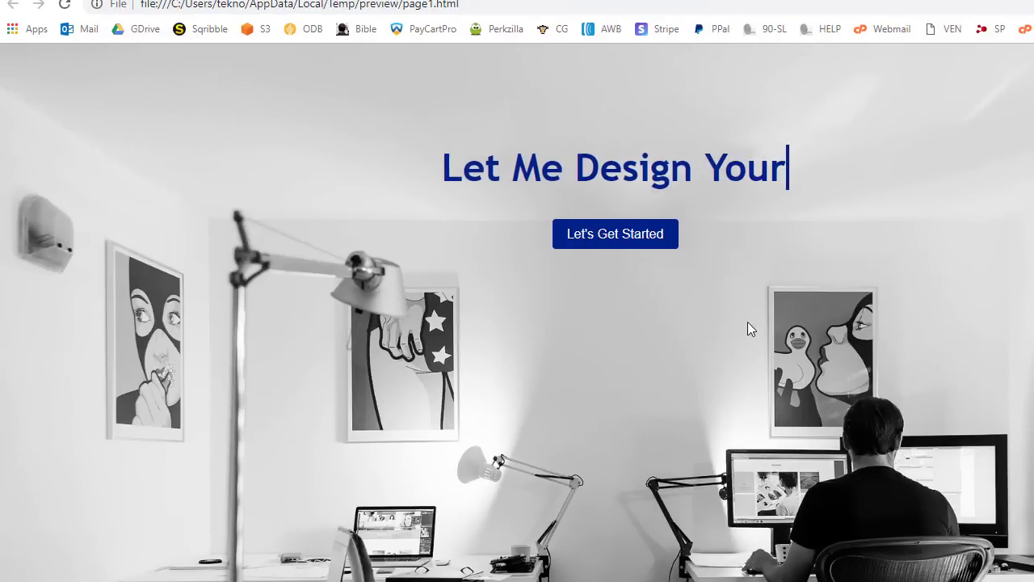
scroll(747, 322, down, 12)
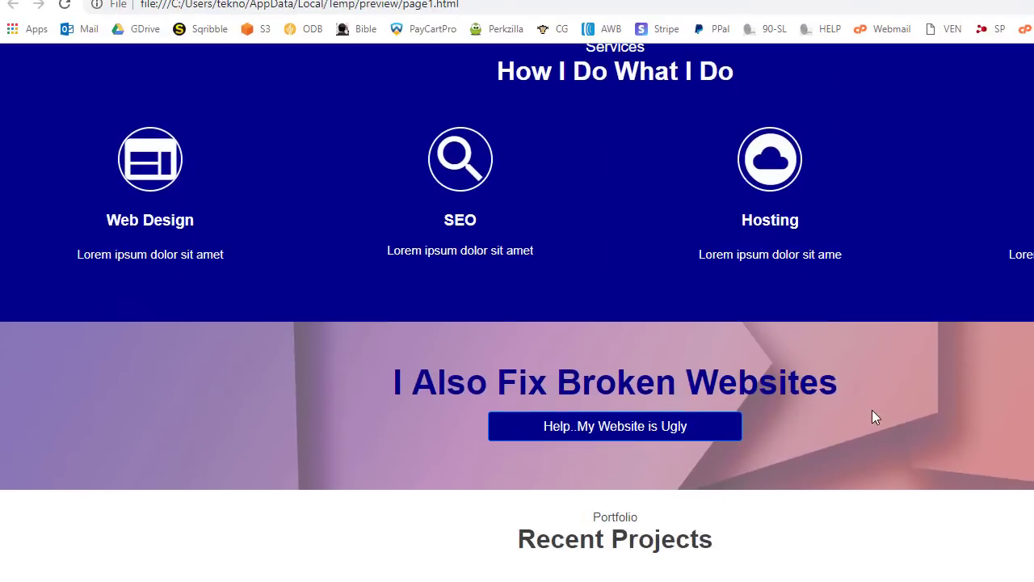
scroll(871, 417, down, 2)
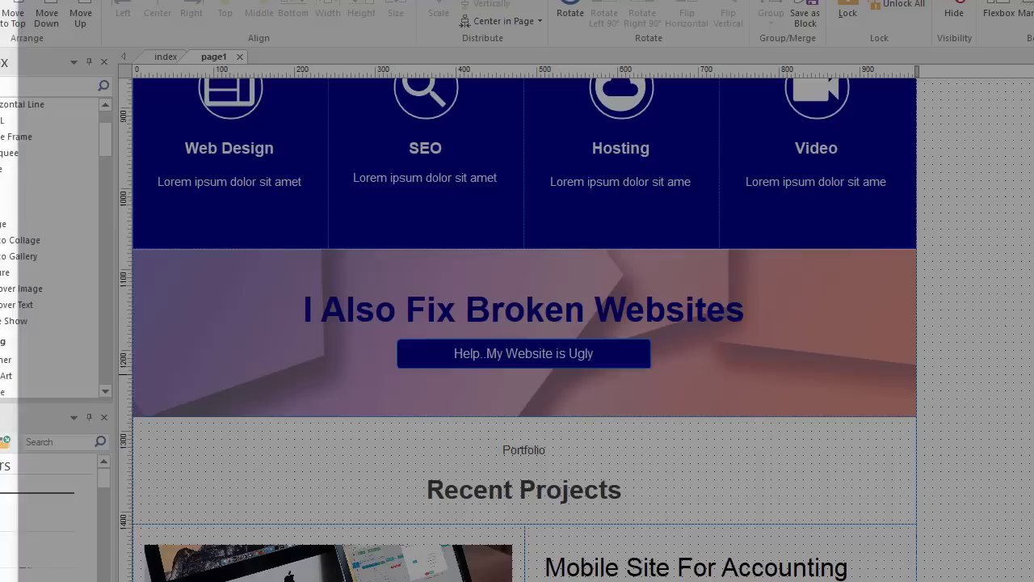
Step: Add a one-column layout grid holding a horizontal line below the "Mobile Site For Accounting Service" card and check its properties
scroll(1004, 286, down, 6)
scroll(382, 239, up, 3)
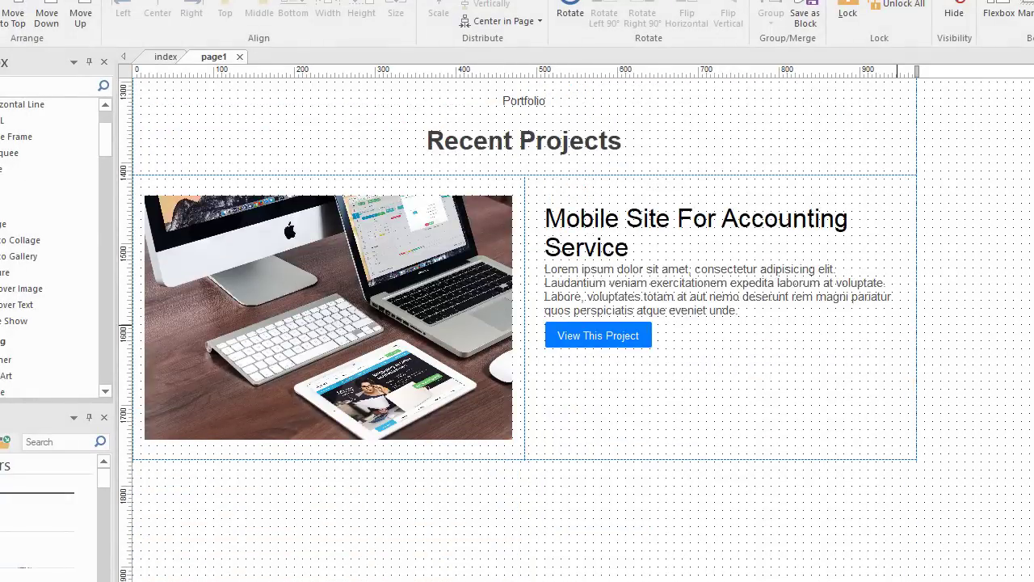
scroll(519, 271, down, 2)
scroll(1030, 311, down, 2)
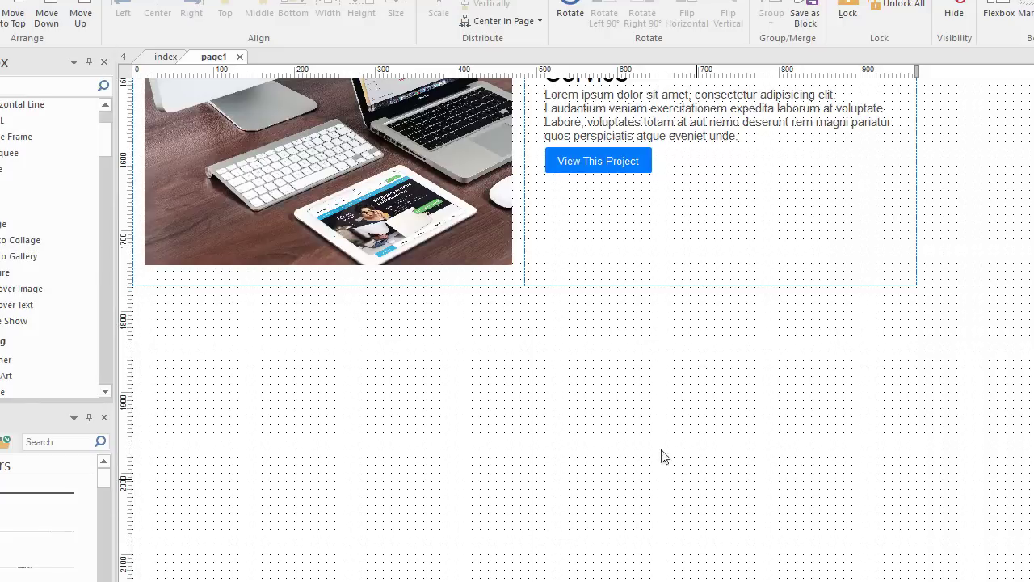
click(385, 427)
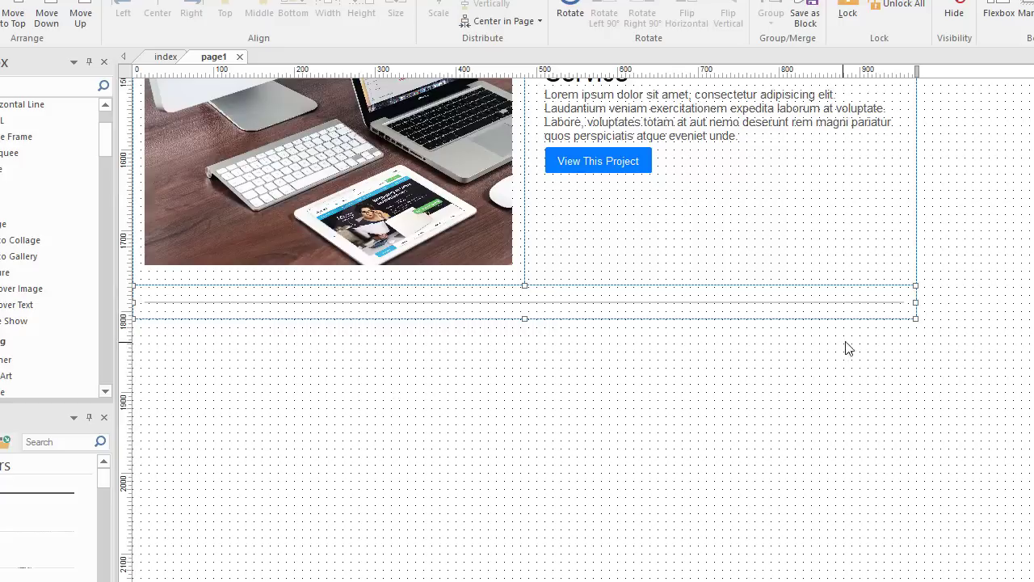
double_click(913, 307)
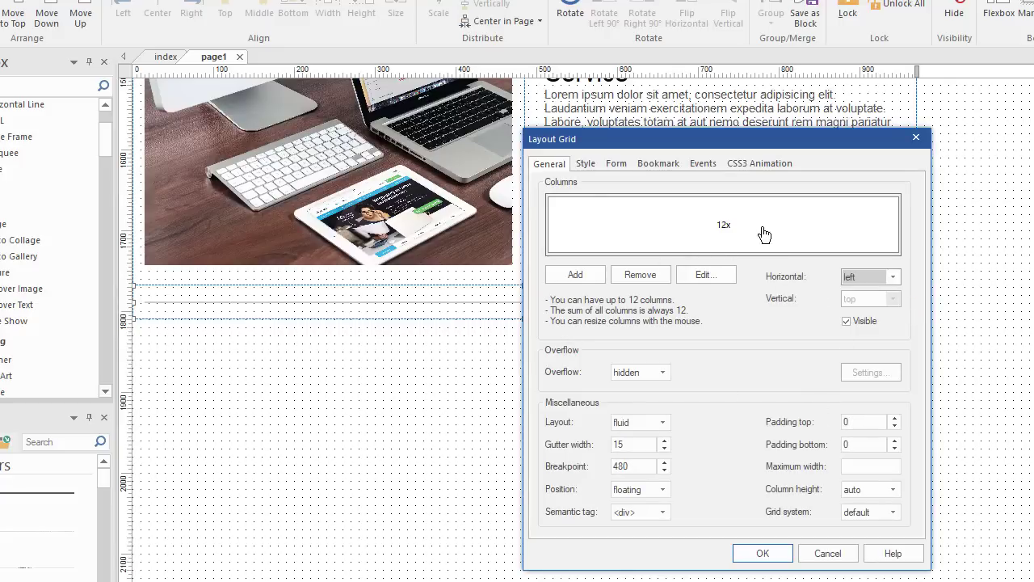
click(762, 553)
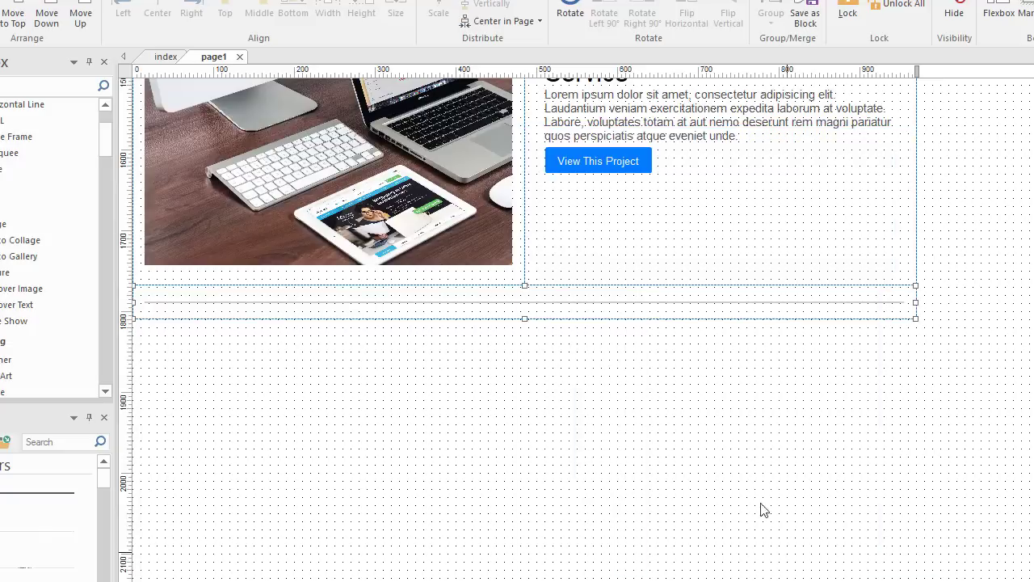
double_click(521, 304)
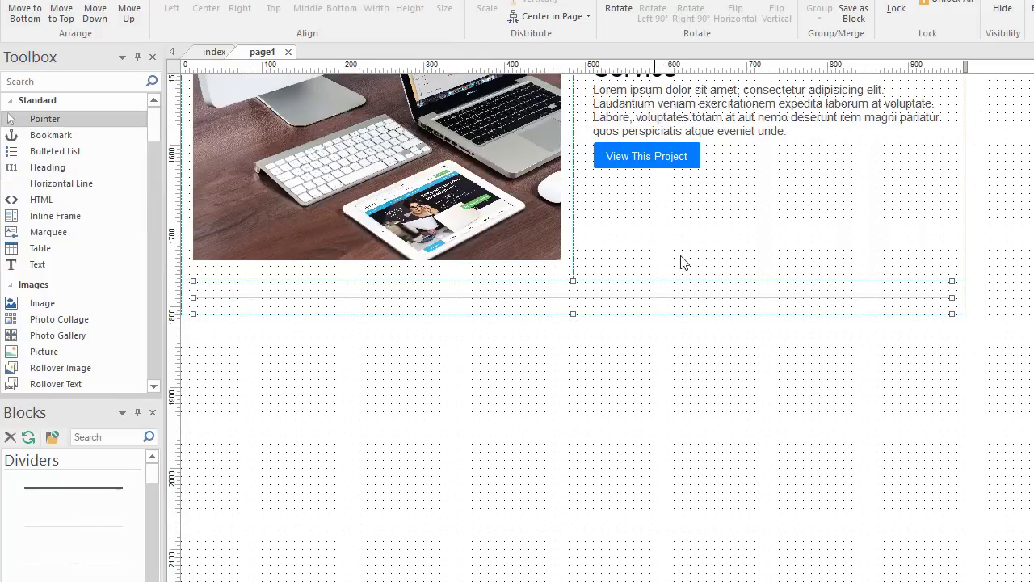
Step: Add the "Ecom Gift Shop" and "Web App for Fashion Store" project cards below the divider, each followed by a horizontal line
click(129, 13)
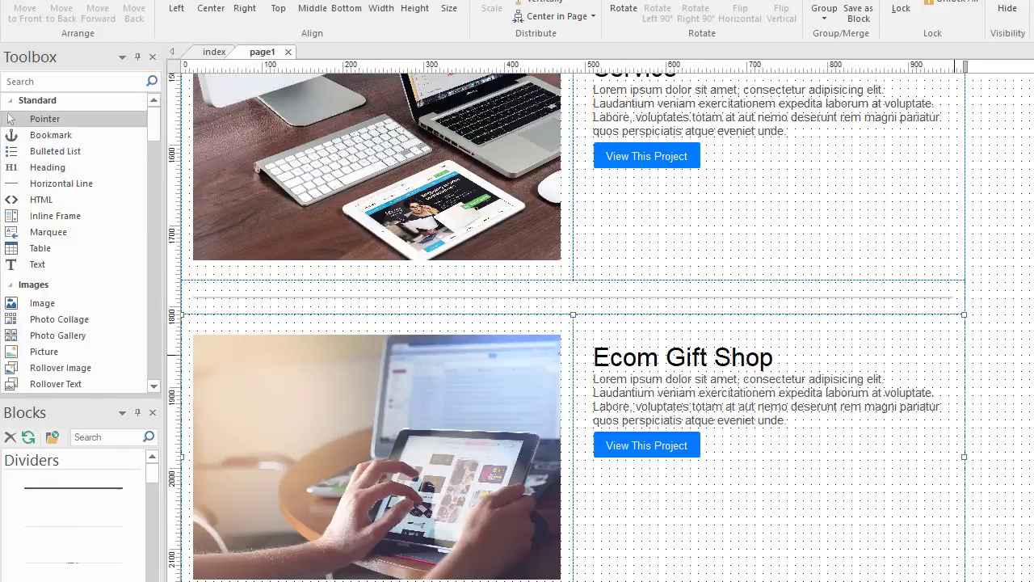
scroll(566, 323, down, 3)
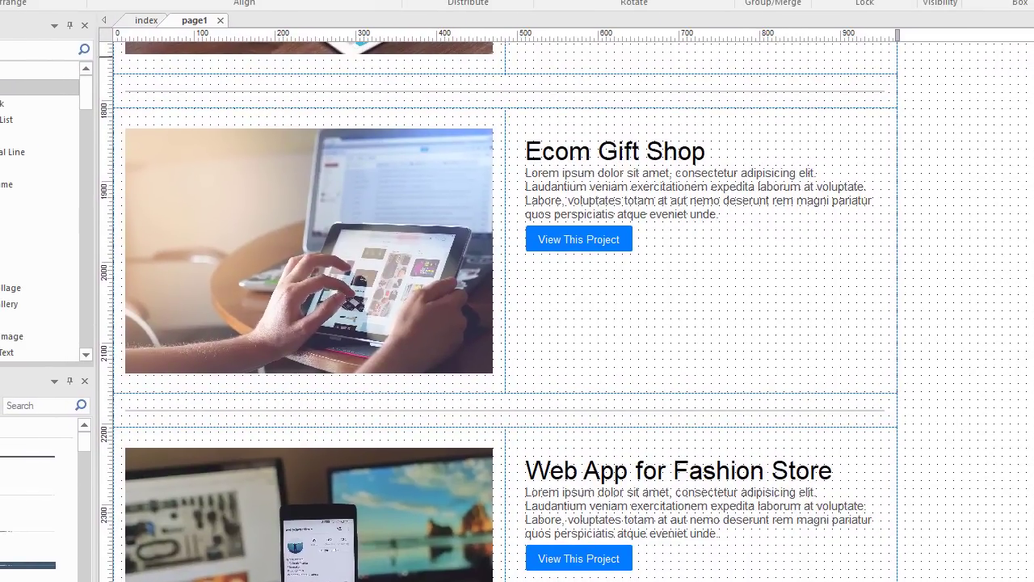
scroll(1001, 236, down, 4)
scroll(1002, 236, down, 3)
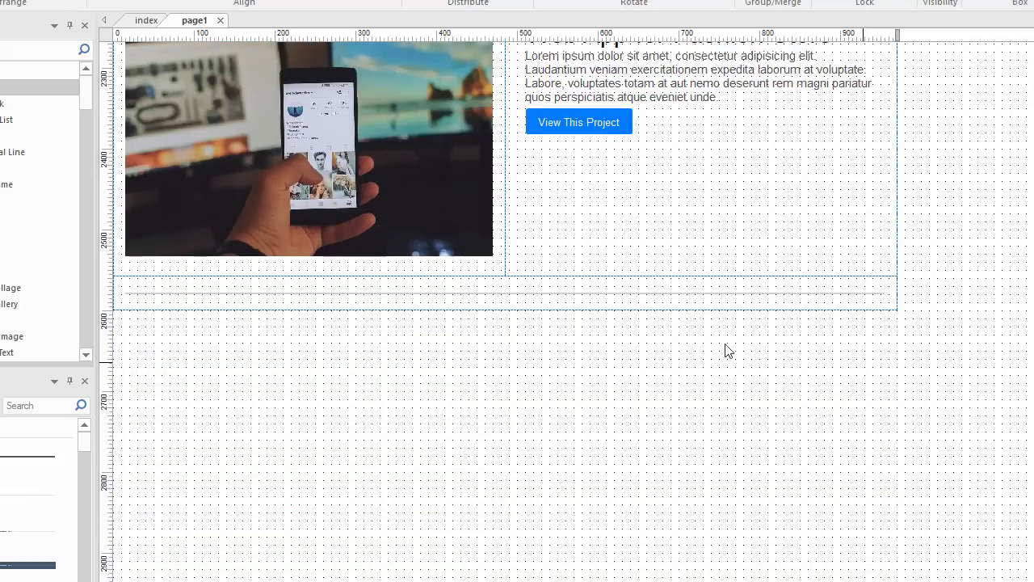
Step: Review the page layout from the portfolio cards and dividers up to the services section and hero image
scroll(914, 335, up, 8)
scroll(914, 332, up, 6)
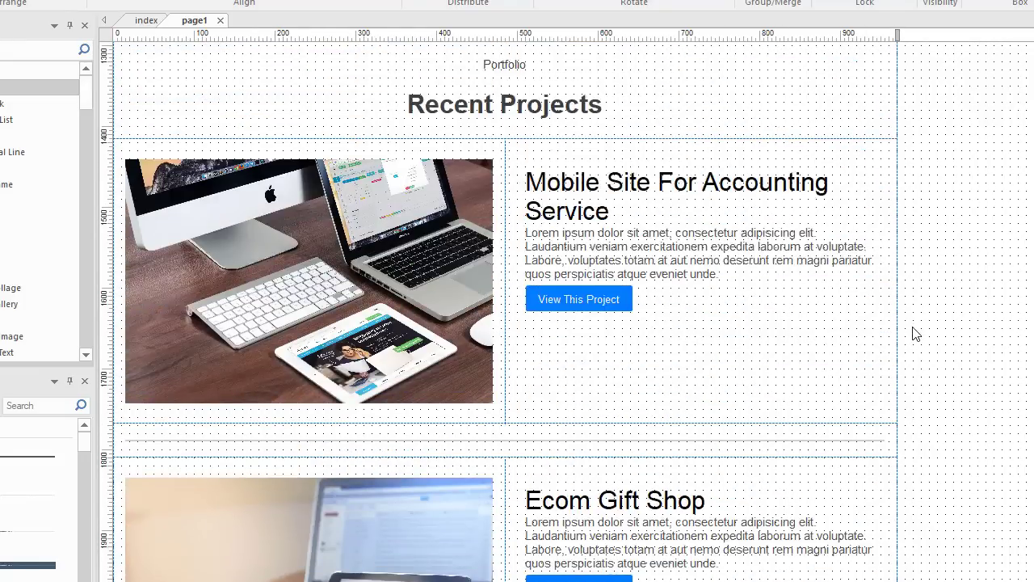
scroll(914, 333, down, 12)
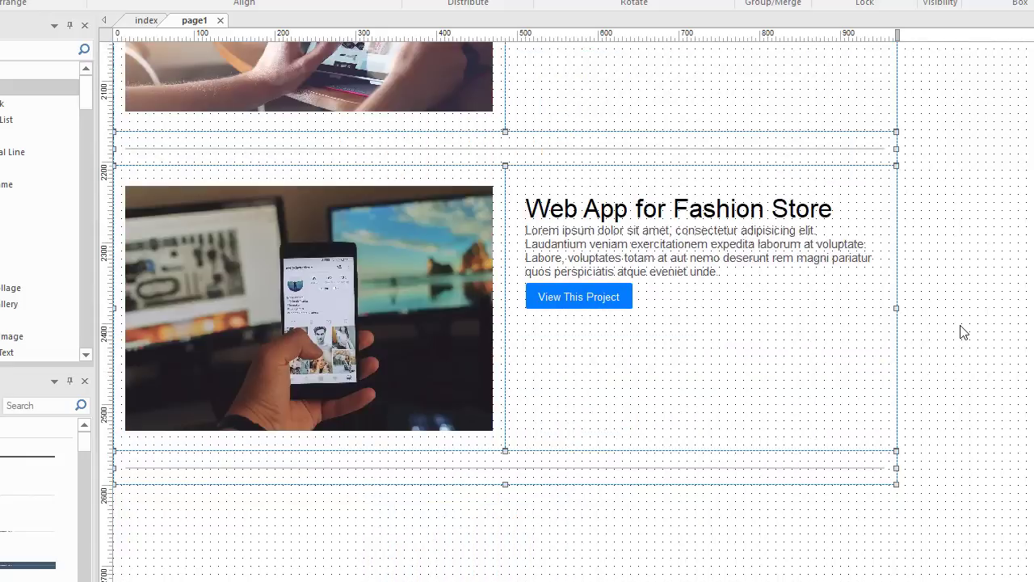
scroll(963, 331, up, 11)
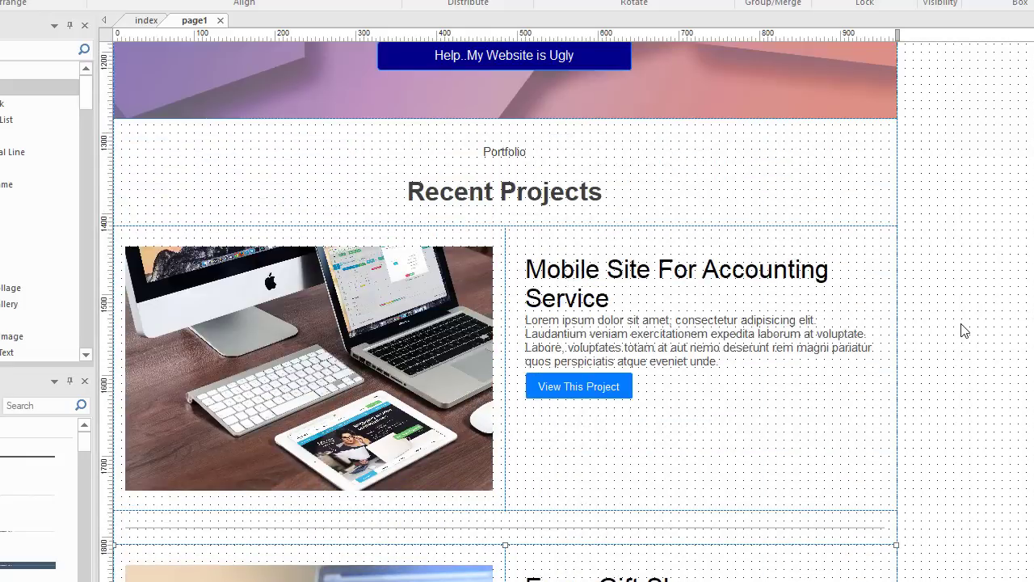
scroll(962, 331, up, 13)
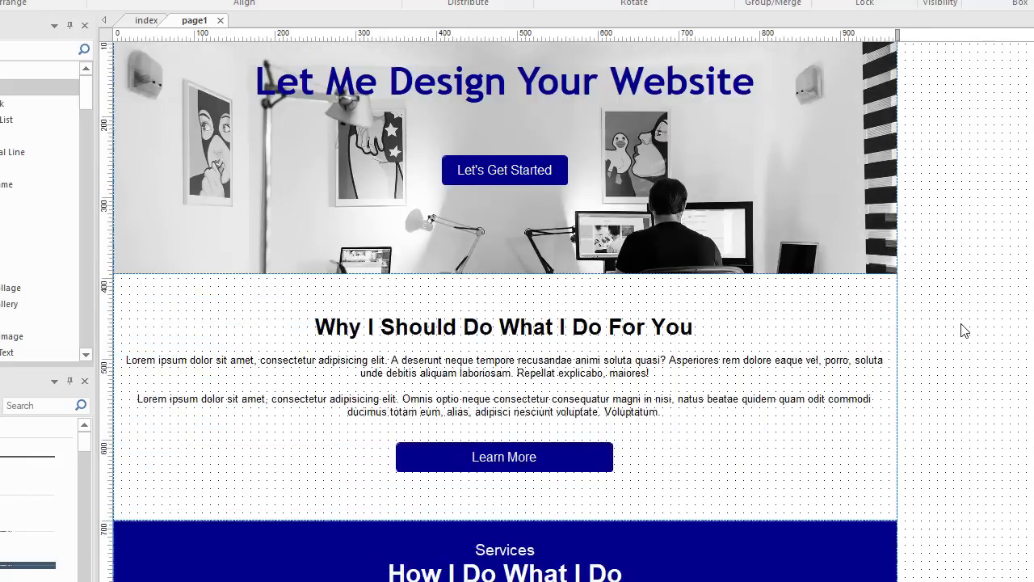
scroll(964, 328, down, 4)
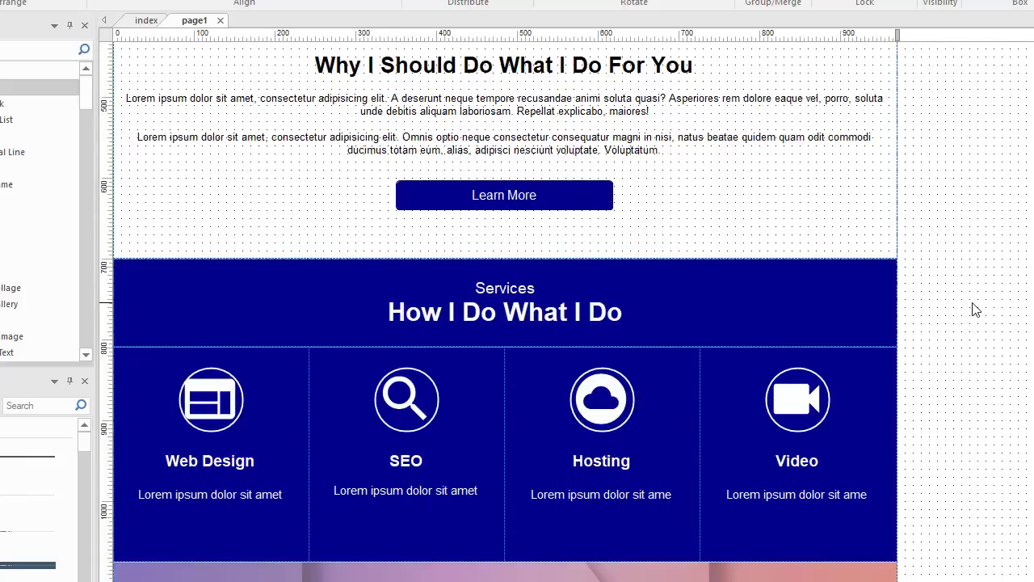
scroll(975, 309, up, 1)
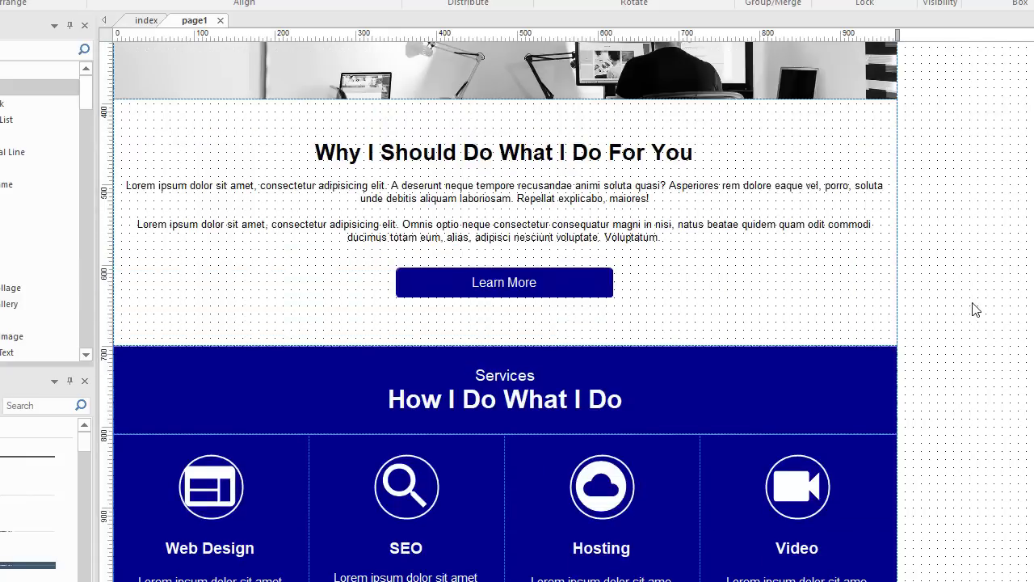
scroll(975, 309, up, 3)
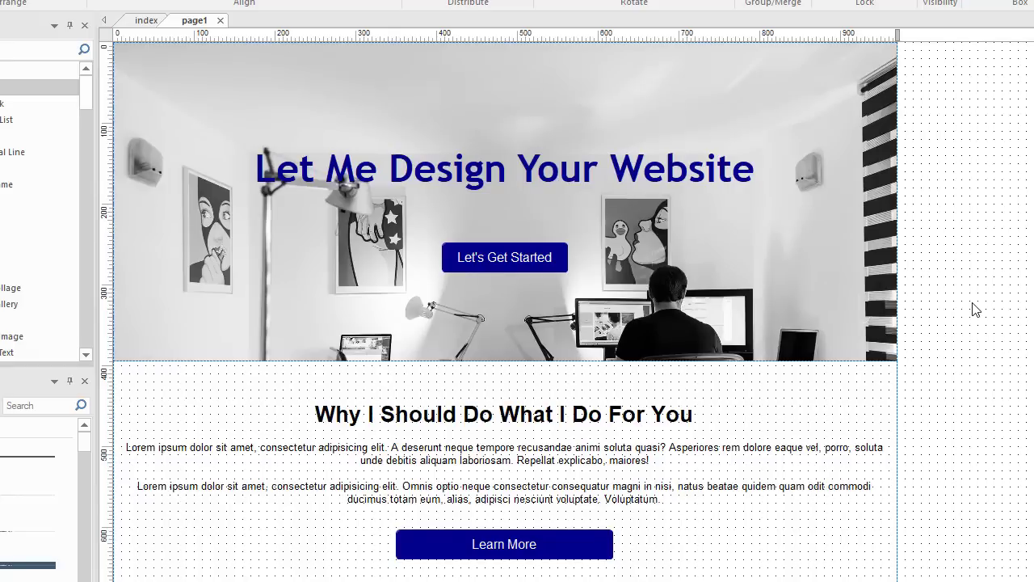
Step: Paste the dark back-to-top layer with the up-arrow icon and place it just outside the page, beside the hero image
key(ctrl+v)
drag(983, 311, 951, 311)
key(Left)
key(Left)
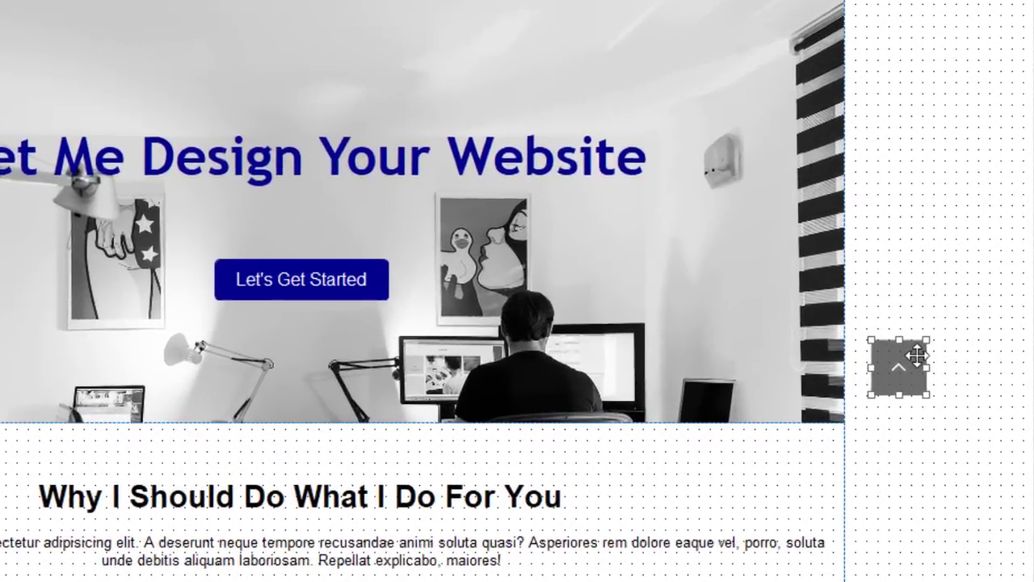
Step: Check the back-to-top layer's mode, orientation and offset settings, keeping the sticky layer mode, and close its properties
double_click(926, 343)
drag(461, 95, 337, 0)
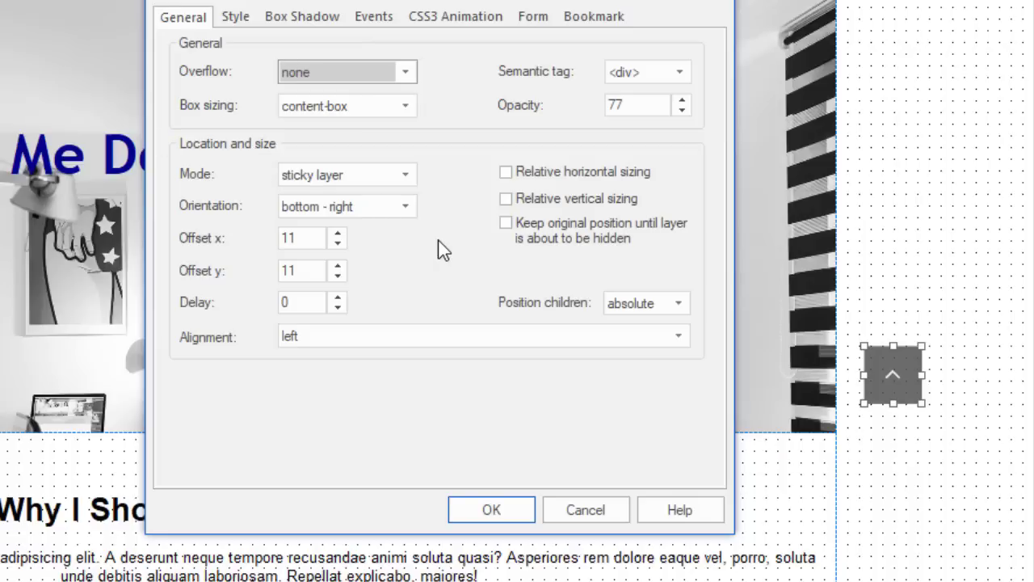
click(406, 175)
click(408, 177)
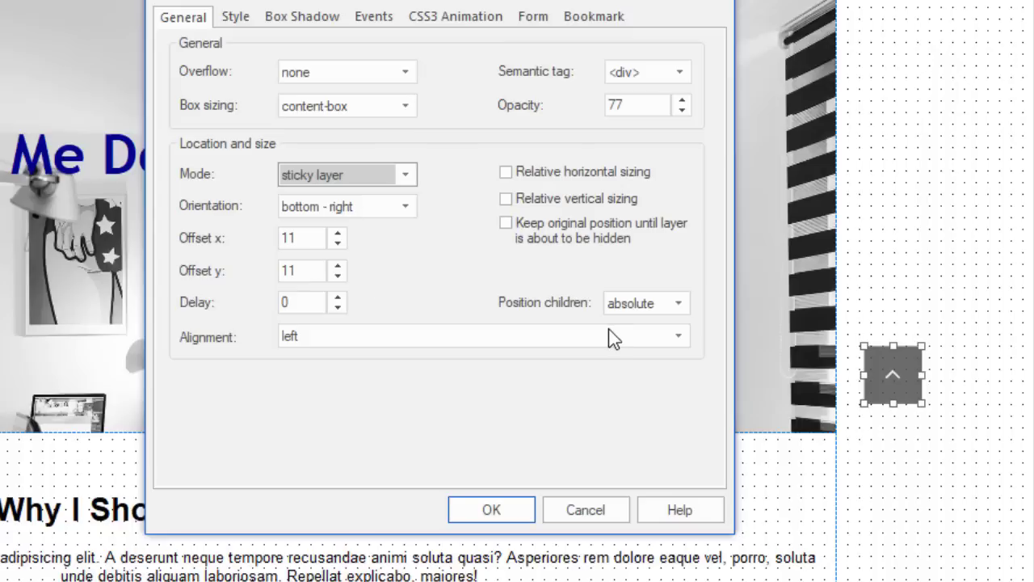
click(563, 501)
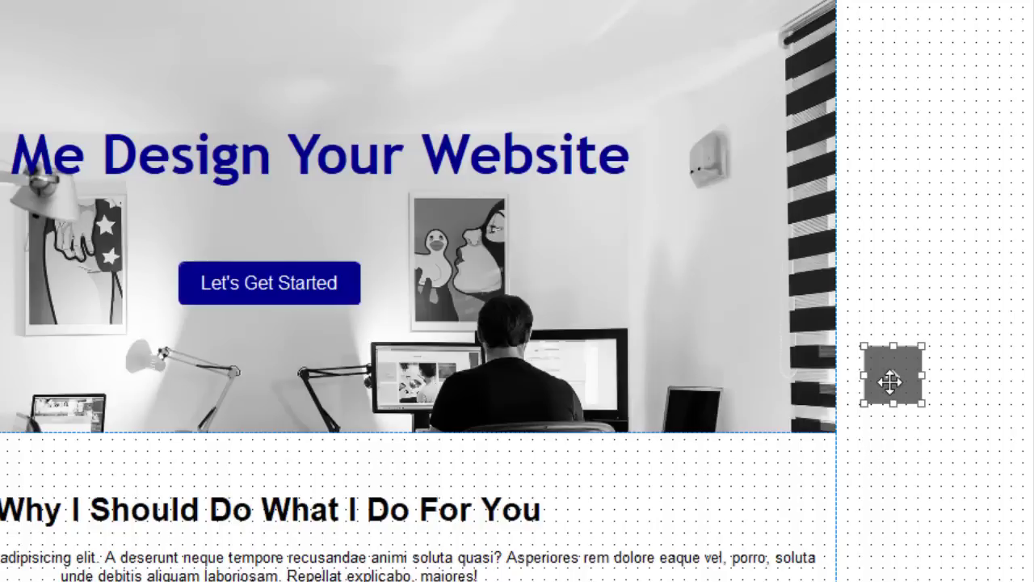
Step: Check the style settings of the up-arrow icon inside the sticky layer and close its properties
click(894, 410)
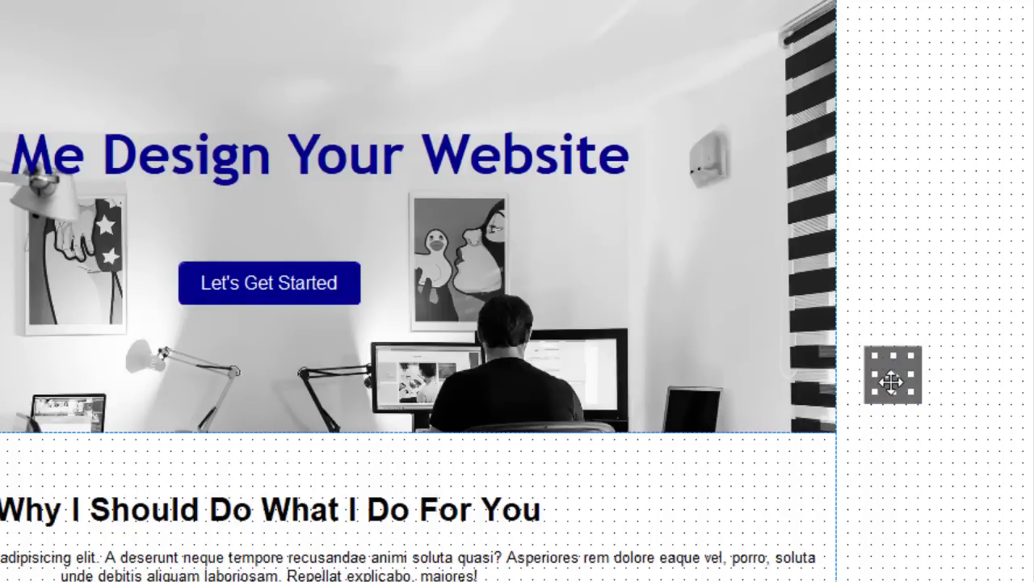
double_click(892, 373)
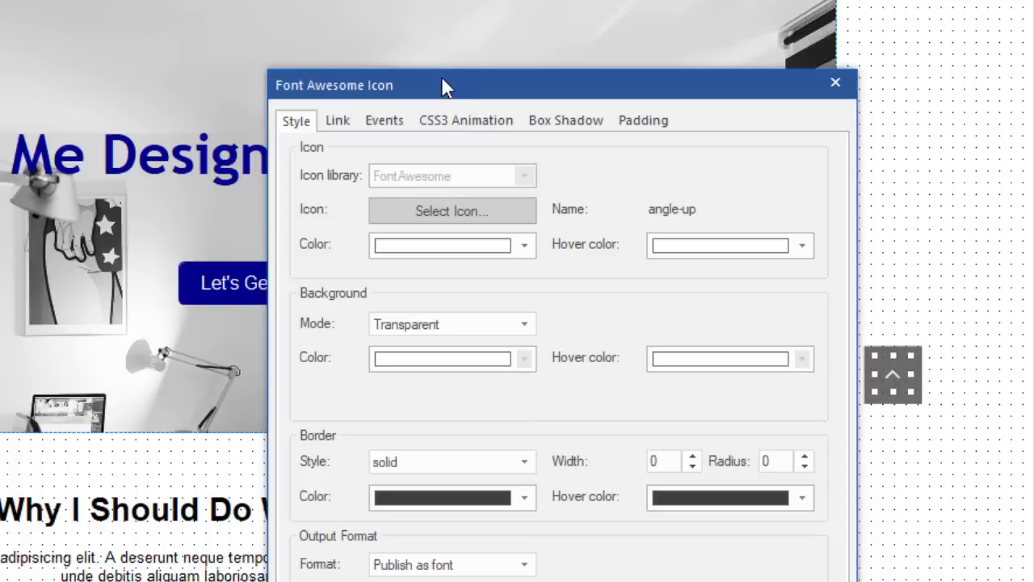
drag(441, 77, 343, 0)
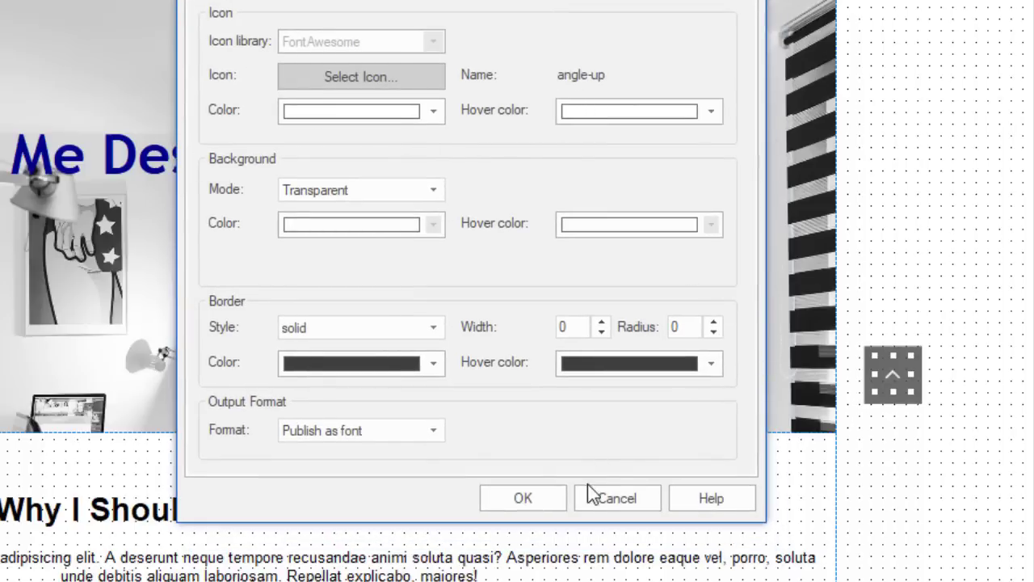
click(545, 492)
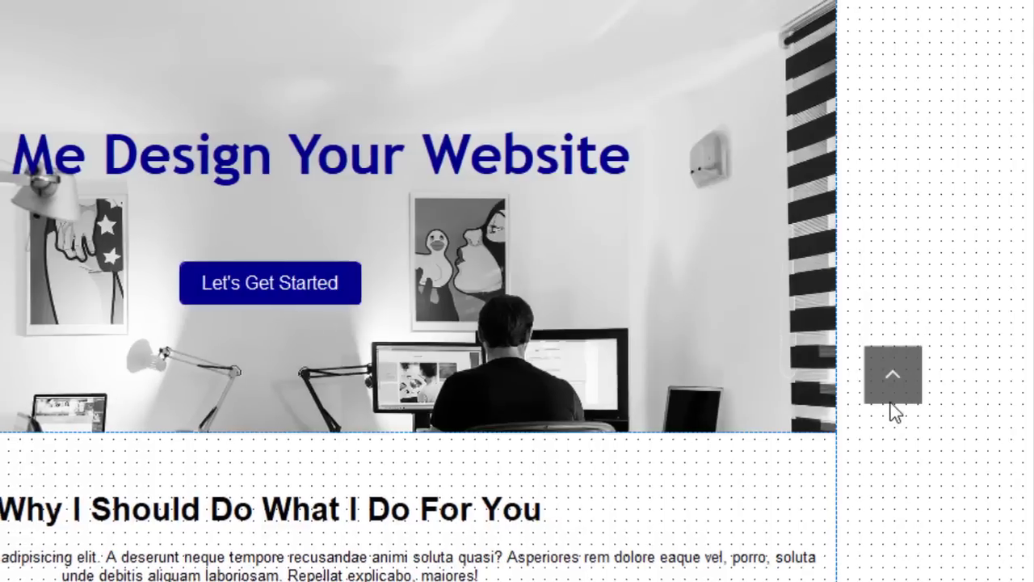
Step: Preview the page in the browser, resize the window and scroll to check that the back-to-top button stays in place, then close the preview
key(F5)
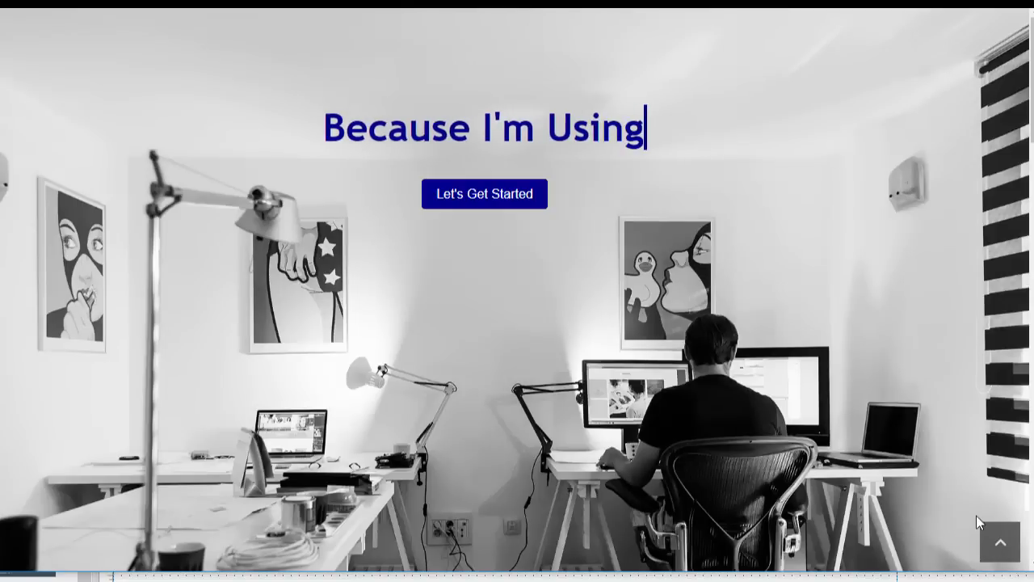
drag(922, 575, 906, 526)
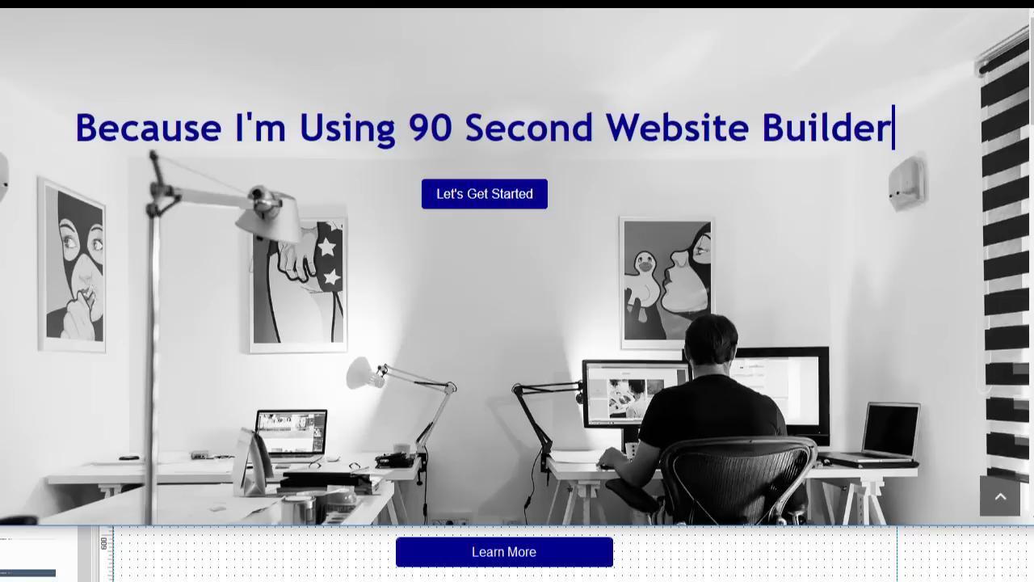
mouse_move(1031, 327)
mouse_down()
mouse_move(836, 328)
mouse_move(1031, 323)
mouse_up()
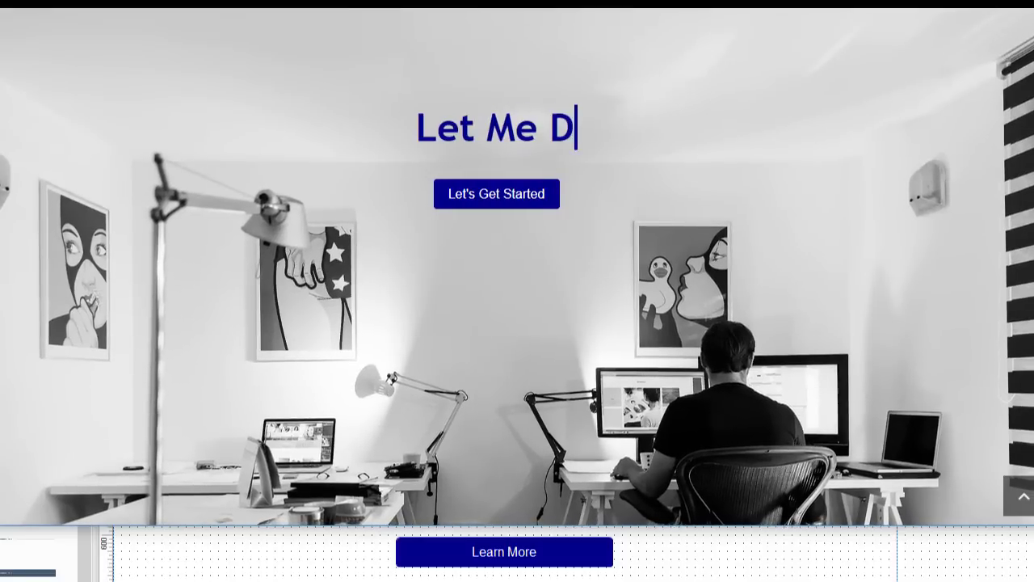
mouse_move(1031, 323)
mouse_down()
mouse_move(872, 324)
mouse_move(1032, 323)
mouse_up()
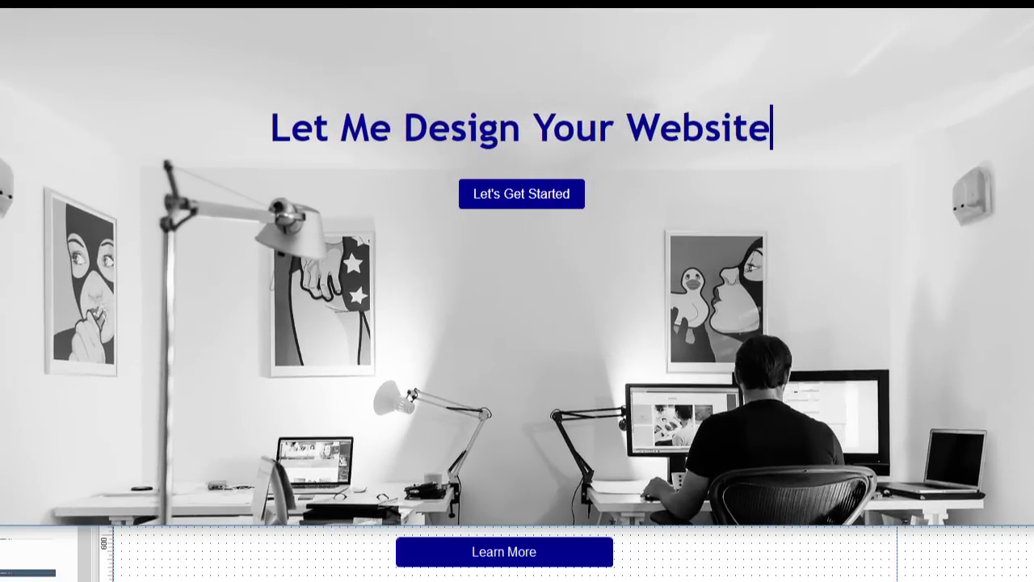
scroll(517, 267, down, 3)
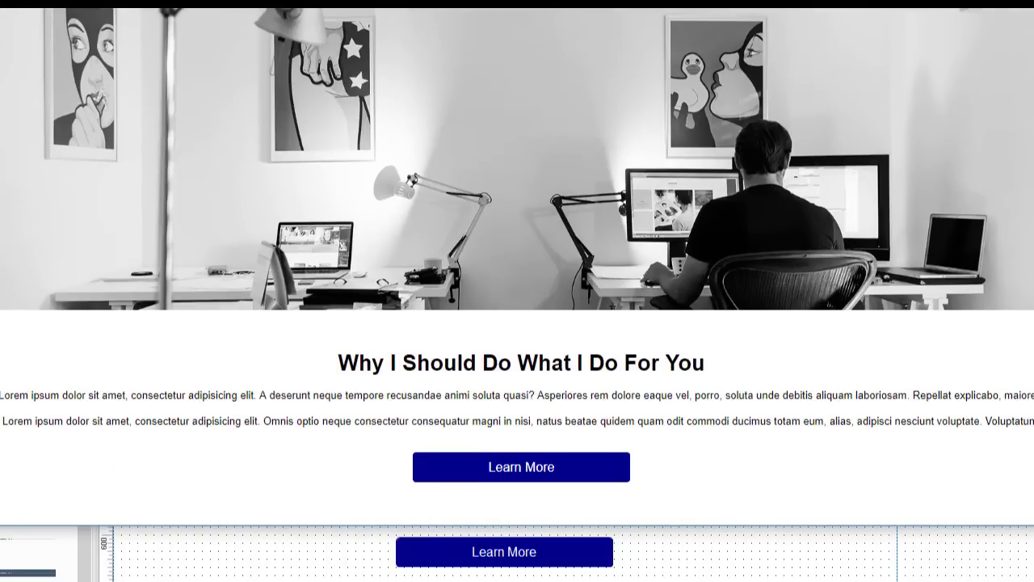
drag(1033, 323, 1002, 323)
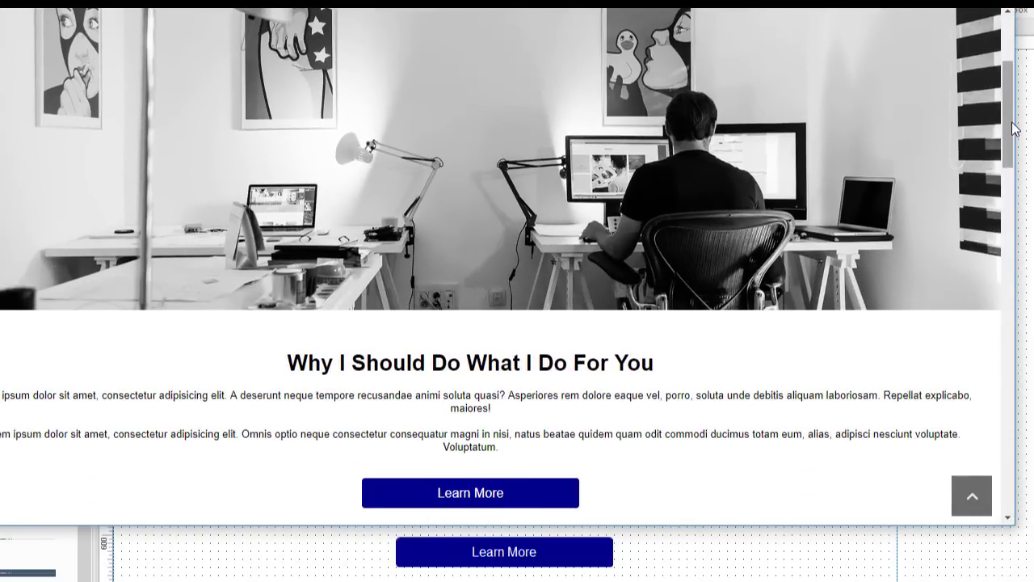
scroll(1008, 147, down, 1)
drag(1008, 147, 1005, 48)
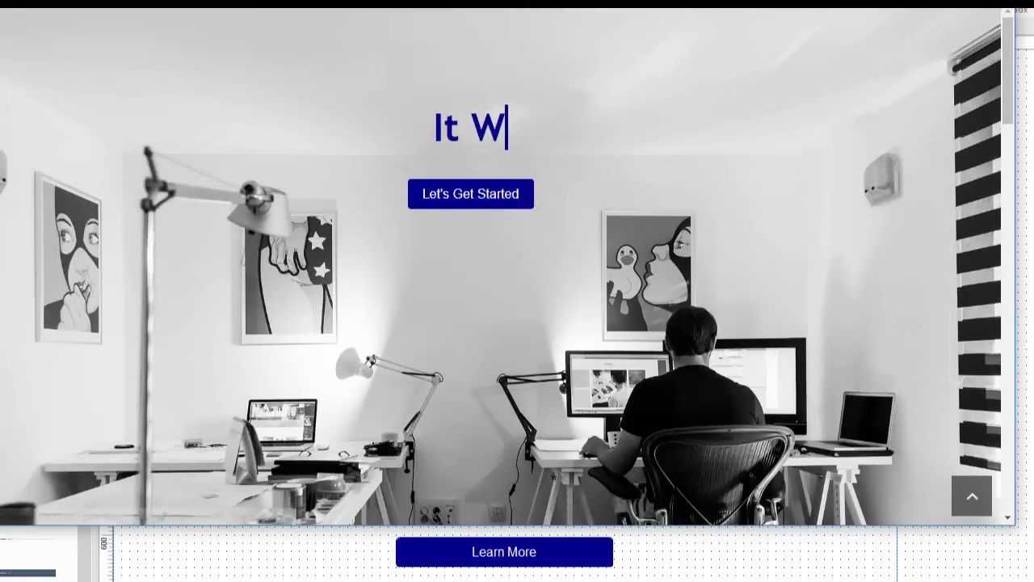
key(Escape)
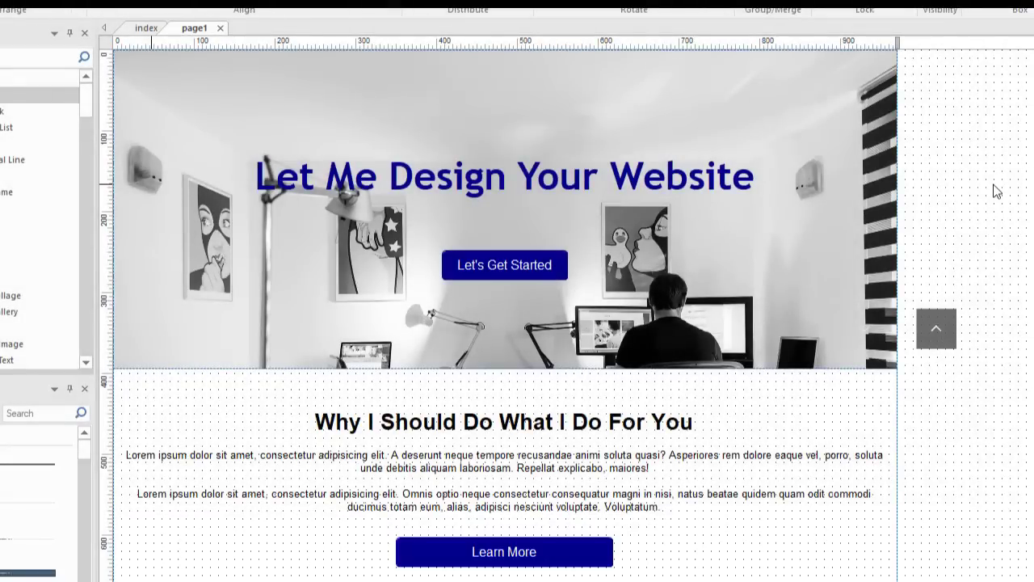
Step: Set the ID of the hero image's layout grid to "home"
click(889, 59)
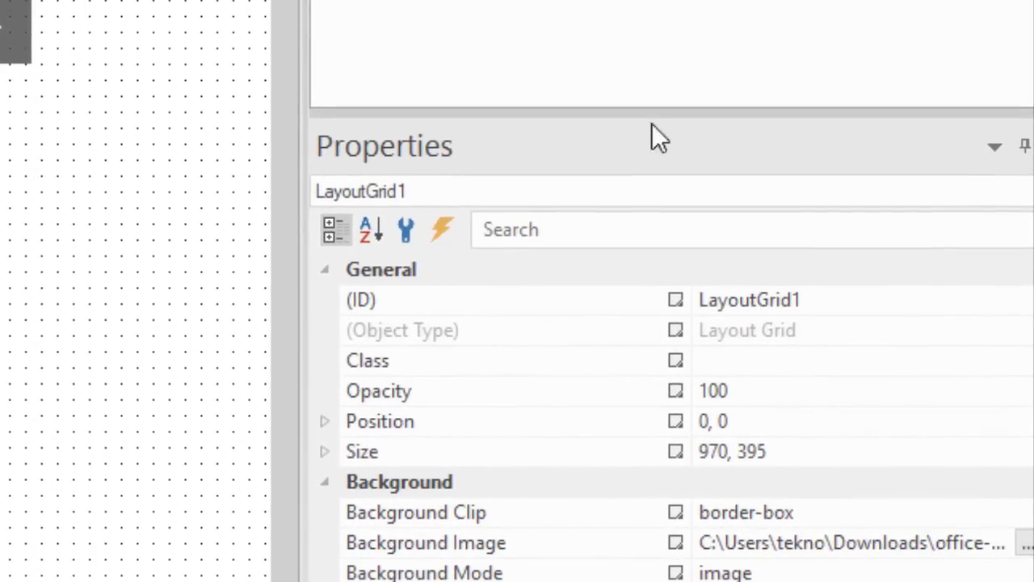
click(772, 303)
drag(803, 298, 634, 279)
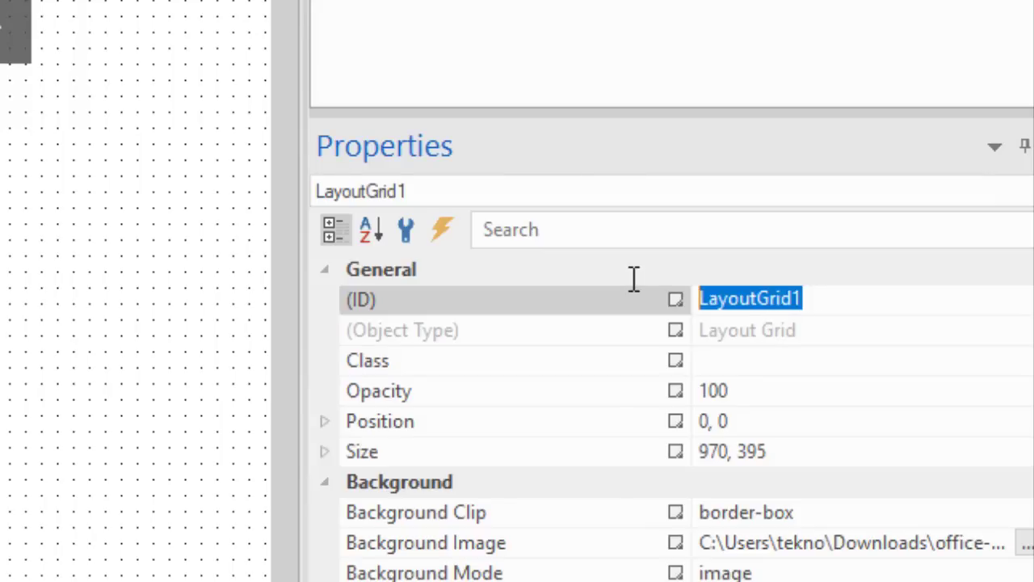
text(home)
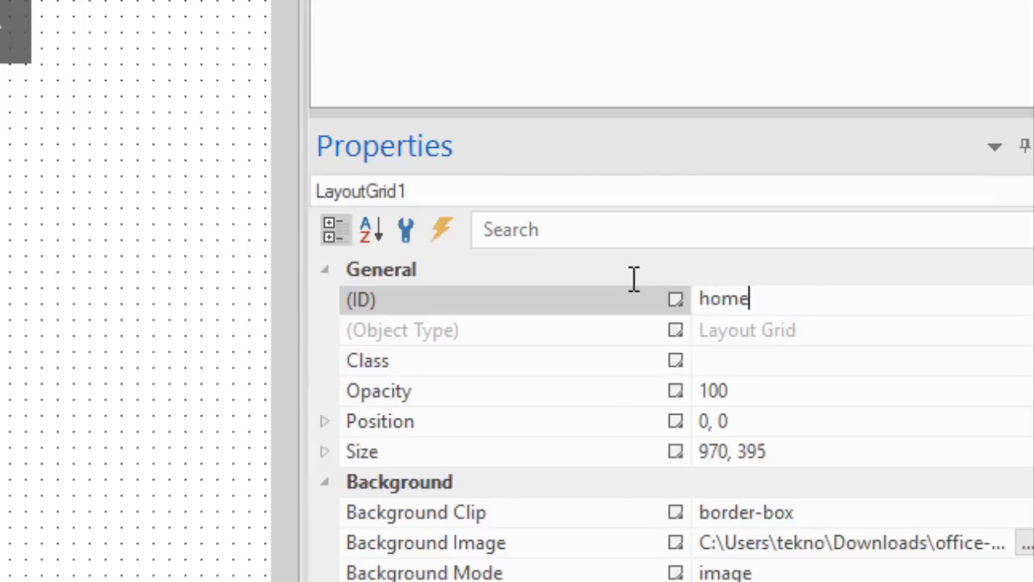
key(Return)
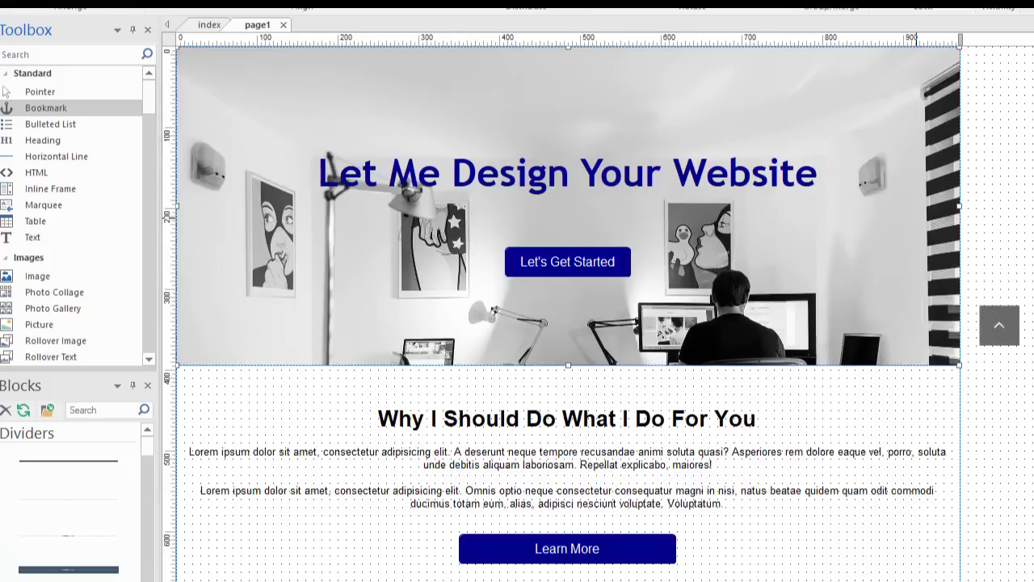
Step: Link the sticky layer's up-arrow icon to the "home" bookmark of a page in this project, opening in the same browser window
scroll(917, 205, down, 1)
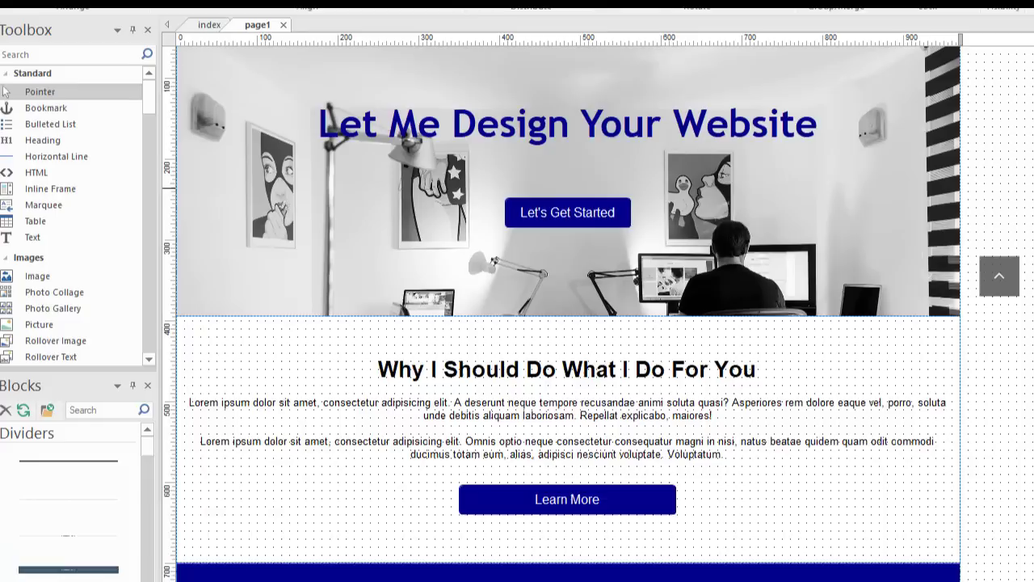
click(998, 275)
double_click(997, 276)
drag(791, 121, 776, 57)
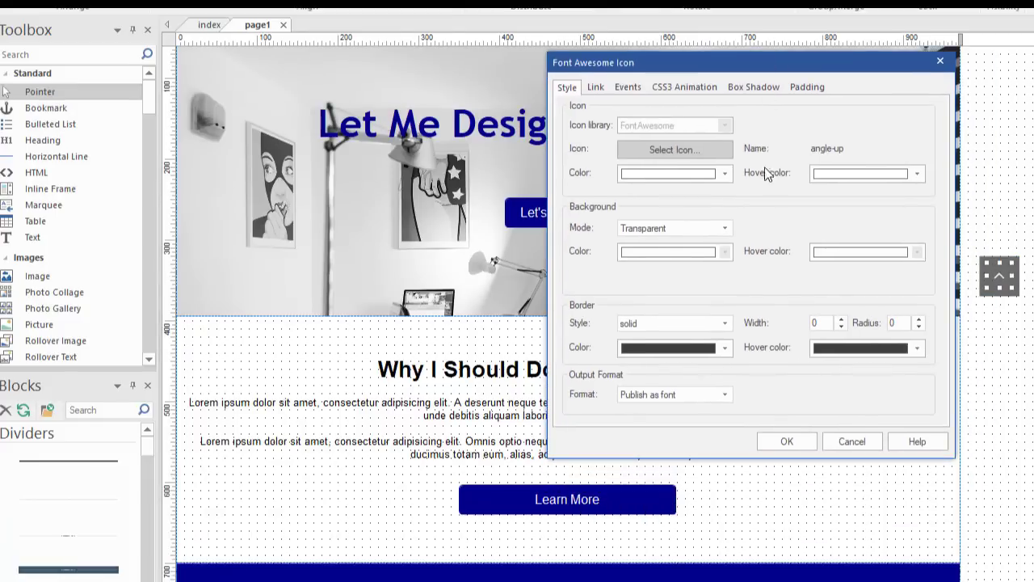
click(595, 89)
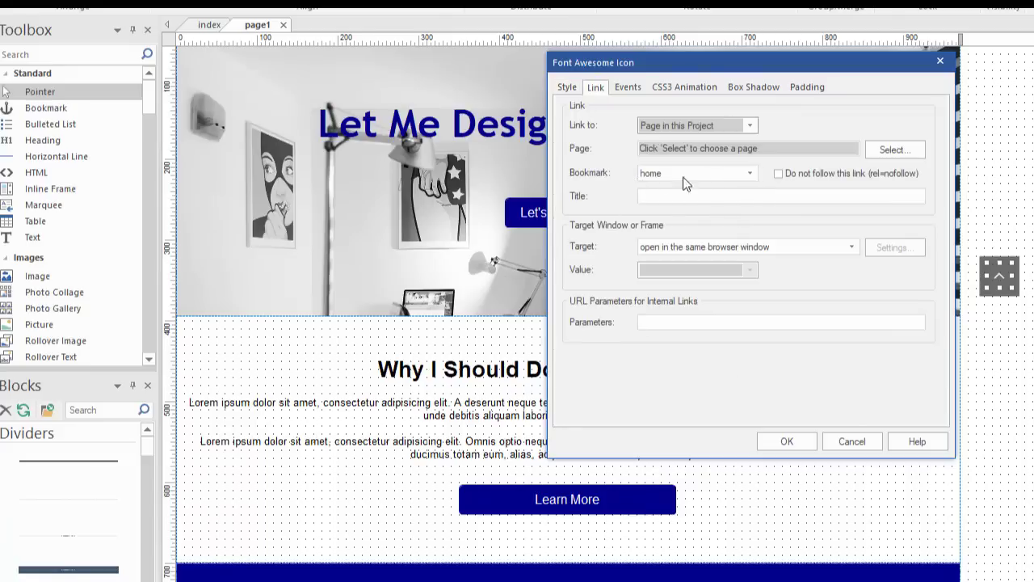
click(750, 174)
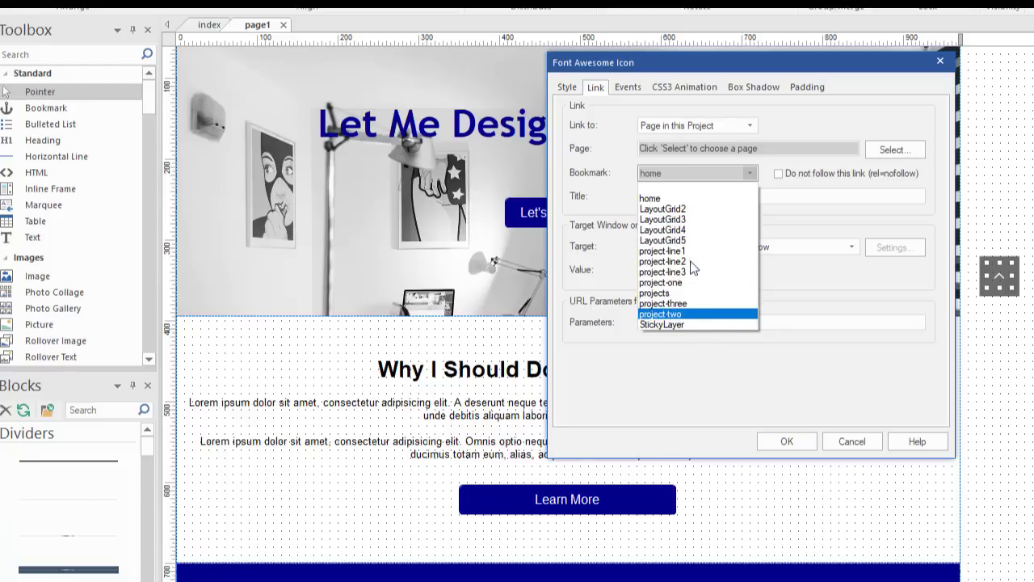
click(651, 198)
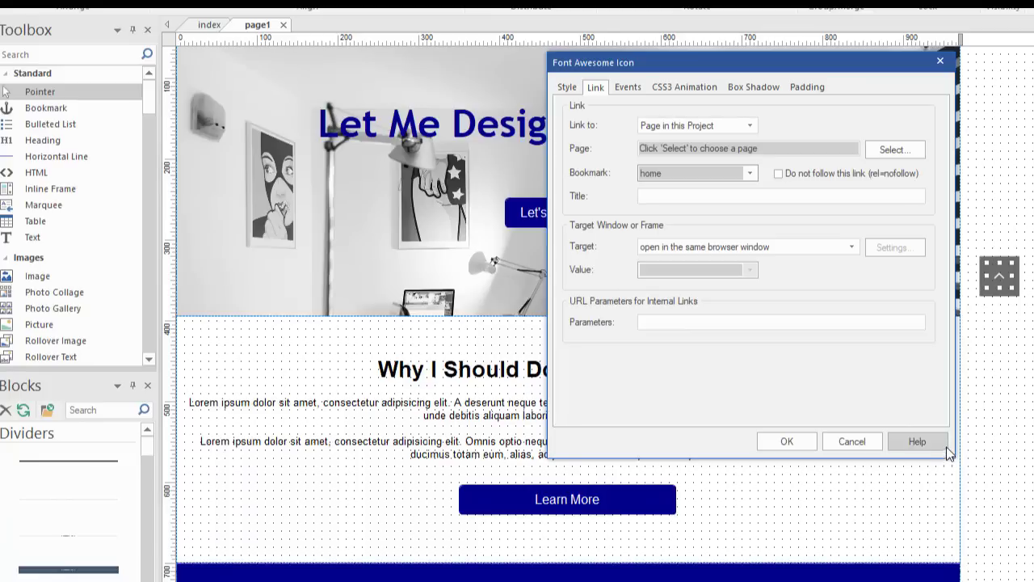
click(798, 441)
Step: Preview the page and test the back-to-top button from the Portfolio section and the page end, then close the preview
key(ctrl+shift+p)
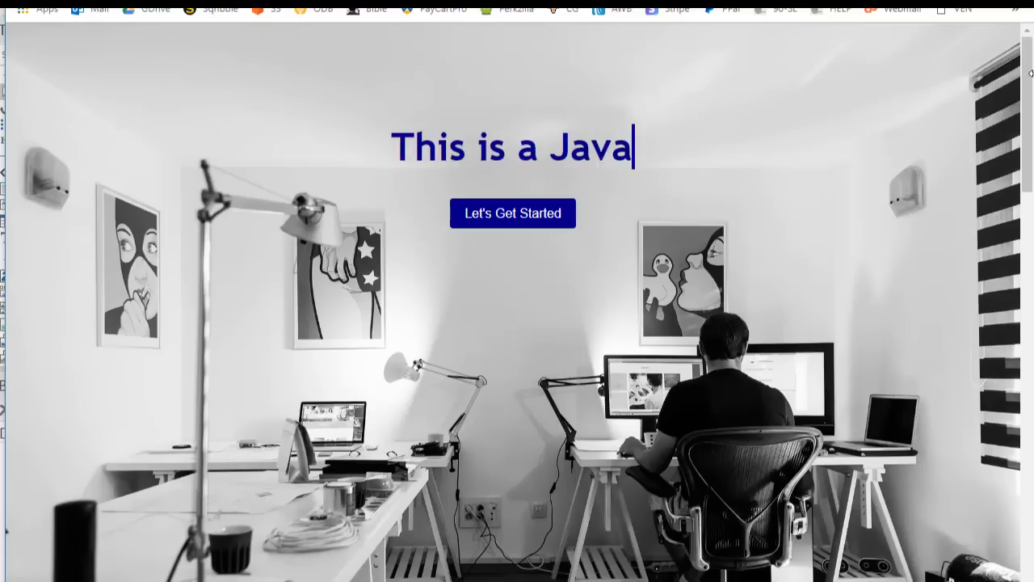
scroll(517, 323, down, 6)
scroll(517, 302, down, 2)
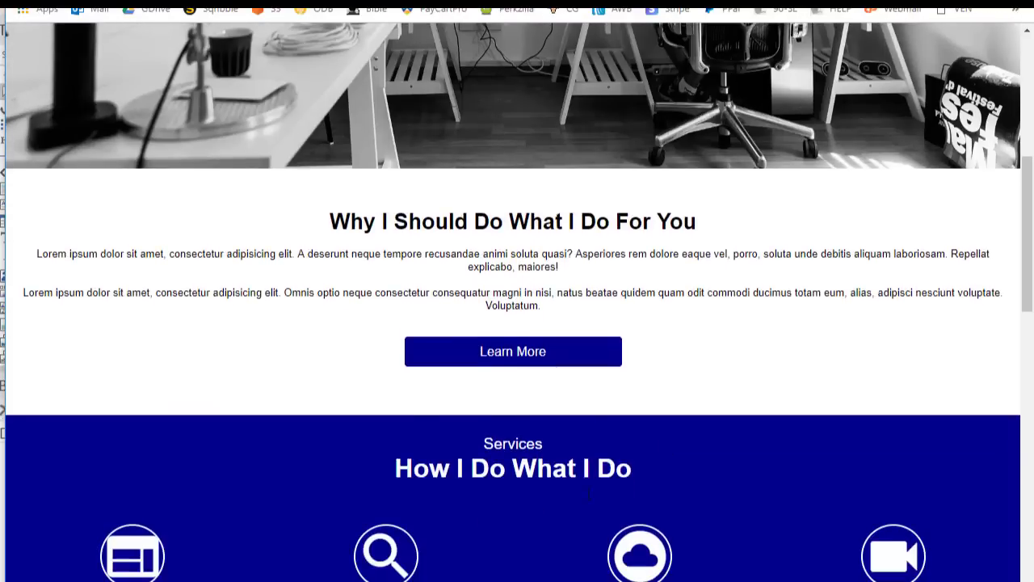
scroll(254, 560, down, 2)
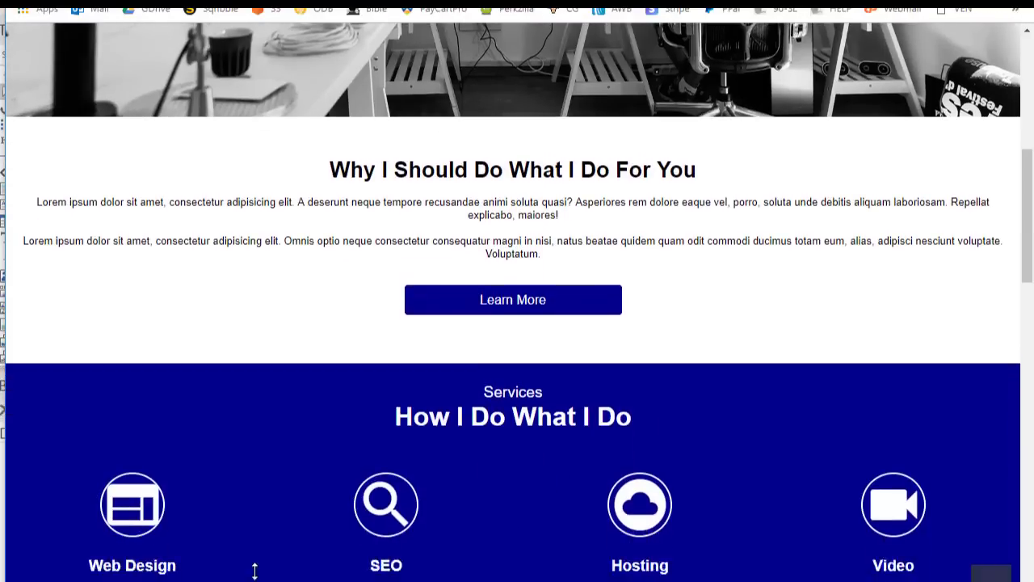
drag(1028, 180, 1028, 312)
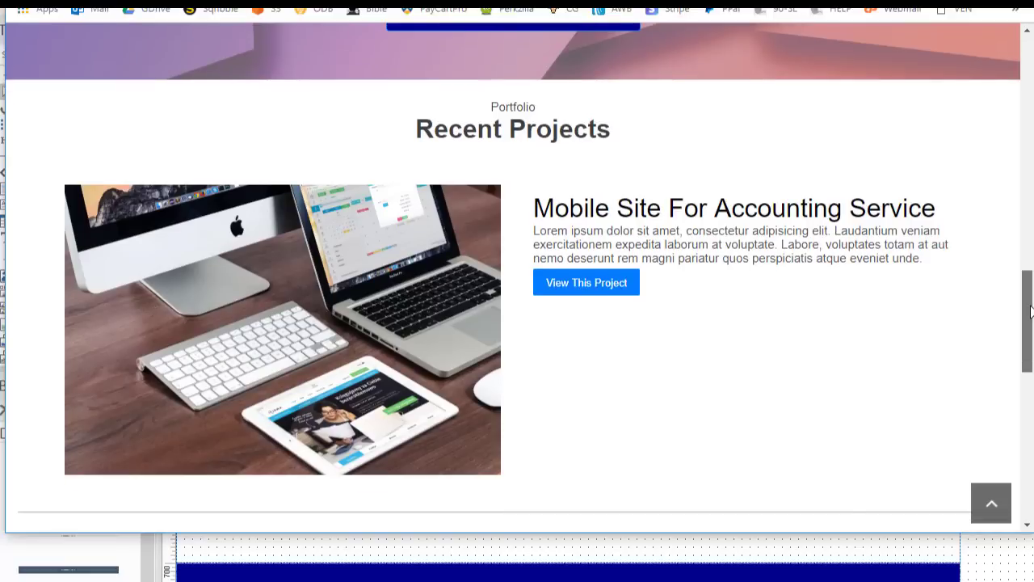
click(992, 509)
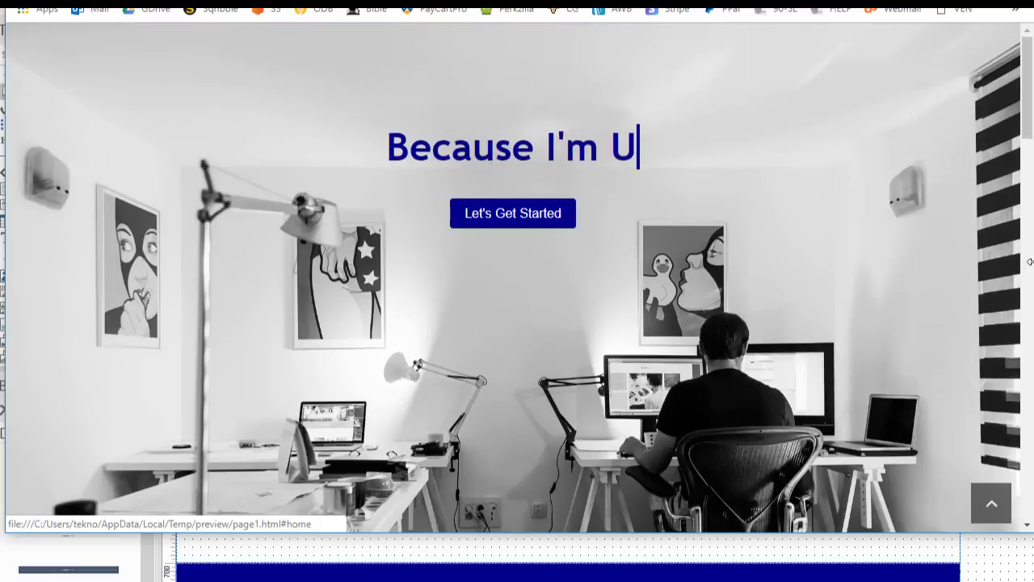
drag(1028, 69, 1010, 477)
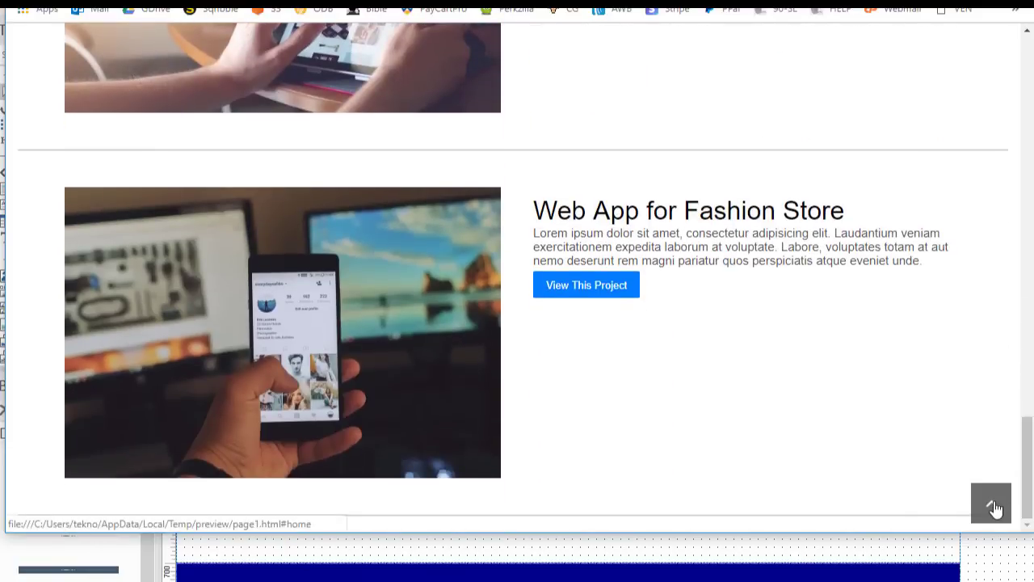
click(992, 503)
drag(1025, 93, 1017, 478)
click(996, 509)
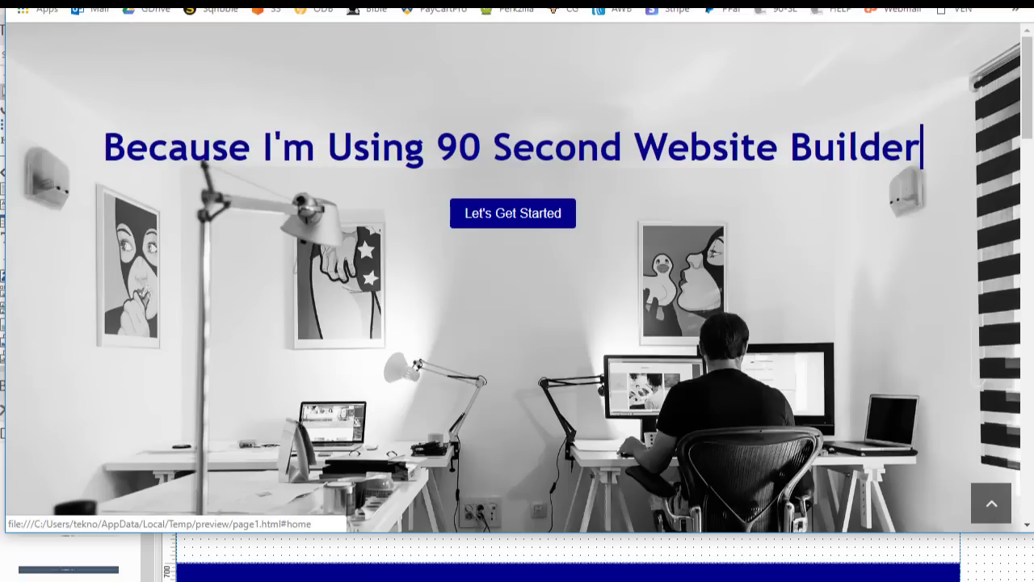
key(alt+F4)
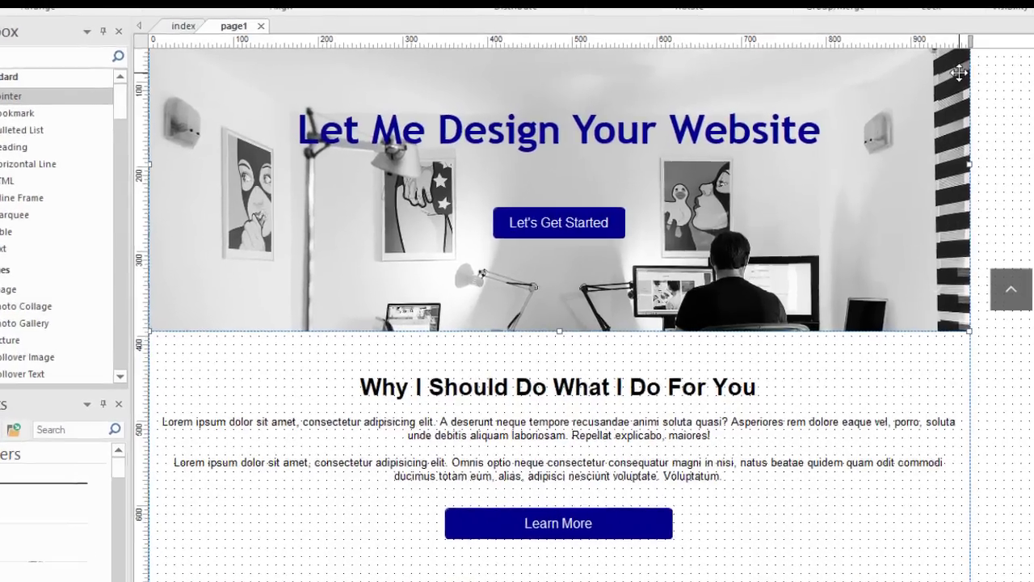
Step: Enable smooth scrolling in the hero layout grid's bookmark settings, with animation duration 600, linear easing and offset 0
double_click(949, 70)
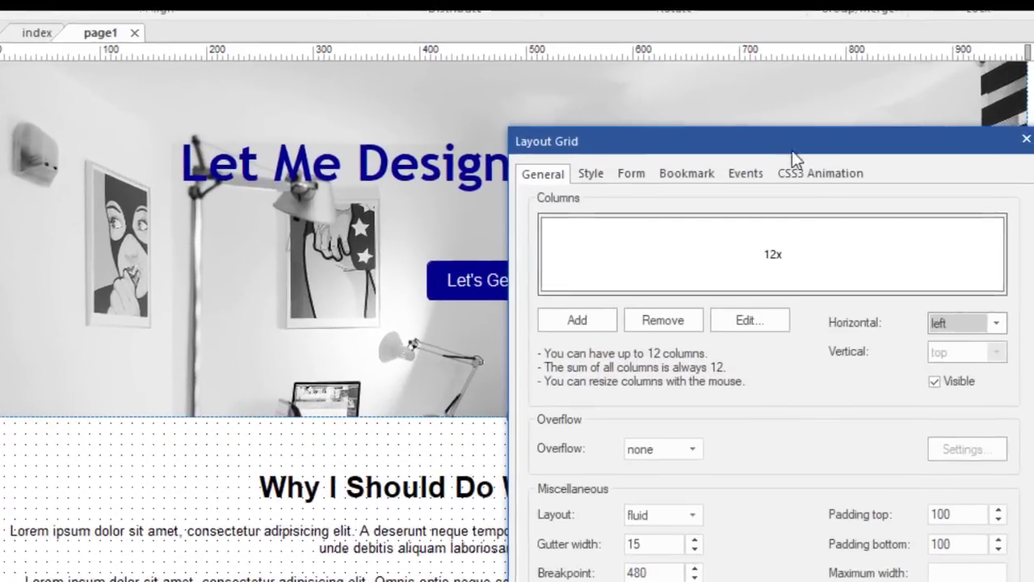
drag(792, 151, 682, 46)
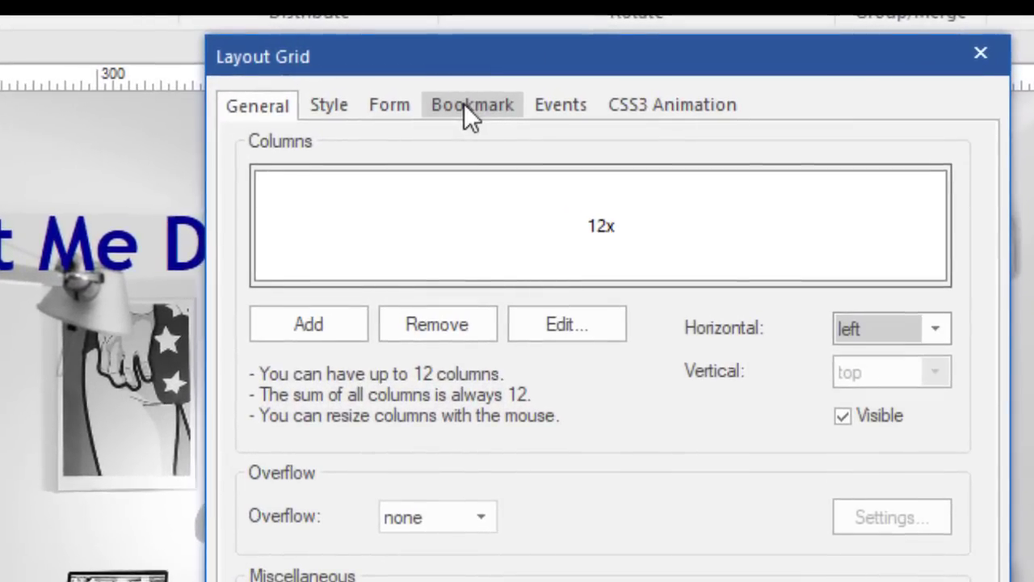
click(464, 103)
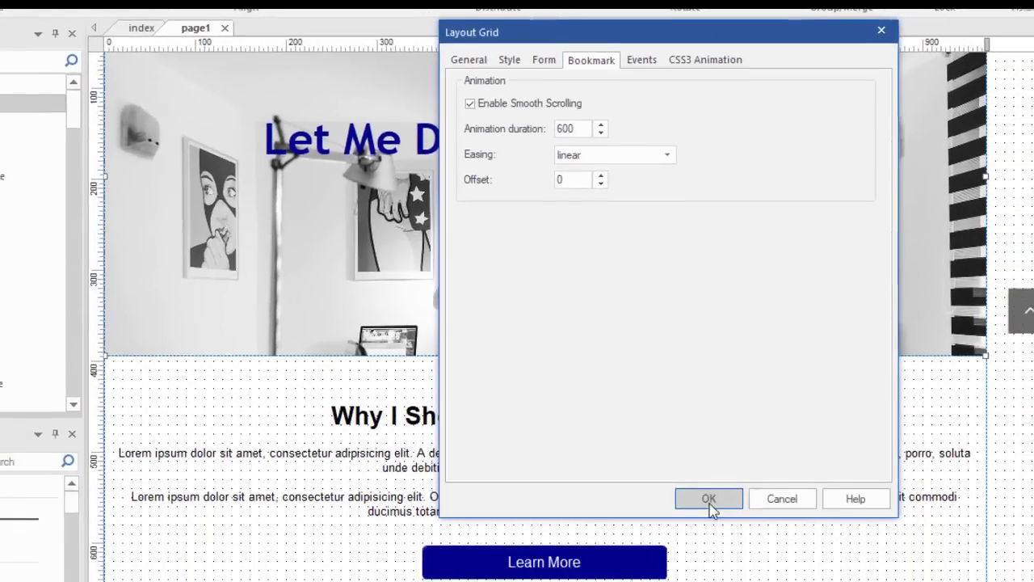
click(711, 503)
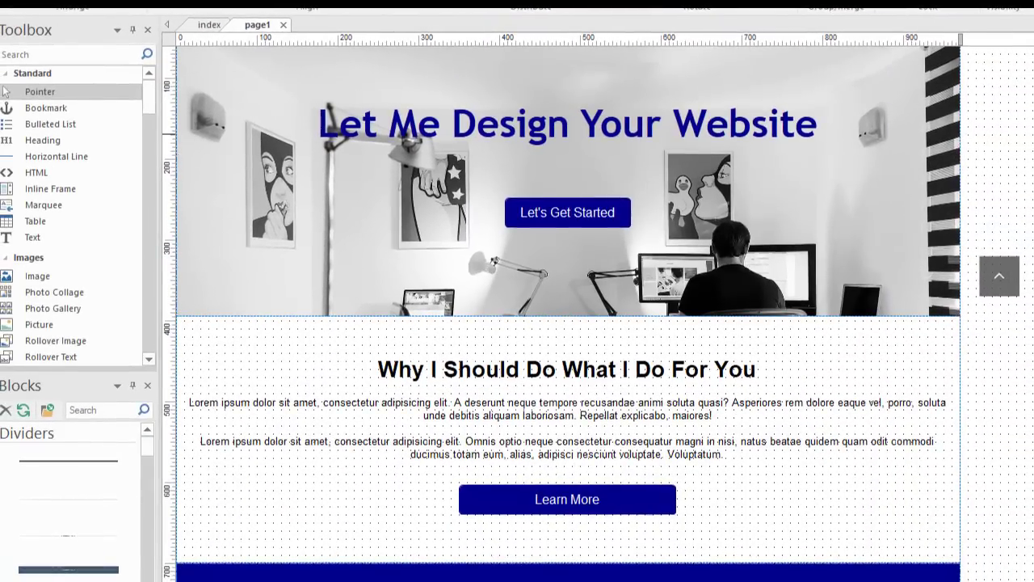
Step: Preview the page in the browser and test the back-to-top button's smooth scrolling three times from the lower Portfolio projects
key(F5)
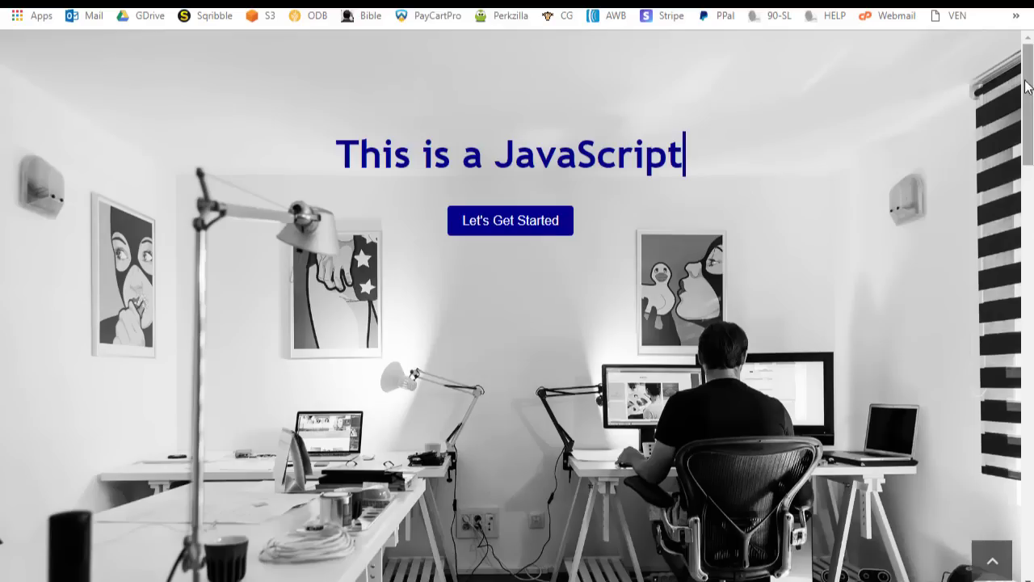
drag(1028, 84, 1027, 453)
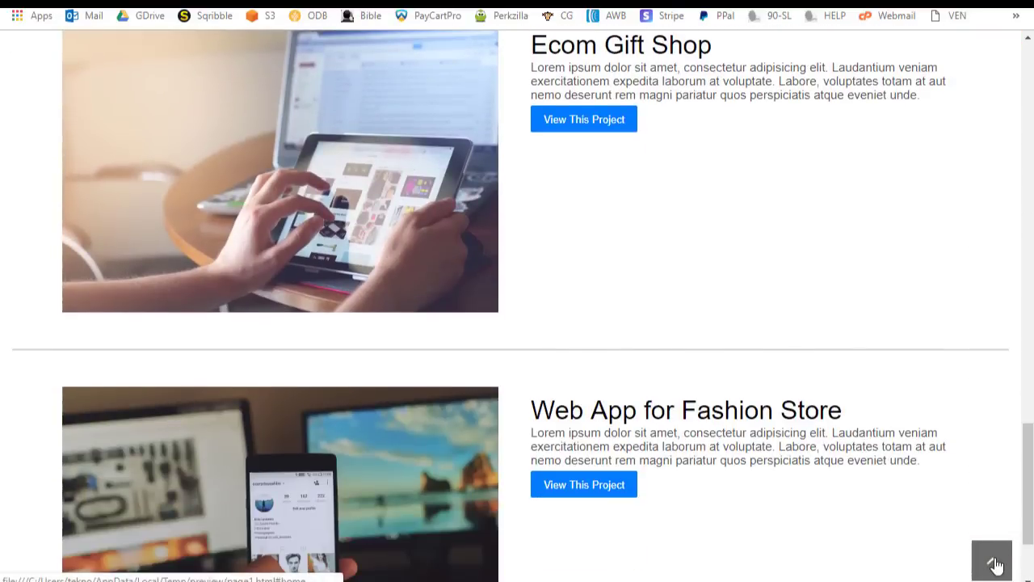
click(992, 566)
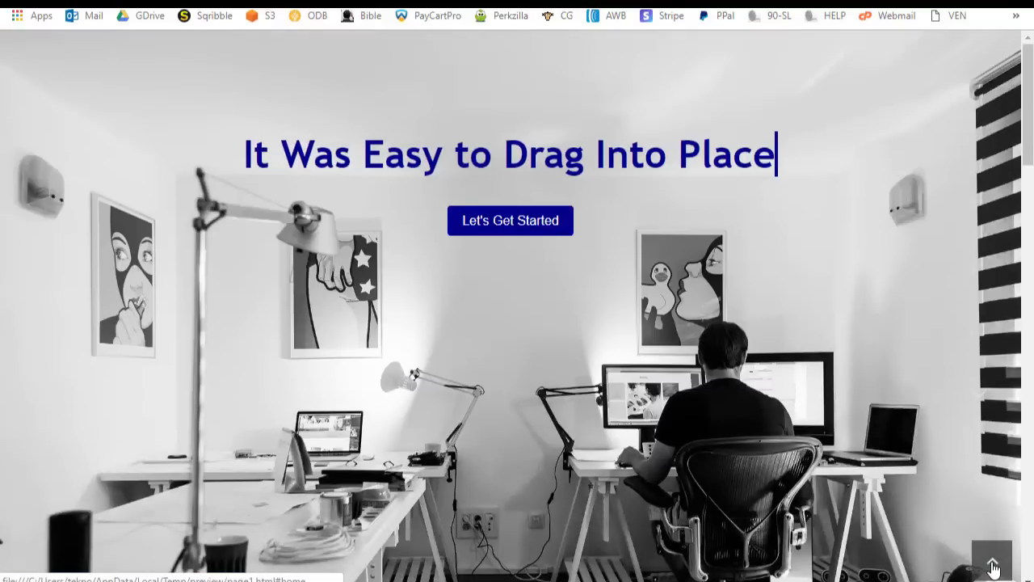
drag(1028, 121, 1018, 515)
click(993, 563)
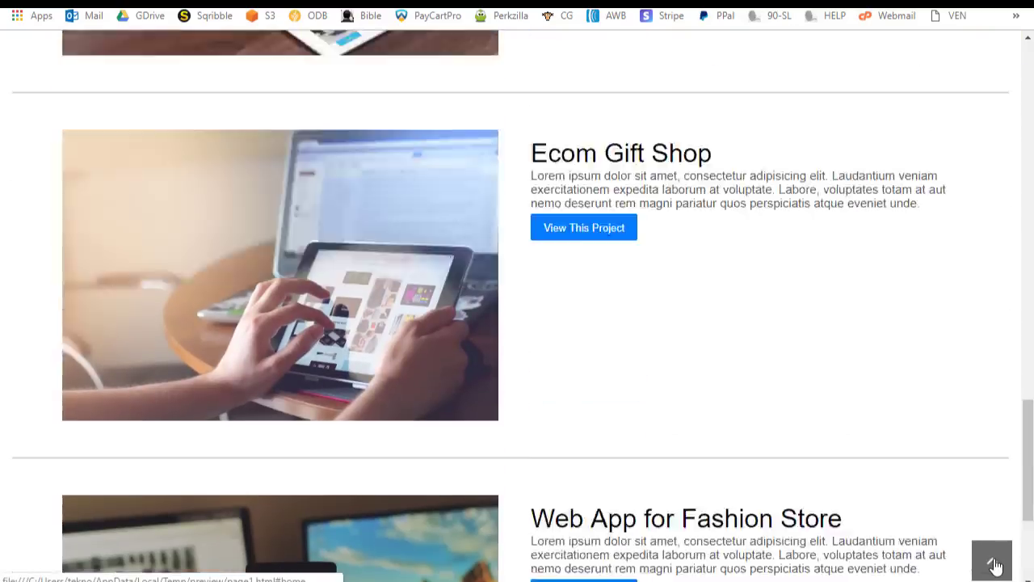
drag(1030, 117, 1014, 490)
click(993, 563)
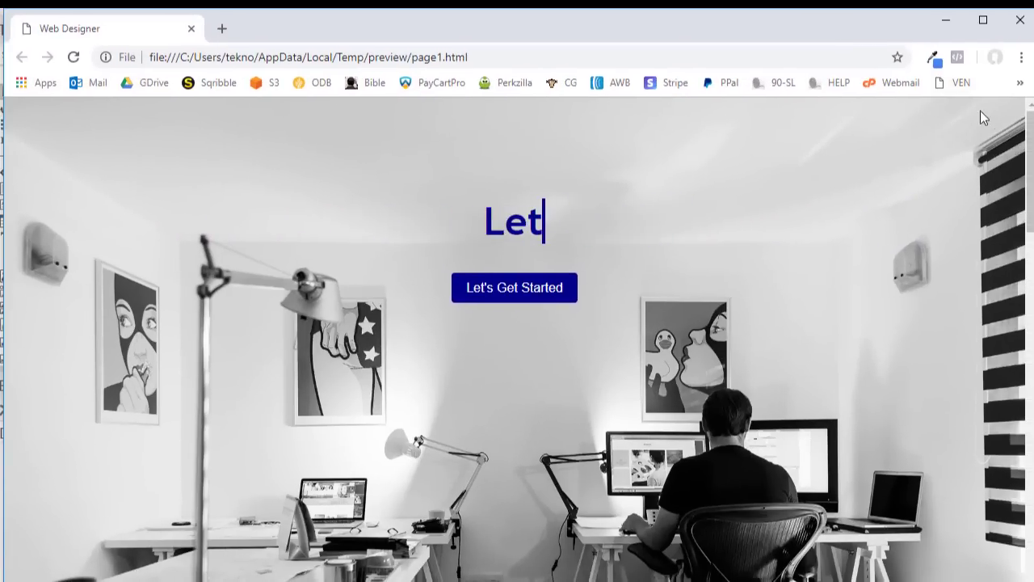
Step: Review the previewed page from the hero through the services, call-to-action and Portfolio sections, then return to its beginning
scroll(1022, 231, down, 5)
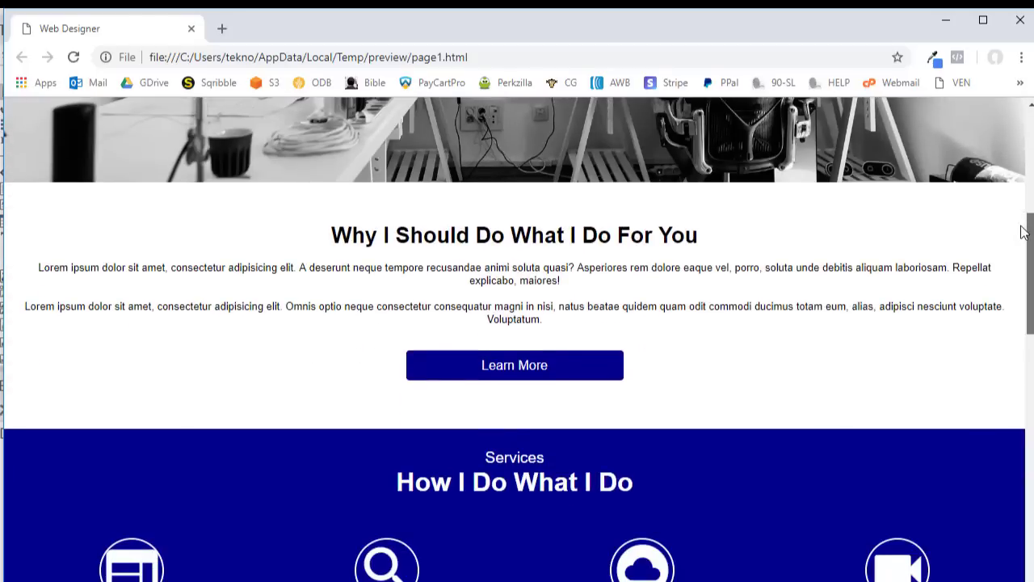
scroll(1022, 232, down, 5)
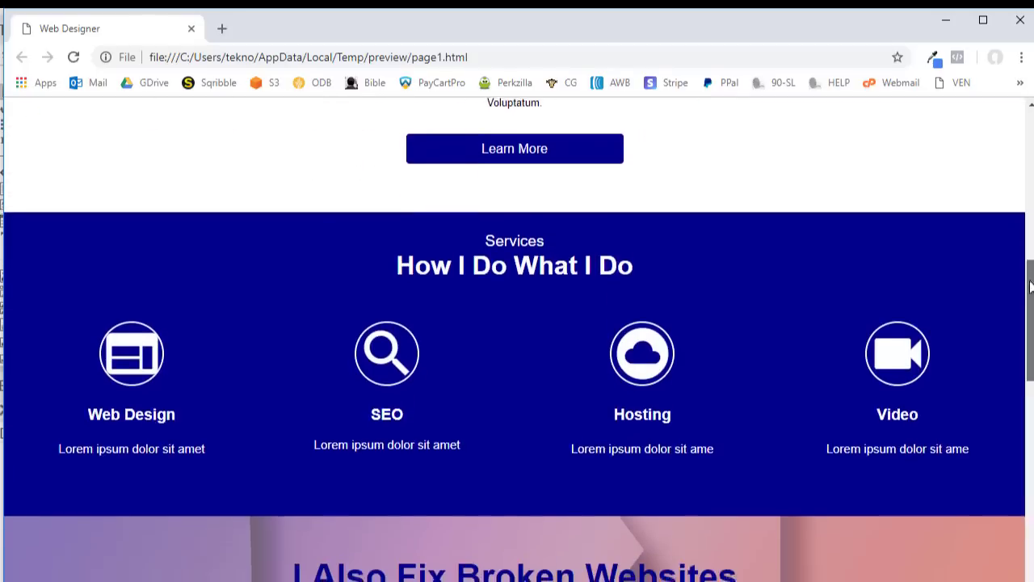
scroll(517, 340, down, 7)
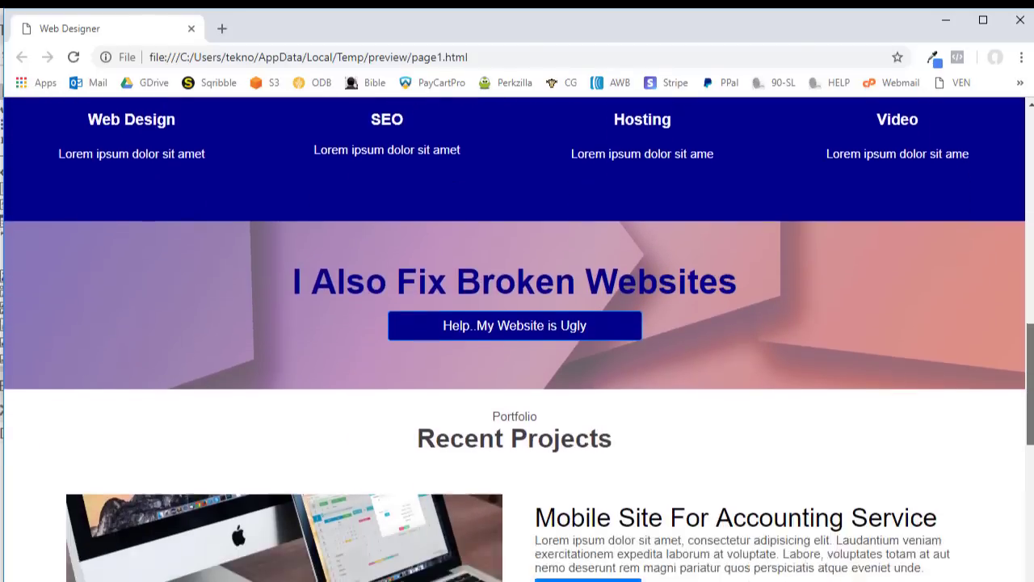
scroll(517, 340, down, 6)
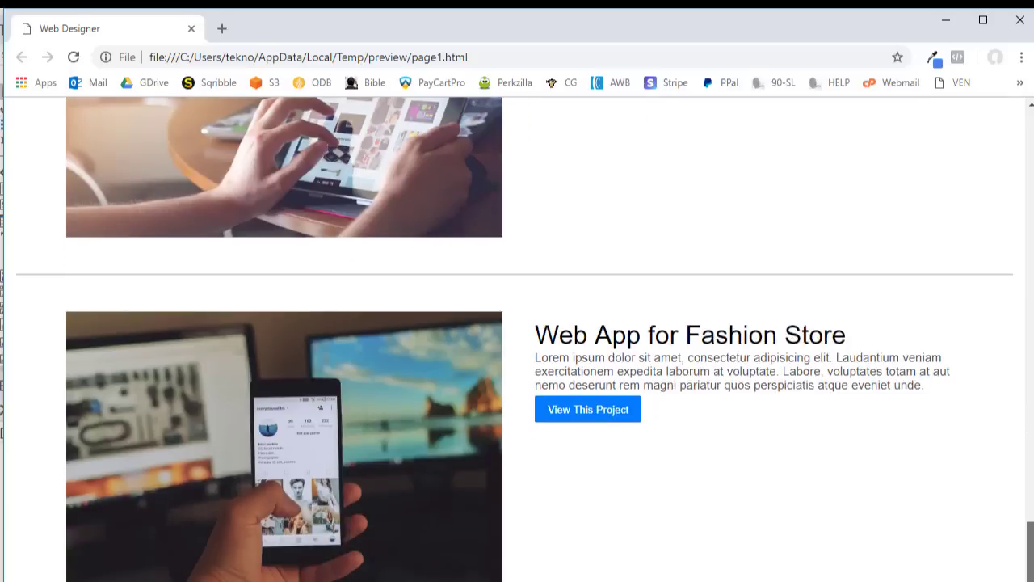
key(Home)
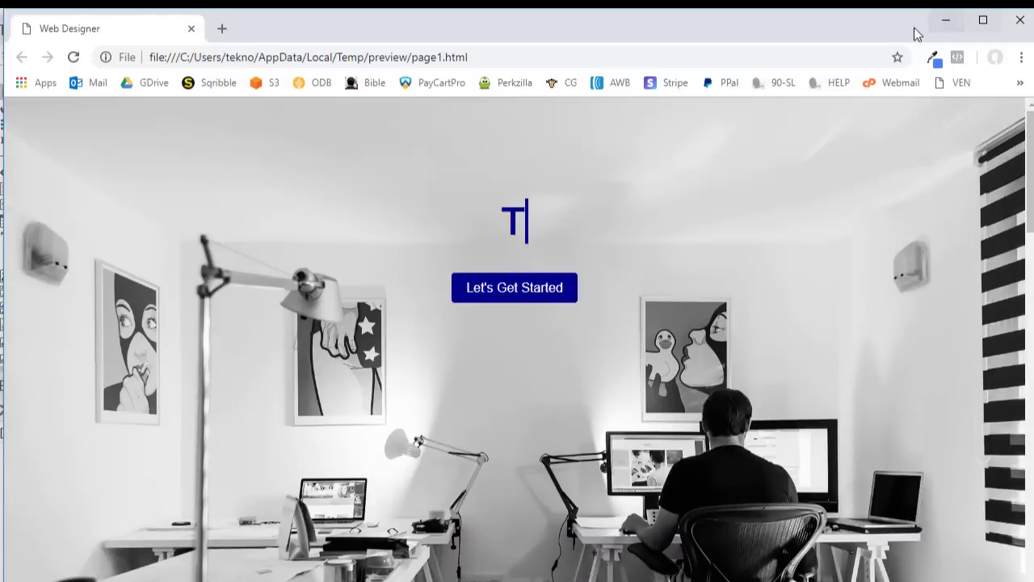